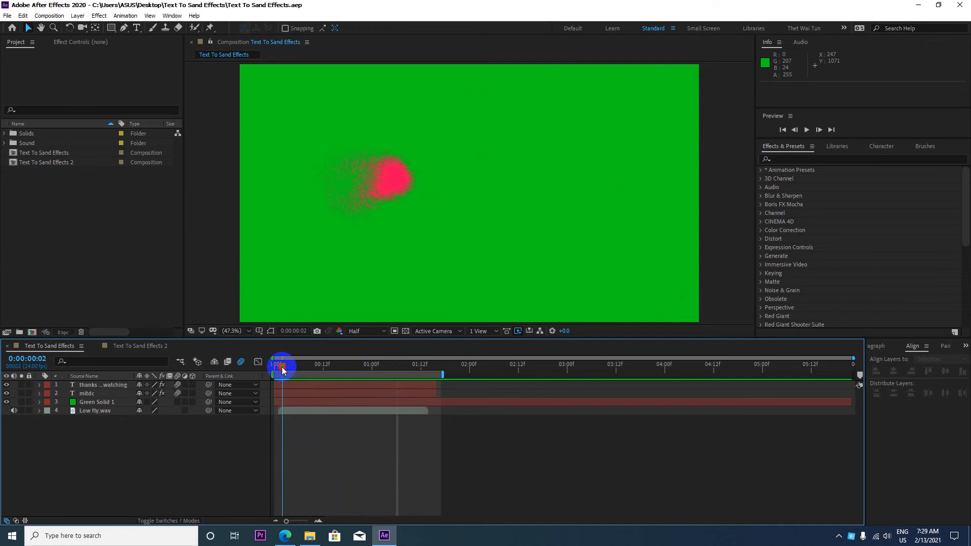
- Switch to Microsoft Edge and look over the MITDC channel's uploaded videos on YouTube
key("space")
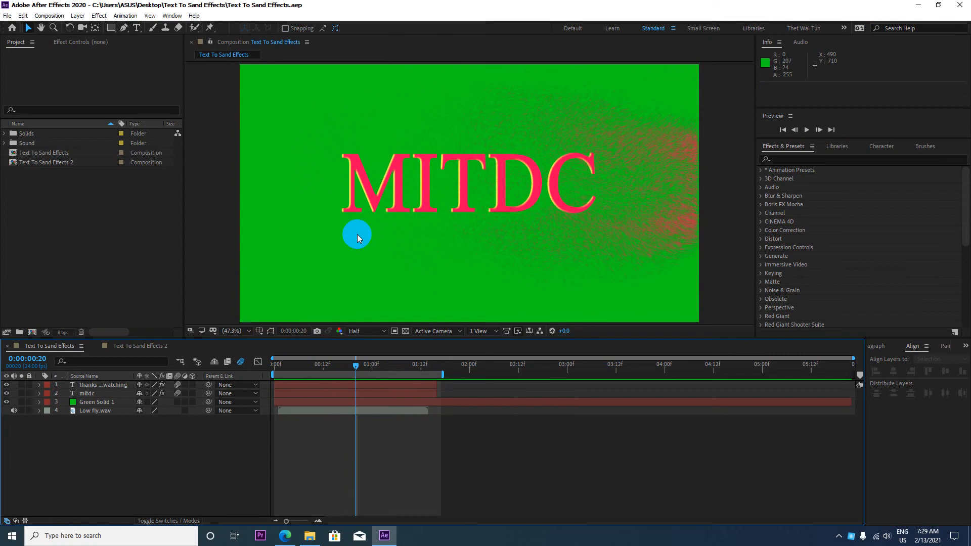
left_click(963, 5)
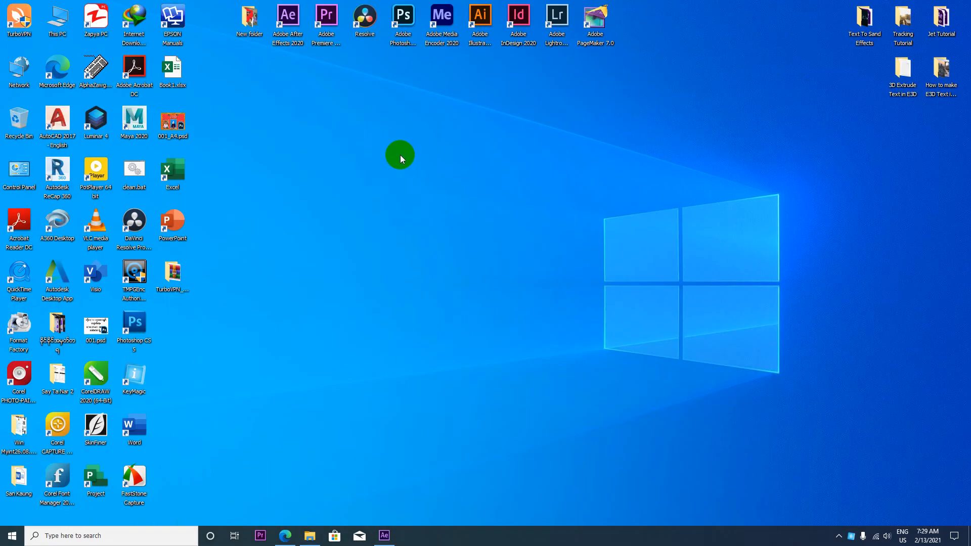
left_click(290, 529)
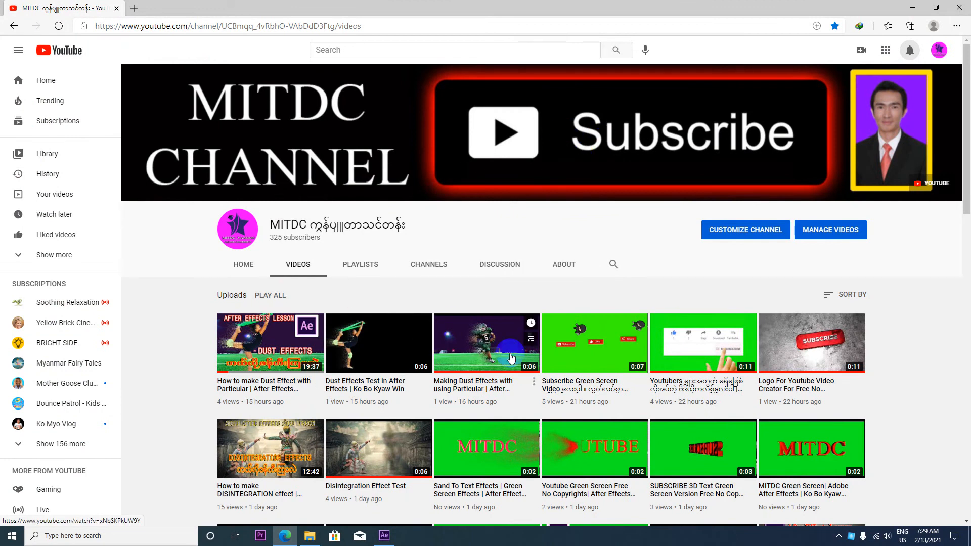
left_click(491, 371)
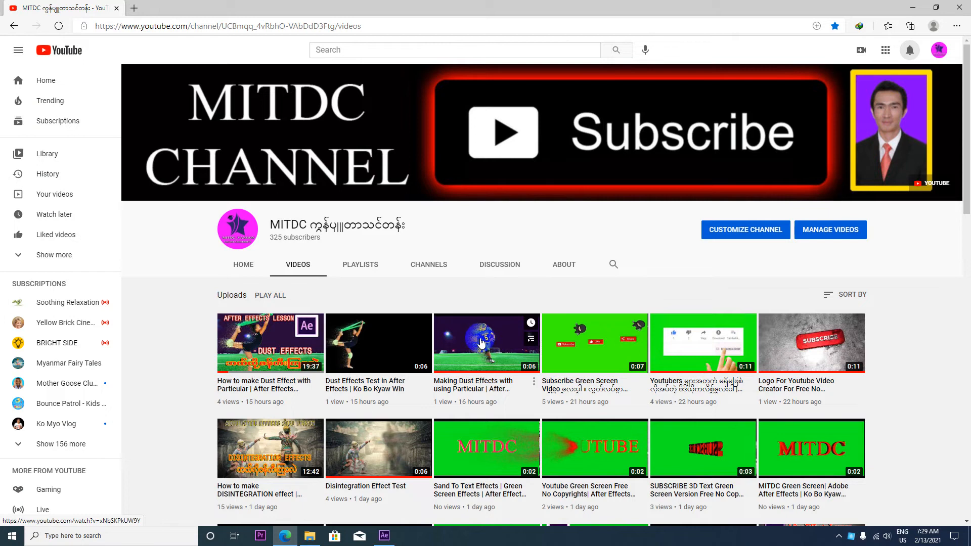
left_click(920, 5)
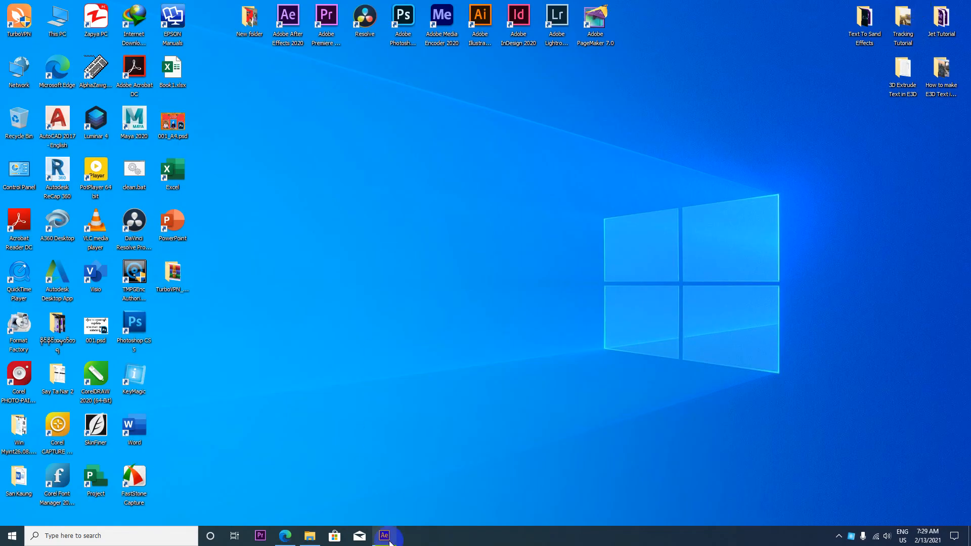
- Switch back to After Effects and preview the Text To Sand Effects composition from its first frame
left_click(388, 538)
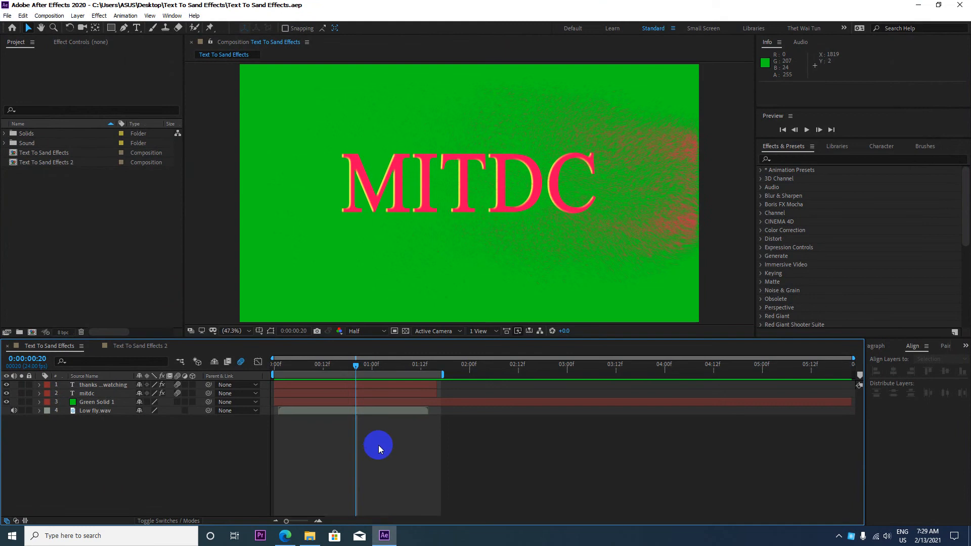
left_click_drag(356, 367, 273, 385)
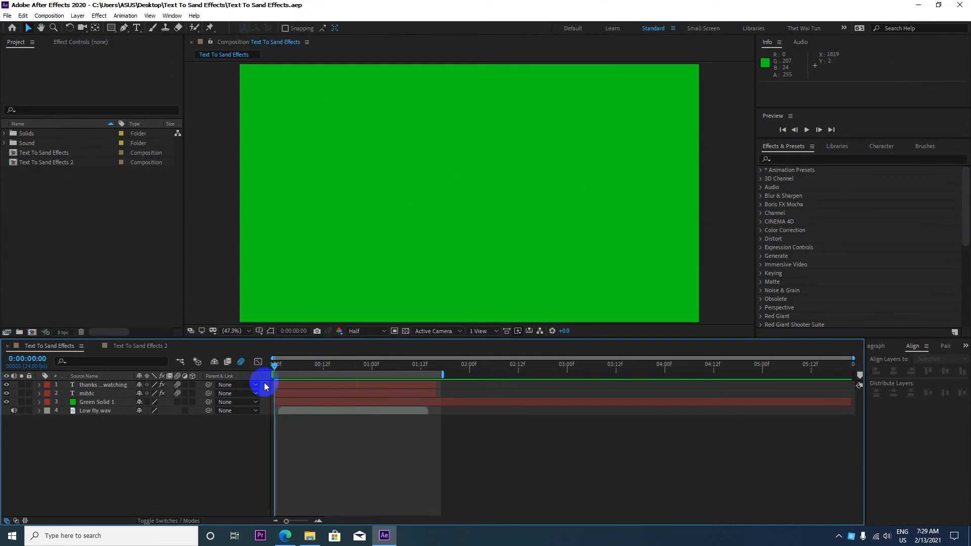
key("space")
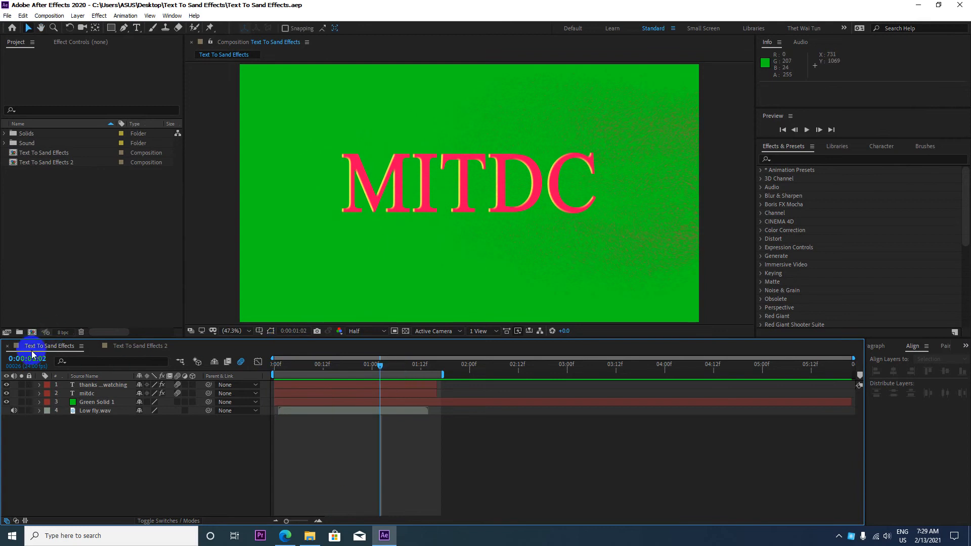
left_click_drag(379, 364, 319, 364)
- Compare the Text To Sand Effects and Text To Sand Effects 2 compositions by scrubbing through their timelines
left_click(142, 346)
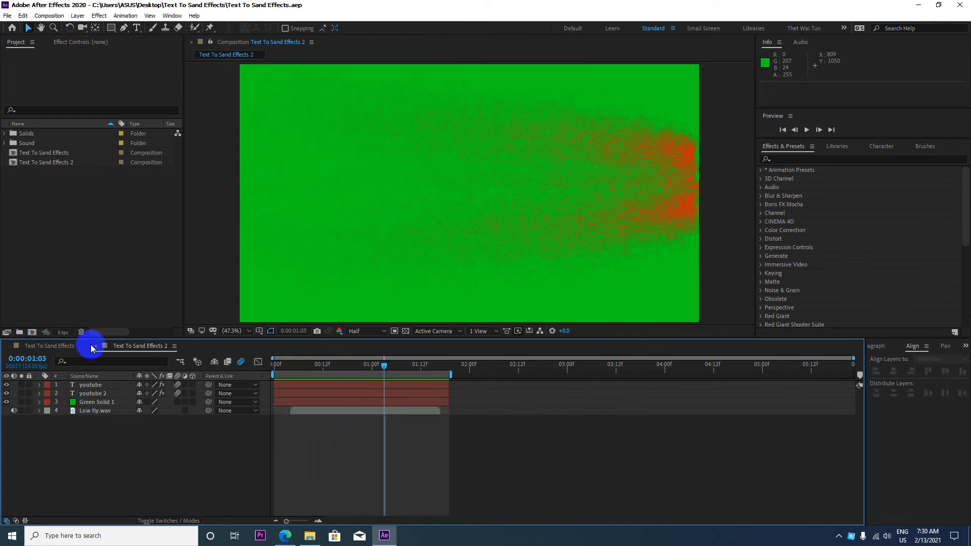
left_click(66, 346)
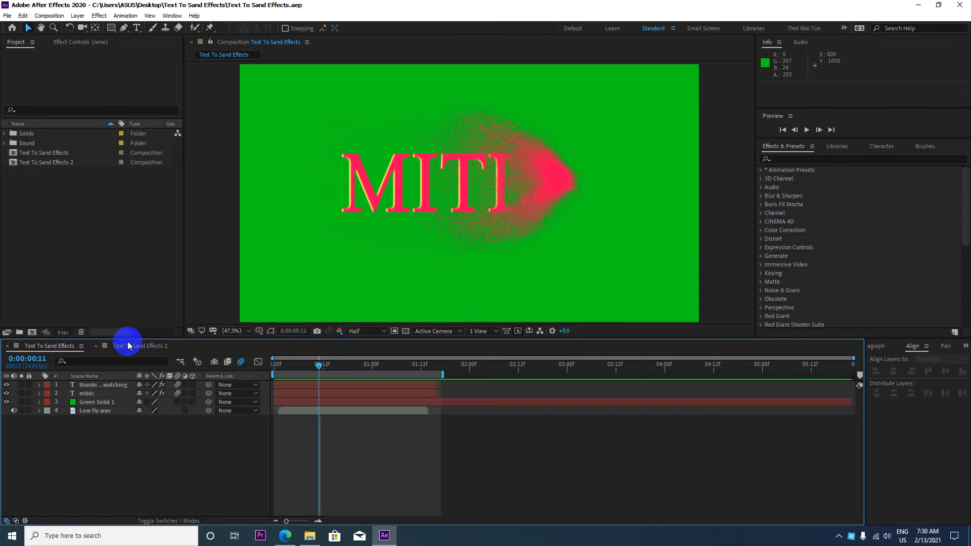
left_click(144, 348)
mouse_move(389, 365)
left_mouse_down()
mouse_move(256, 365)
mouse_move(384, 375)
left_mouse_up()
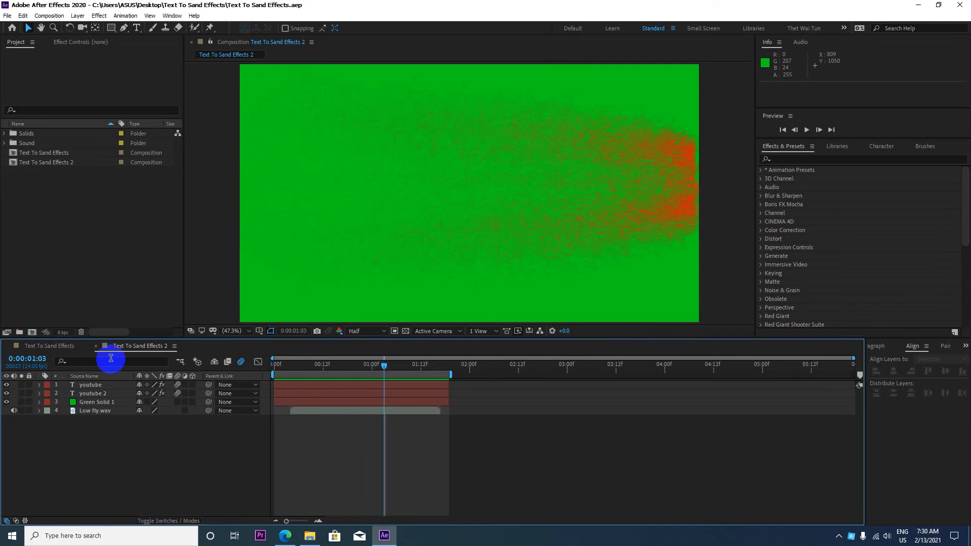
left_click(65, 348)
left_click_drag(319, 364, 370, 373)
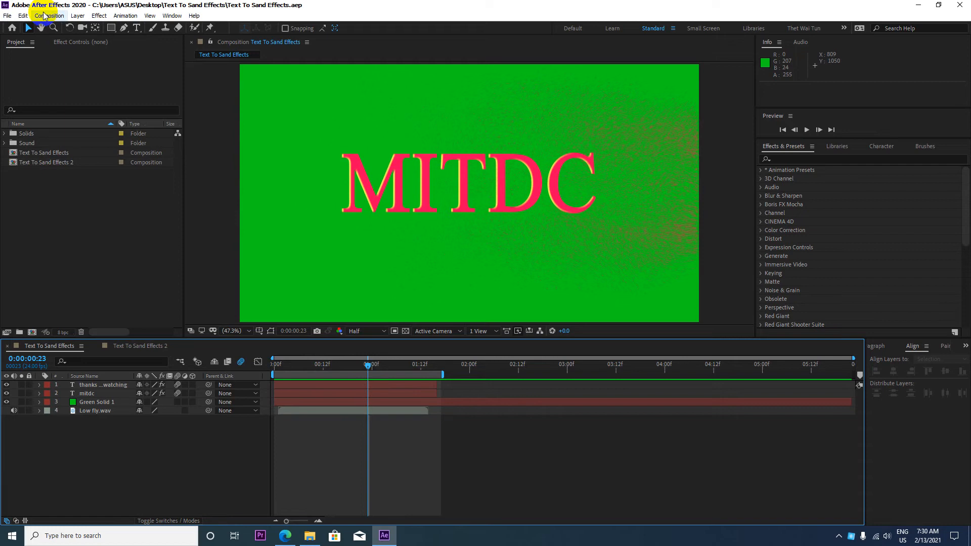
- Create a new 1920 x 1080 composition named "Text Design" at 24 fps with a duration of 0:00:05:22
left_click(44, 15)
left_click(53, 30)
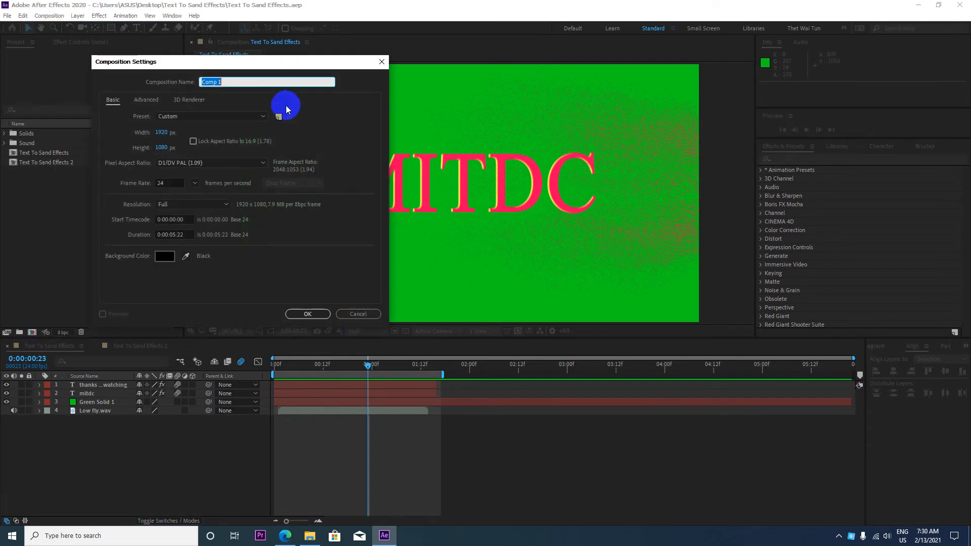
left_click_drag(221, 62, 219, 72)
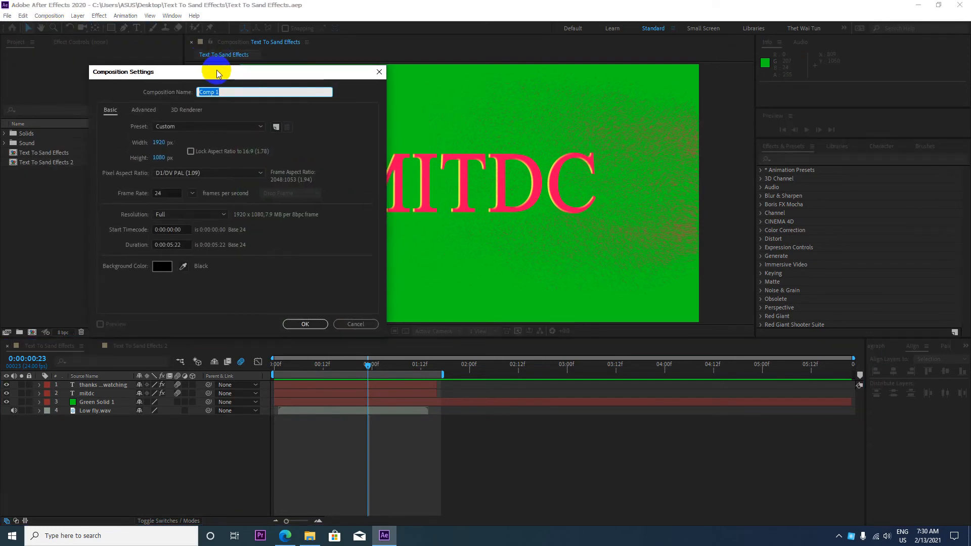
type("Design")
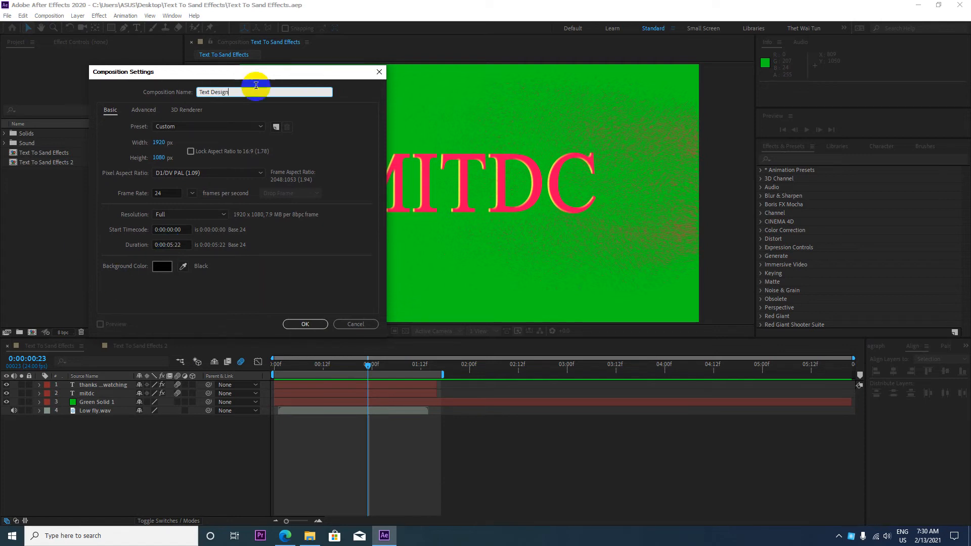
left_click(305, 323)
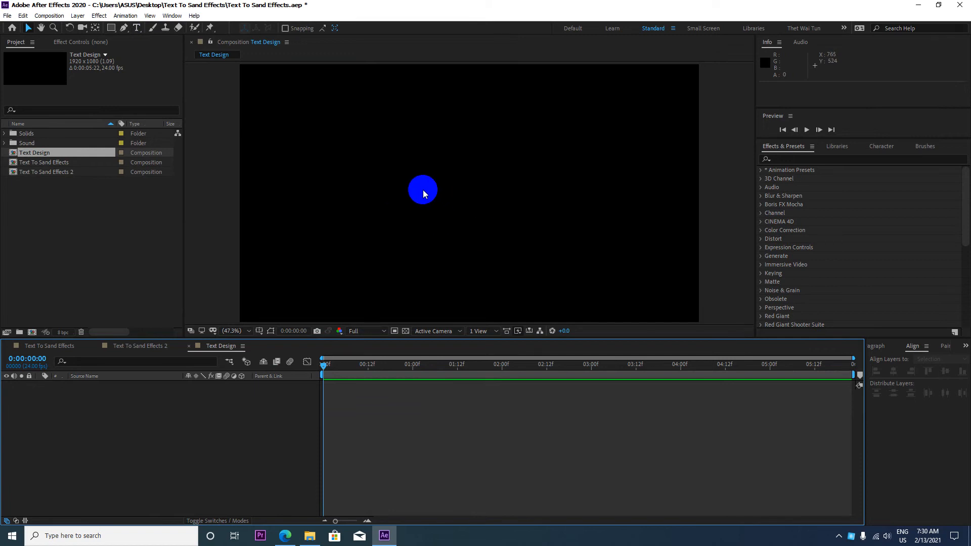
- Add a text layer reading "adobe after Effects" to the composition and set all its text to All Caps
left_click(144, 32)
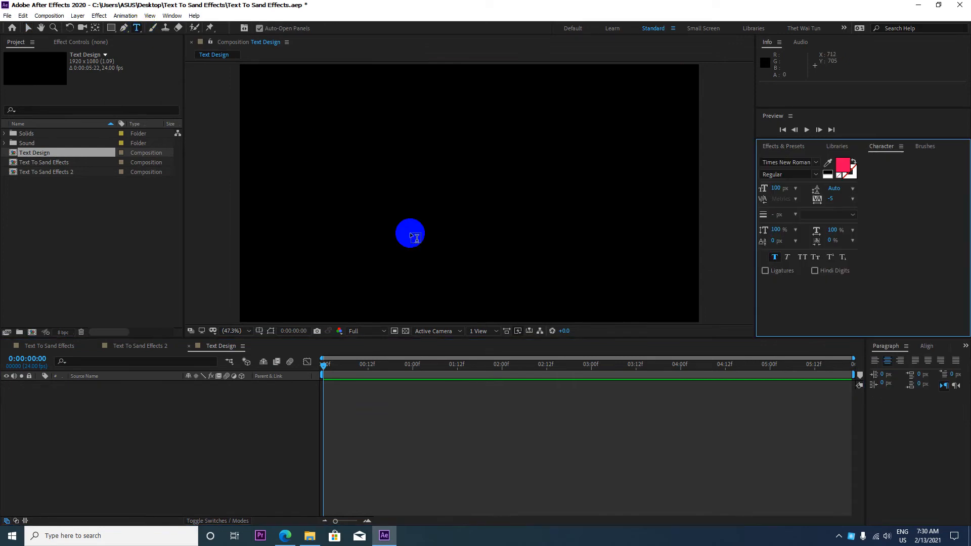
left_click(422, 186)
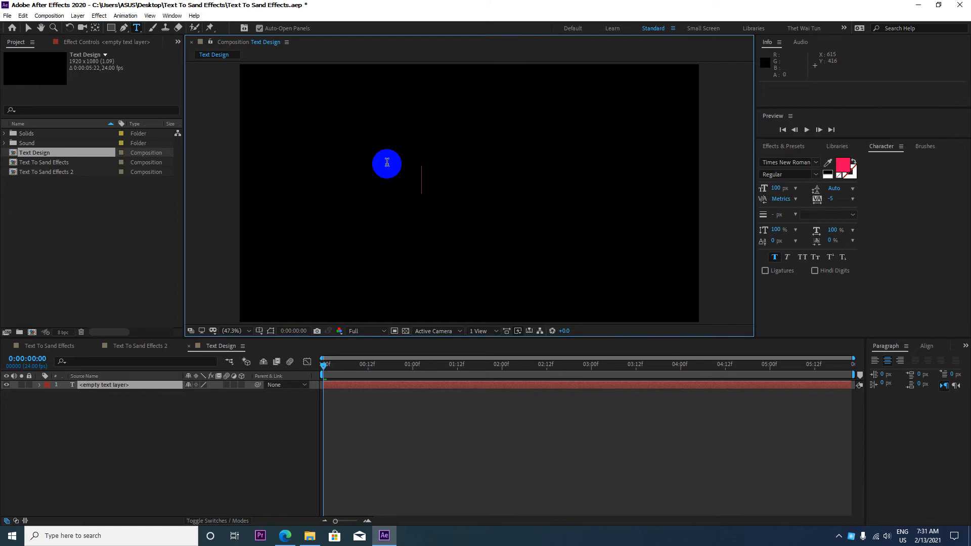
type("be af")
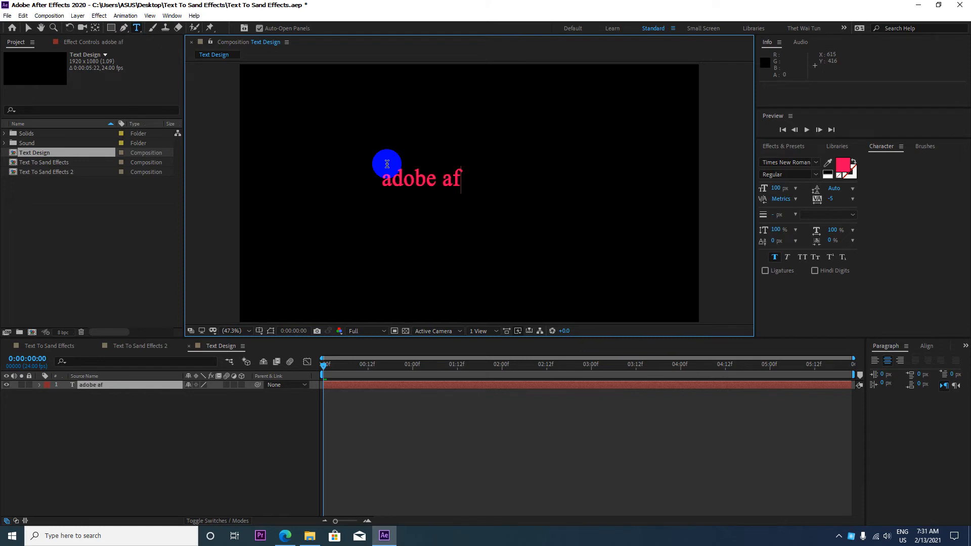
type("ter Ef")
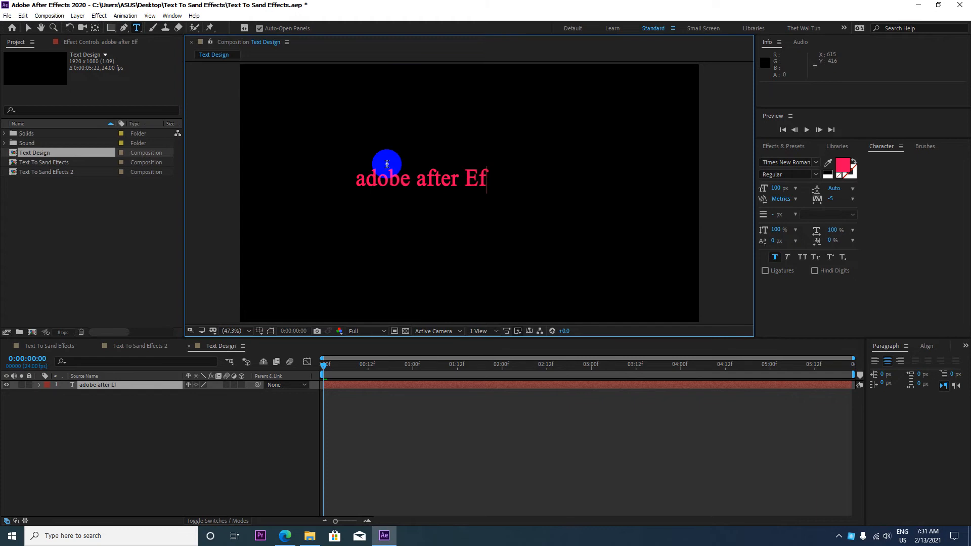
type("fects")
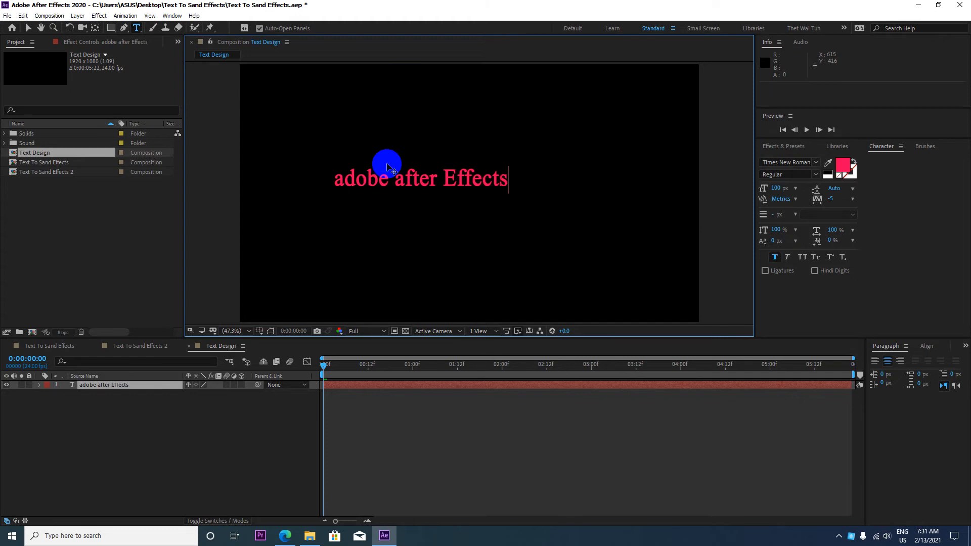
key("ctrl+a")
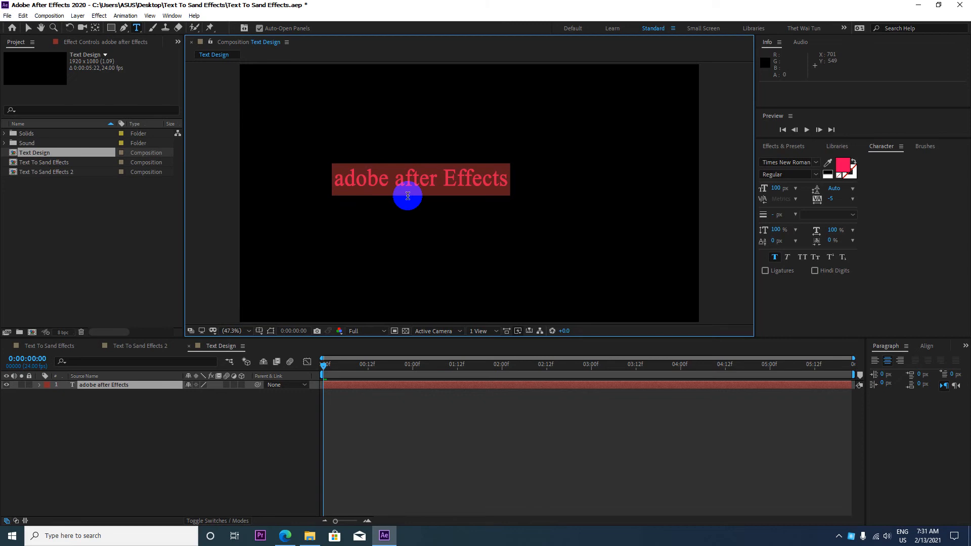
left_click(804, 258)
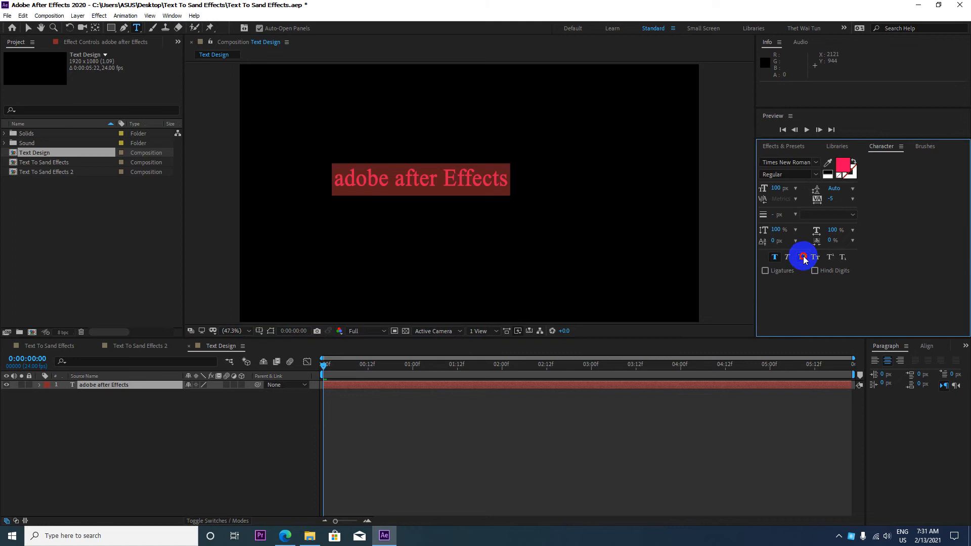
- Close the Character panel and show it again
left_click(901, 146)
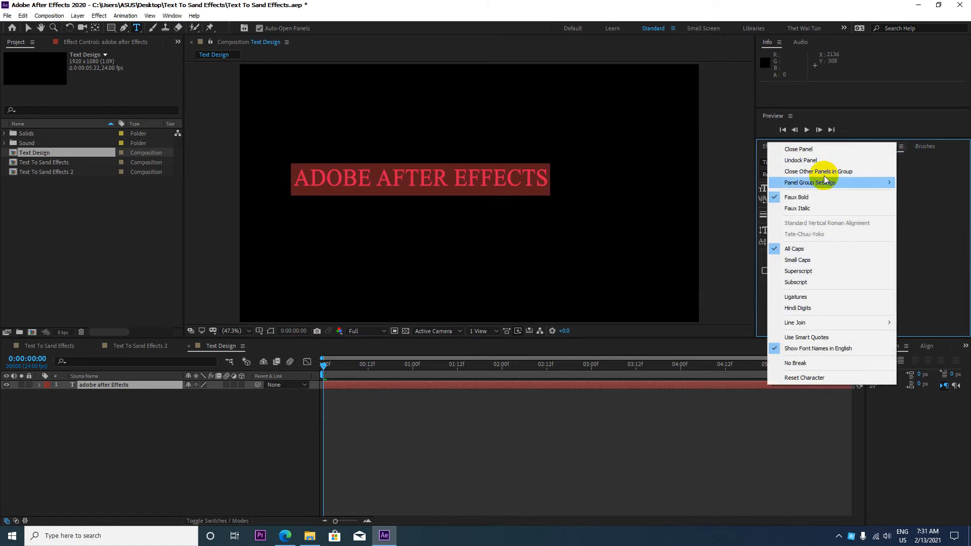
left_click(879, 149)
left_click(791, 192)
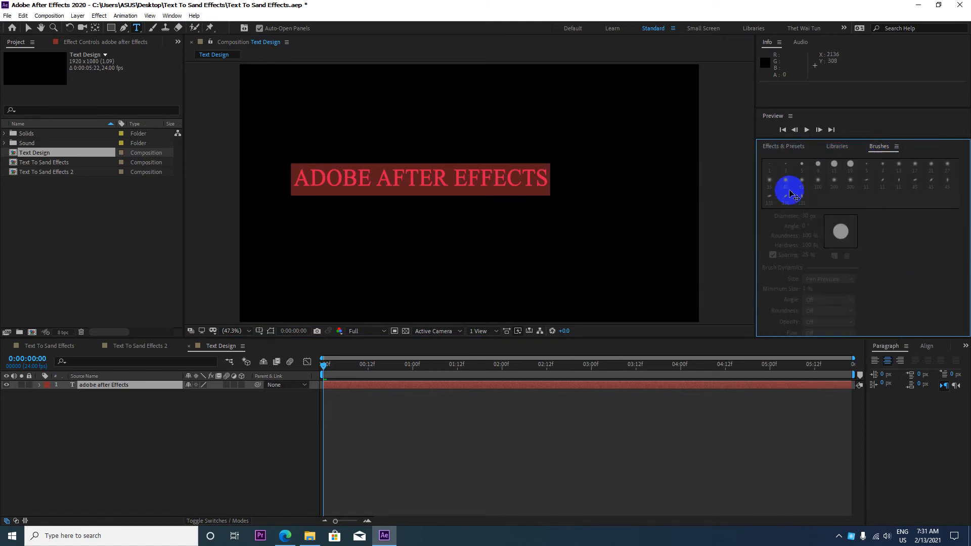
left_click(172, 16)
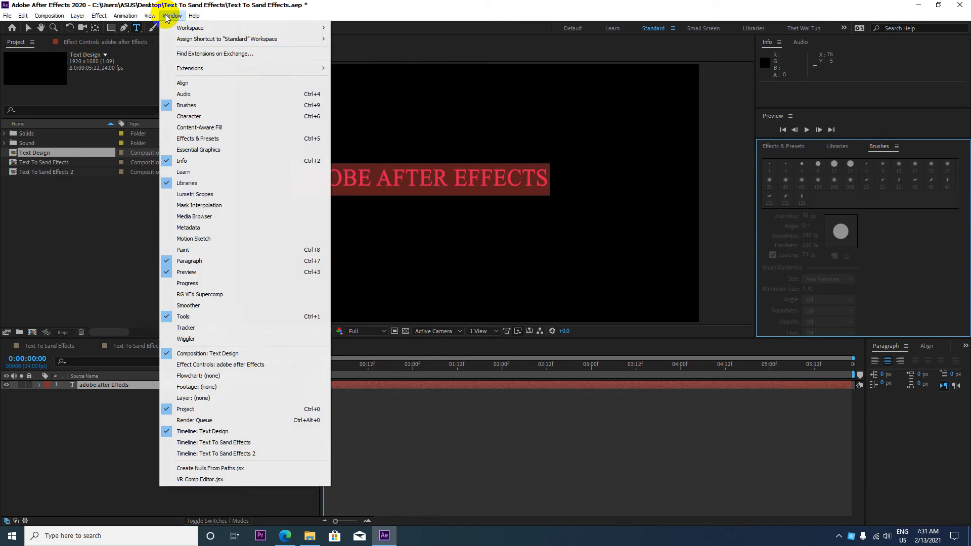
left_click(189, 117)
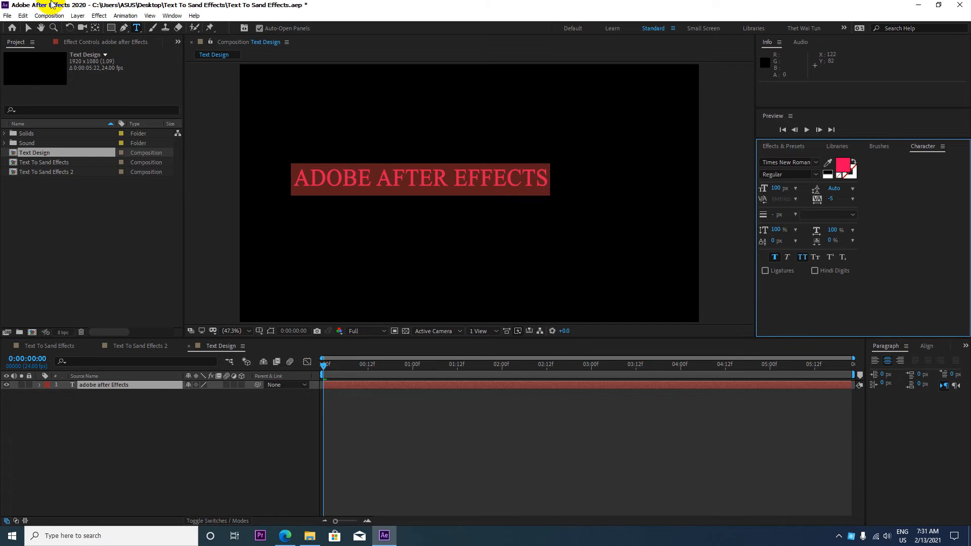
- Center the text layer horizontally and vertically in the composition using the Align options
left_click(172, 15)
left_click(201, 85)
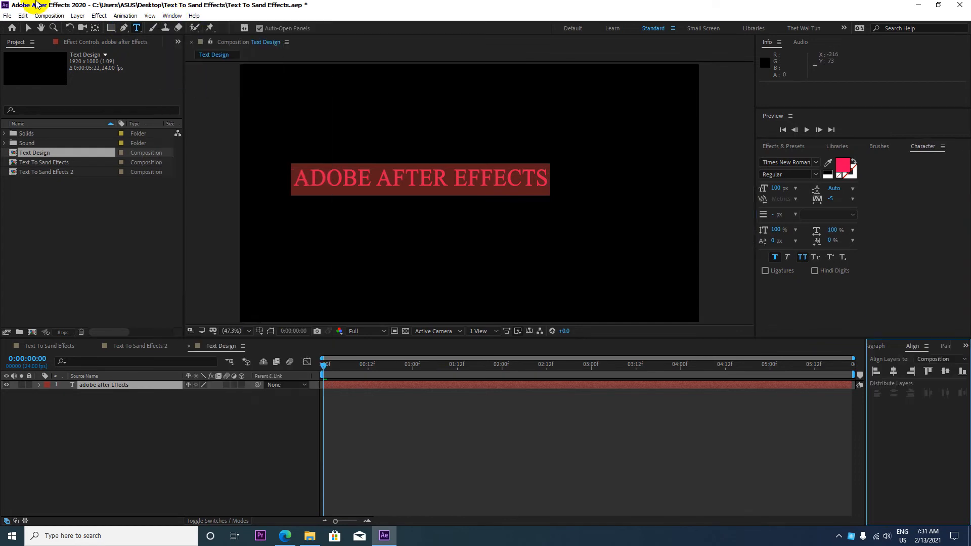
left_click(894, 372)
left_click(944, 371)
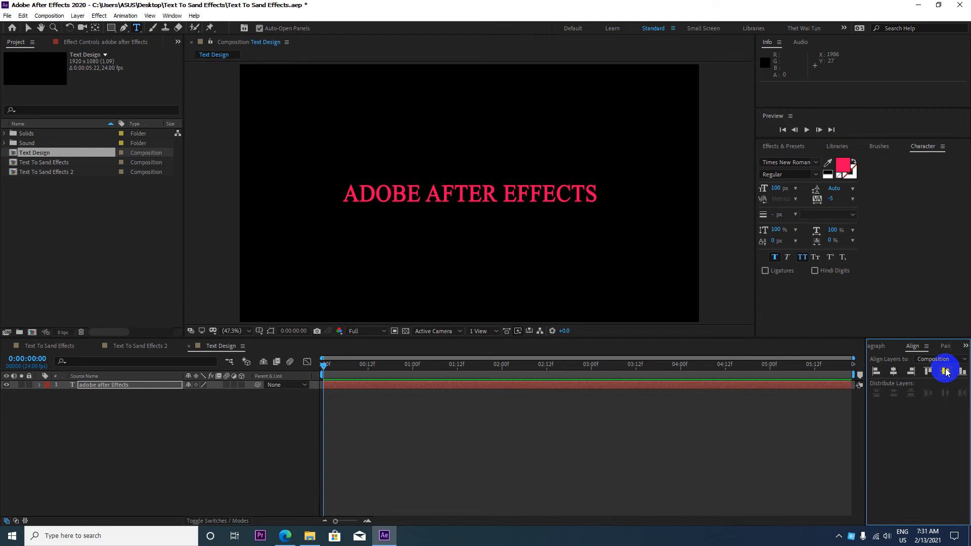
- Activate the Selection tool and select the "adobe after Effects" text layer
left_click(95, 386)
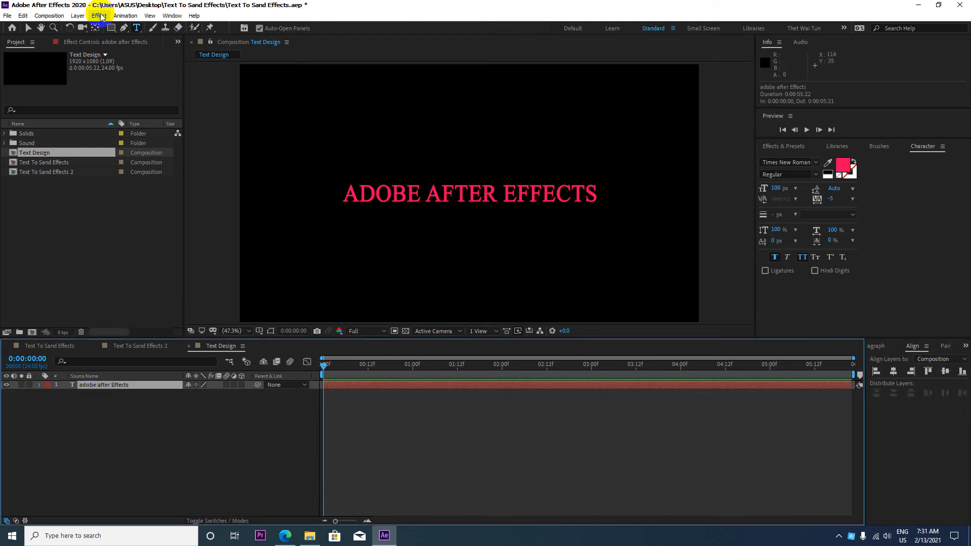
left_click(31, 28)
left_click(28, 28)
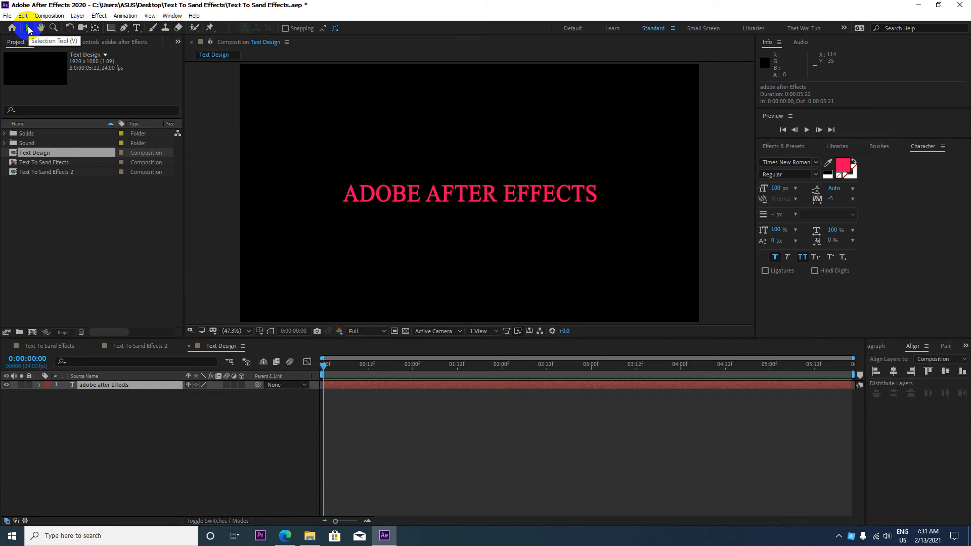
left_click(107, 402)
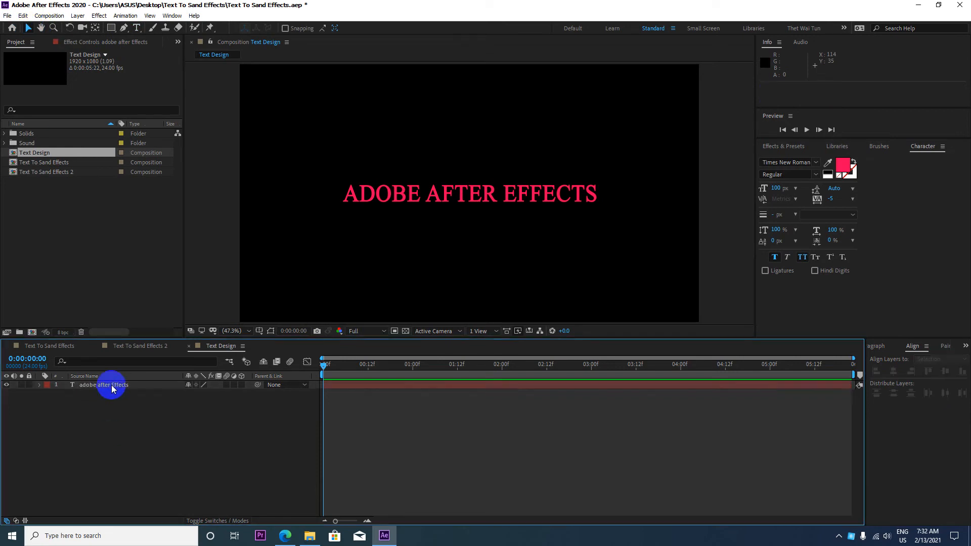
left_click(108, 384)
scroll(470, 201, "down", 2)
scroll(470, 200, "up", 2)
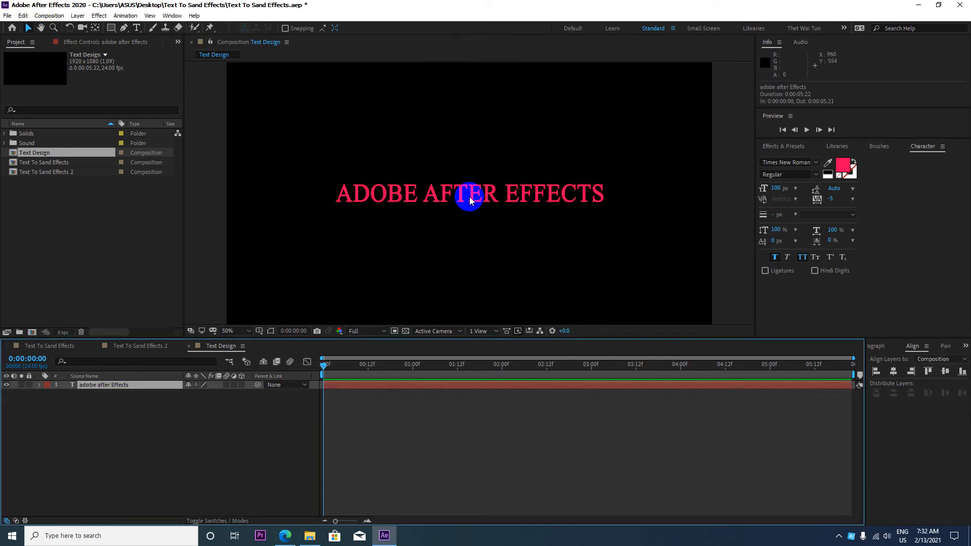
scroll(470, 200, "down", 2)
left_click(116, 437)
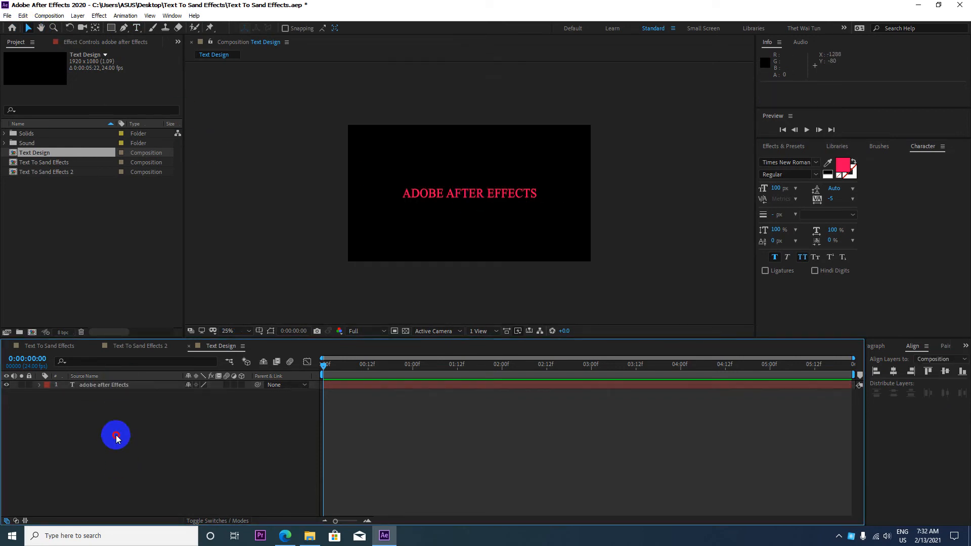
left_click(118, 386)
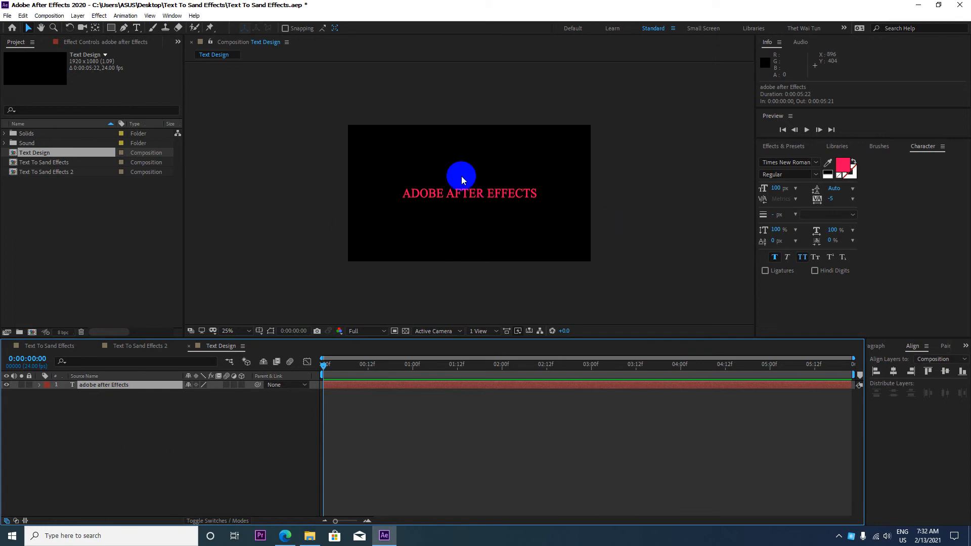
- Change the fill color of the "adobe after Effects" text to yellow
scroll(453, 199, "up", 2)
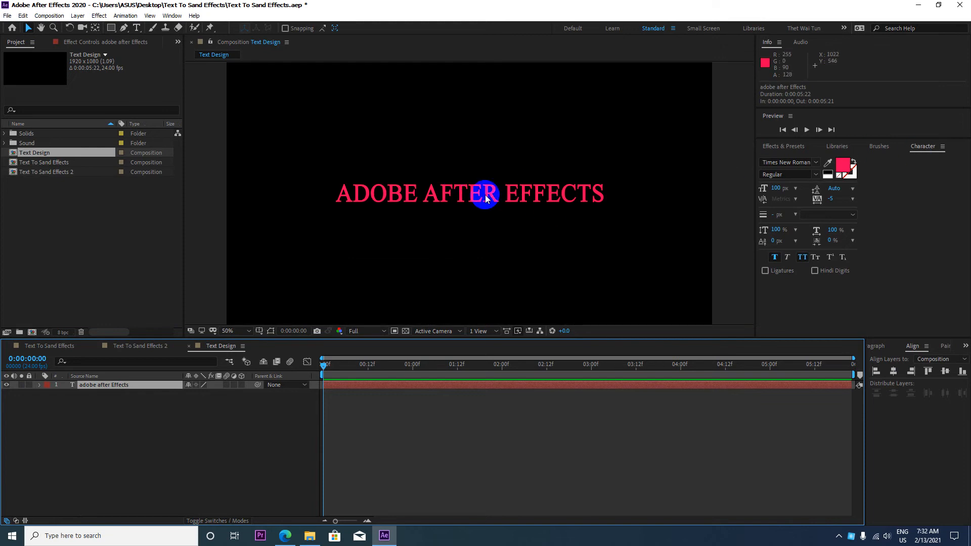
left_click(843, 166)
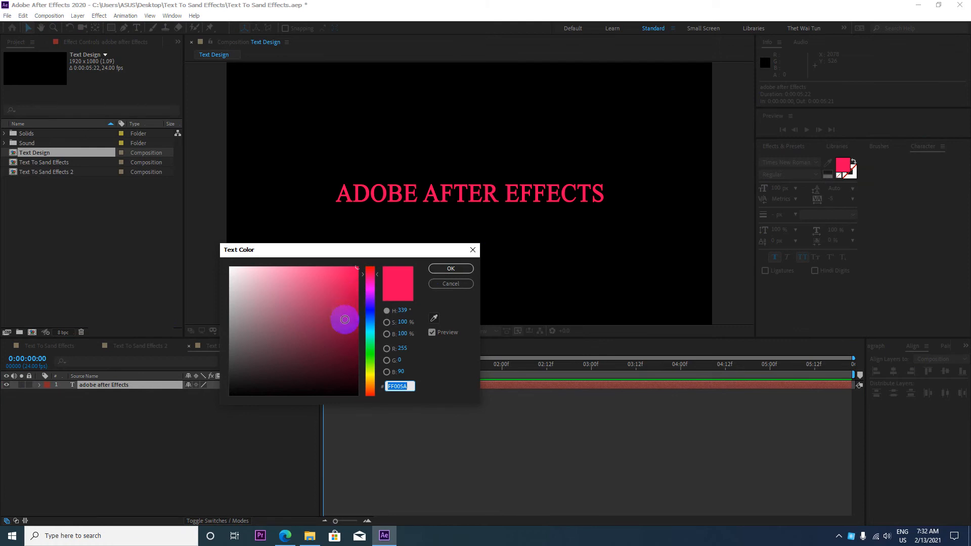
left_click(367, 375)
left_click(451, 268)
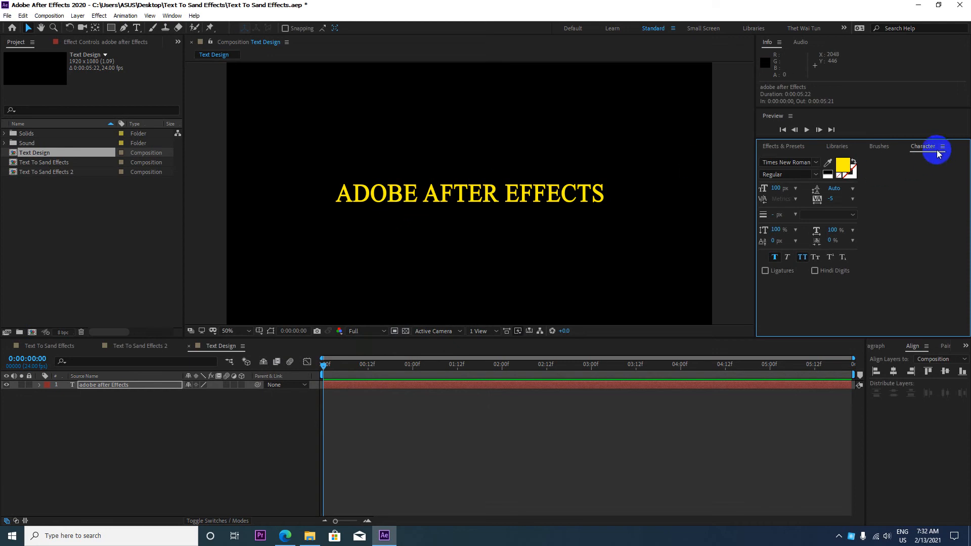
- Search the effects for "beve" and apply Bevel Alpha to the "adobe after Effects" text layer
left_click(787, 149)
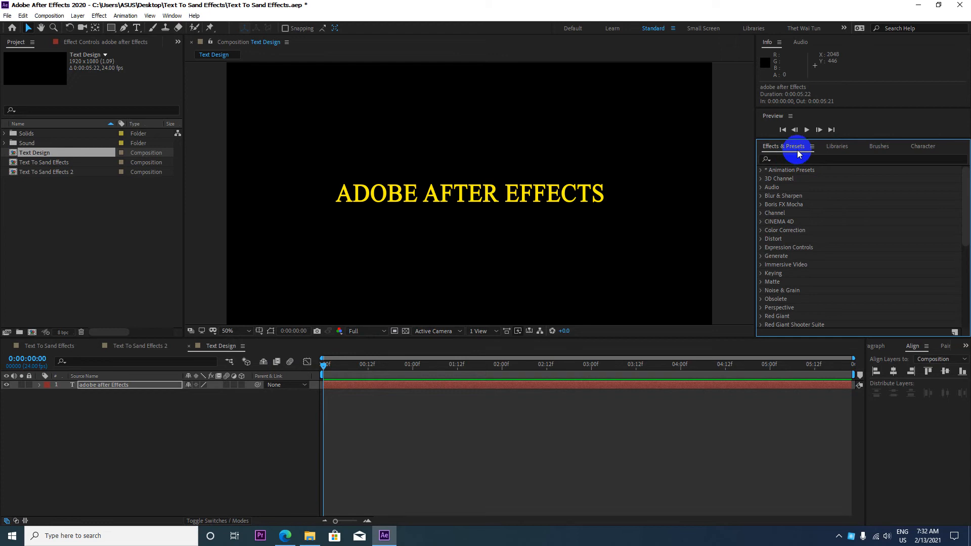
left_click(171, 16)
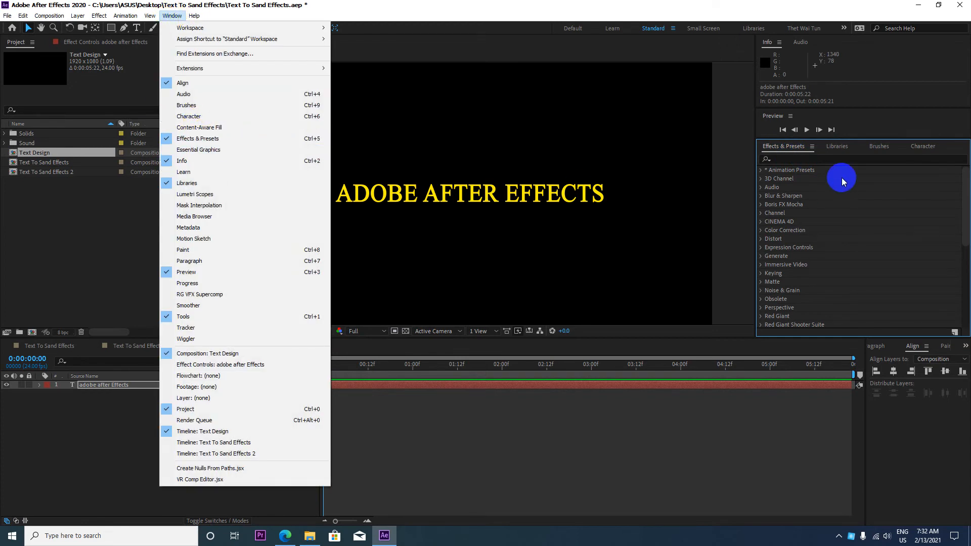
left_click(790, 158)
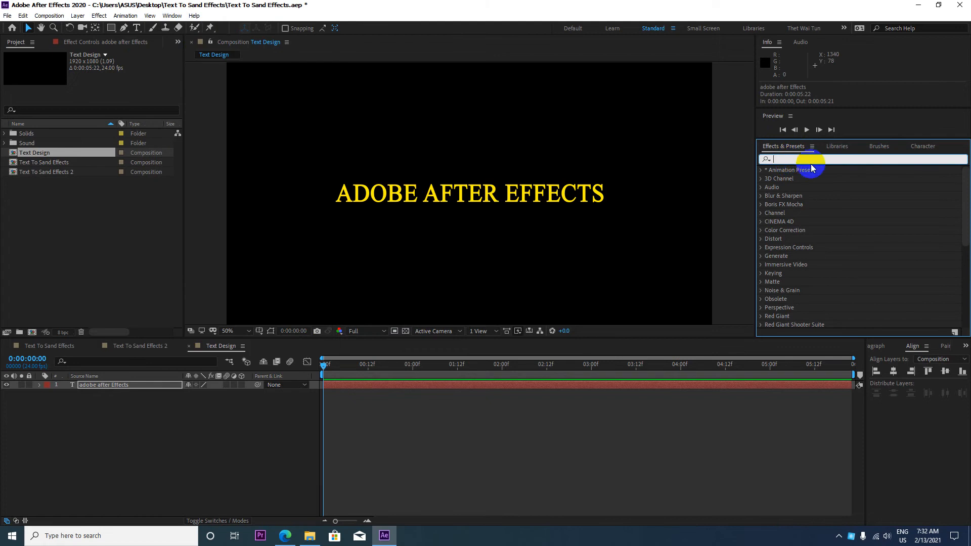
type("beve")
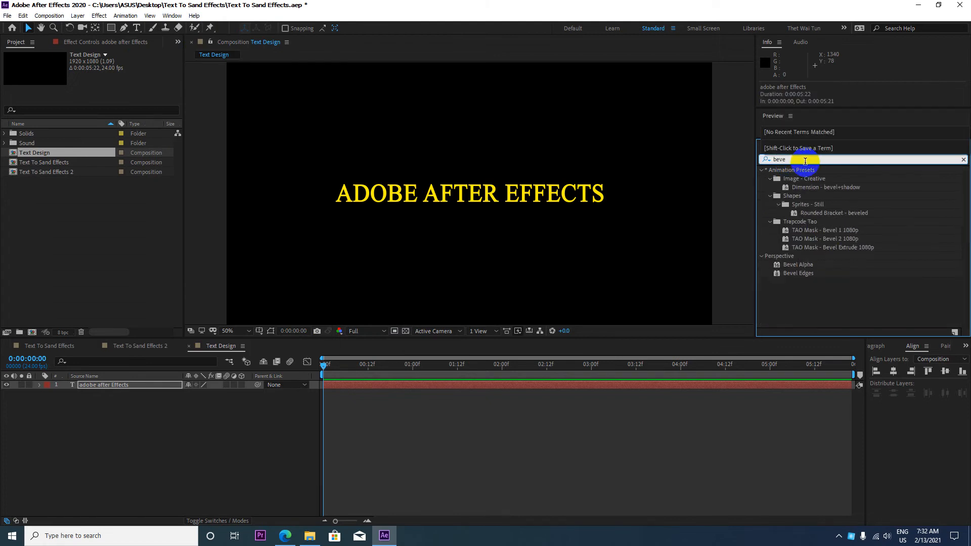
left_click(817, 264)
left_click_drag(802, 268, 127, 388)
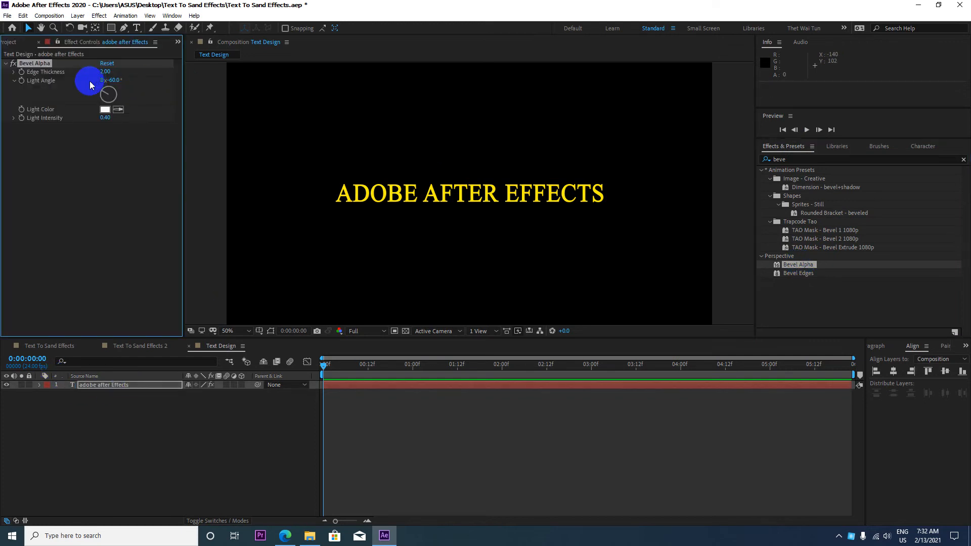
- Set the Edge Thickness of the Bevel Alpha effect to 10
left_click(105, 71)
type("10")
key("Return")
scroll(455, 195, "up", 2)
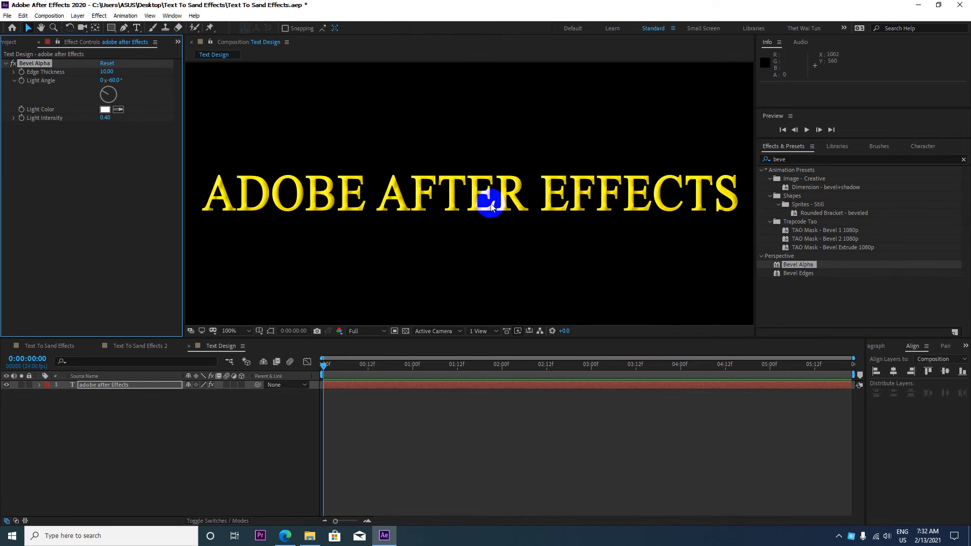
scroll(481, 169, "down", 2)
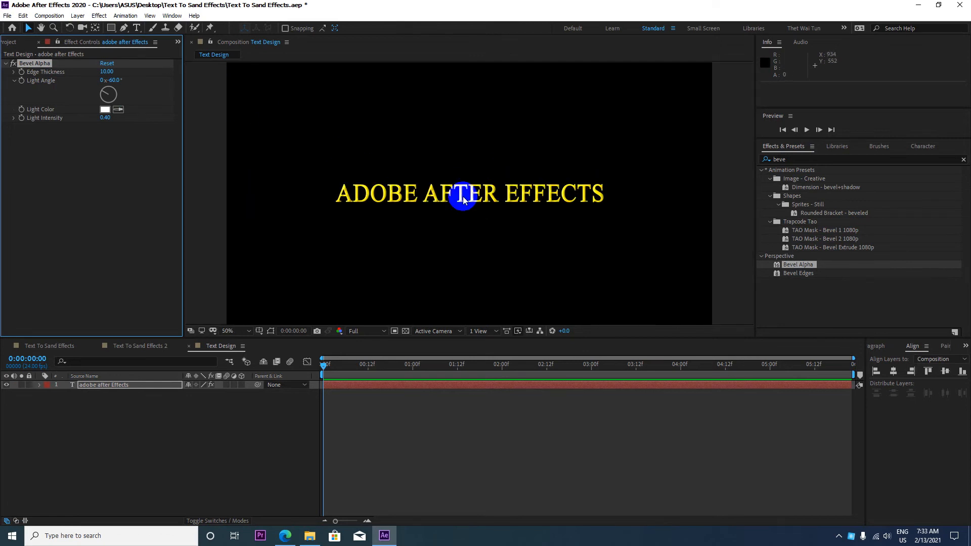
scroll(461, 197, "up", 2)
scroll(455, 199, "up", 2)
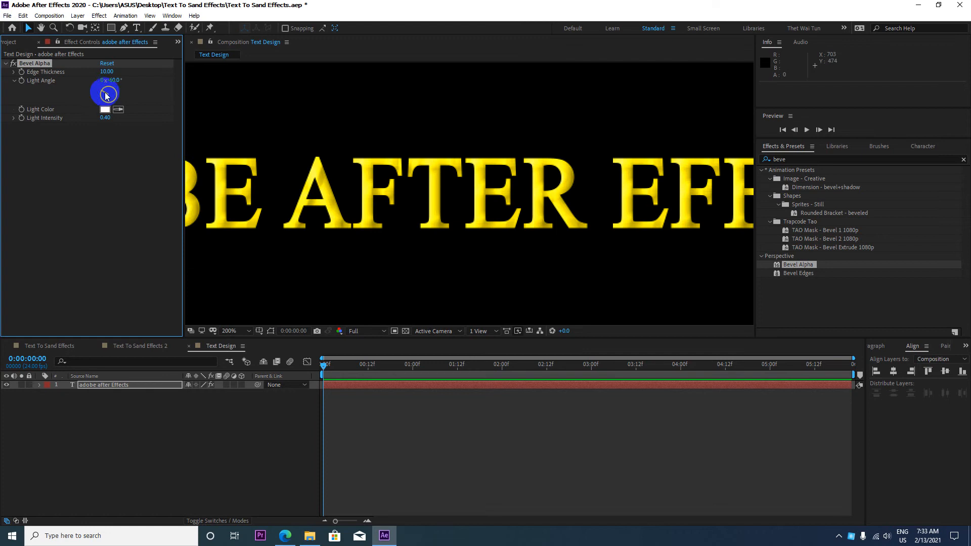
- Try several Light Angles for the Bevel Alpha effect, including 6° and -90°, ending at -262°
mouse_move(103, 94)
left_mouse_down()
mouse_move(113, 86)
mouse_move(130, 99)
mouse_move(109, 96)
mouse_move(111, 76)
left_mouse_up()
scroll(438, 169, "down", 2)
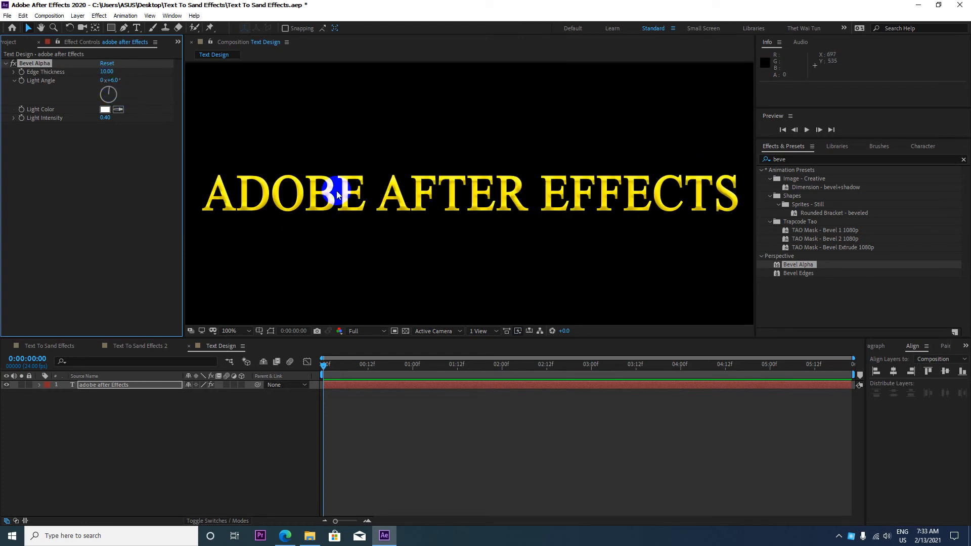
left_click_drag(112, 96, 113, 98)
left_click(114, 80)
type("-90")
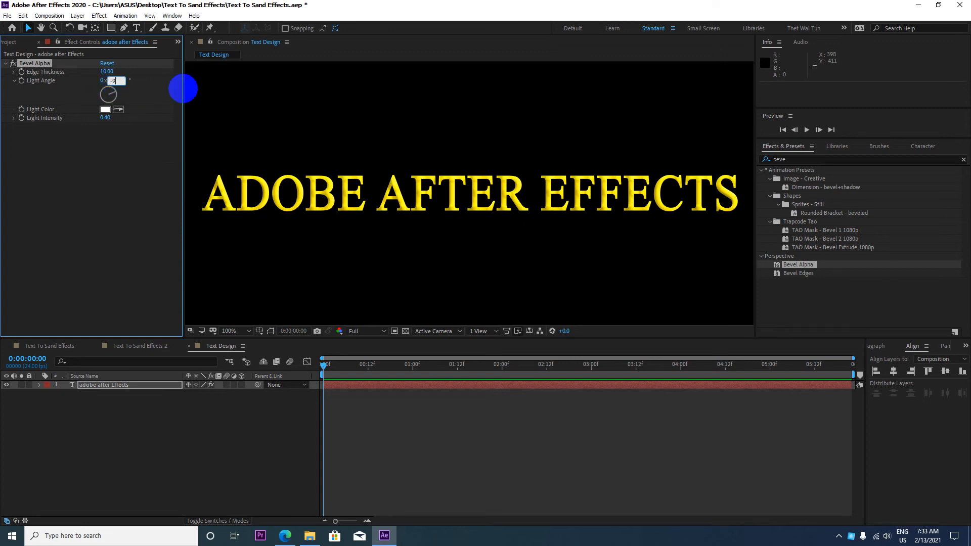
key("Return")
left_click_drag(105, 93, 113, 96)
- Set the Bevel Alpha Edge Thickness to 20 and turn its Light Angle to -274°
left_click(105, 73)
type("2")
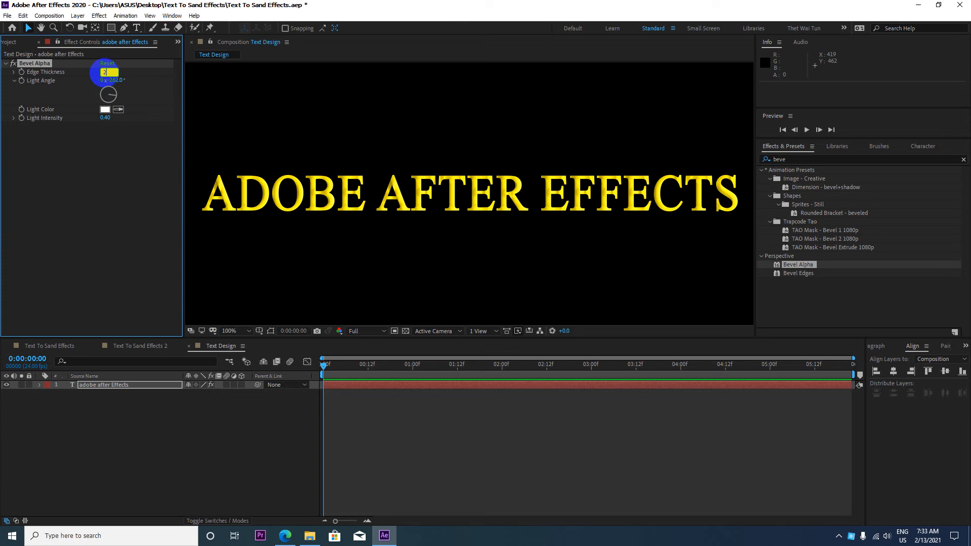
type("0")
key("Return")
left_click_drag(114, 95, 108, 97)
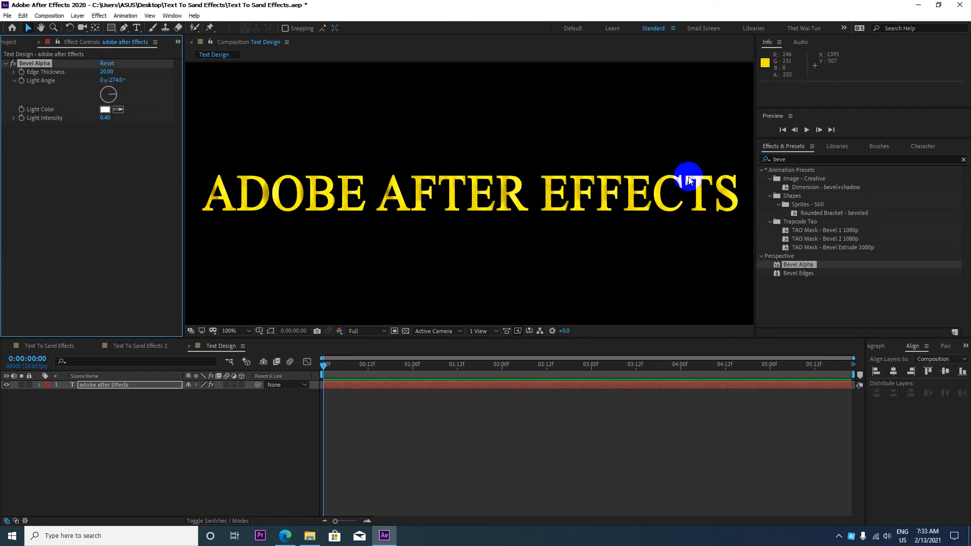
scroll(689, 177, "down", 2)
scroll(535, 202, "up", 4)
scroll(533, 199, "down", 2)
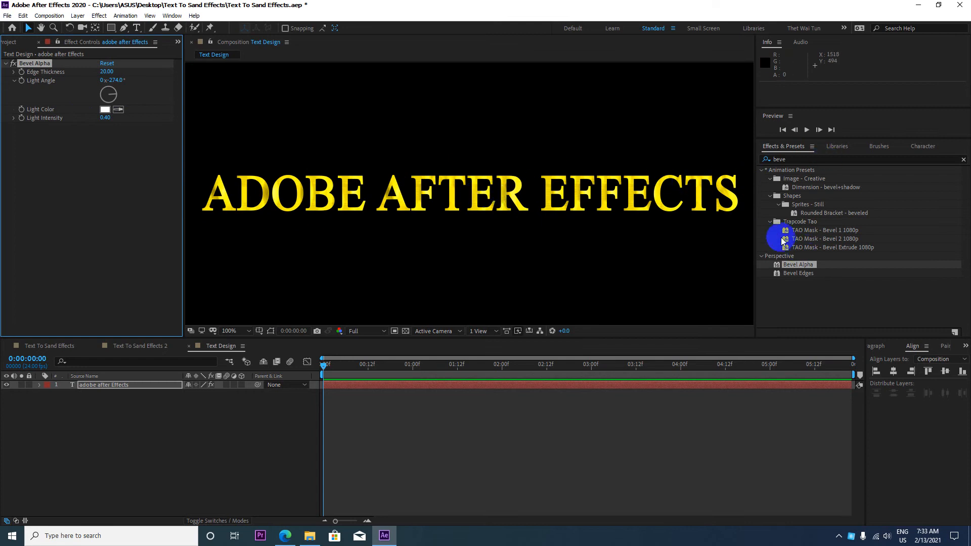
- Change the text's fill color to magenta FF00CC
left_click(921, 146)
left_click(842, 163)
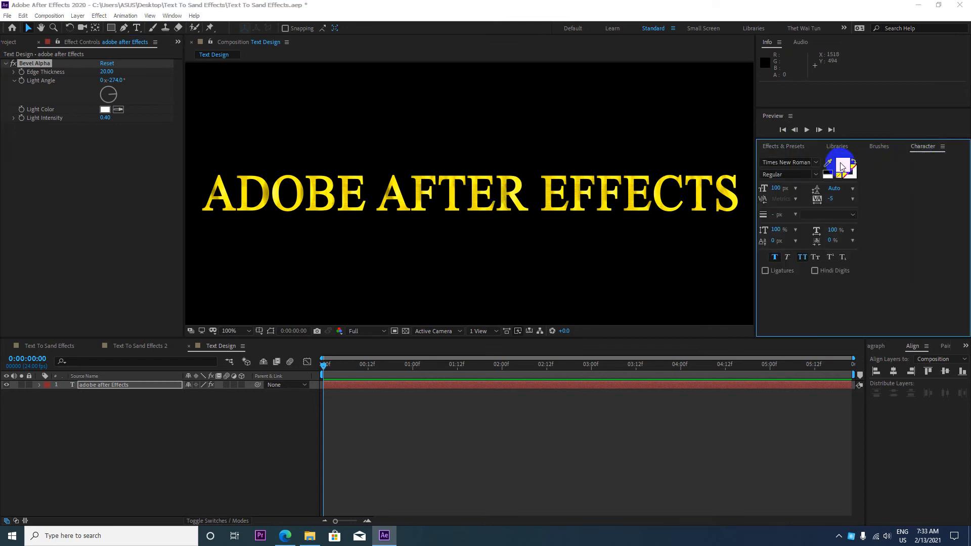
left_click(363, 284)
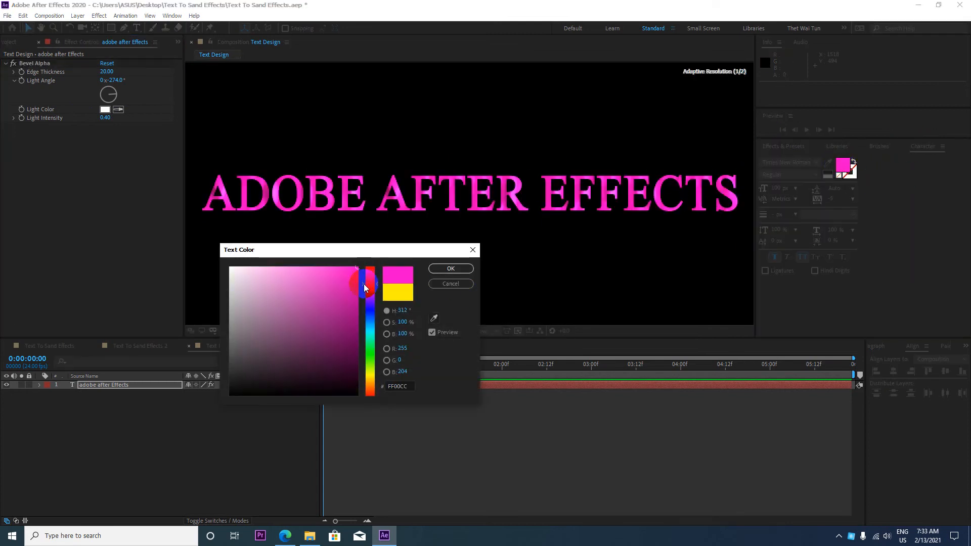
left_click(450, 268)
- Set the Bevel Alpha Light Angle to 0 revolutions and 0°
scroll(237, 169, "up", 2)
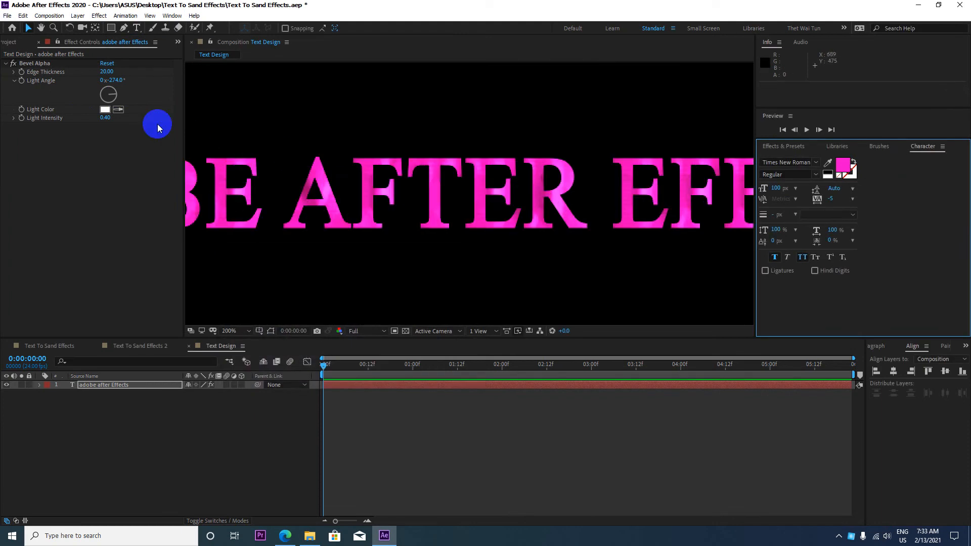
left_click_drag(118, 80, 66, 82)
left_click(113, 81)
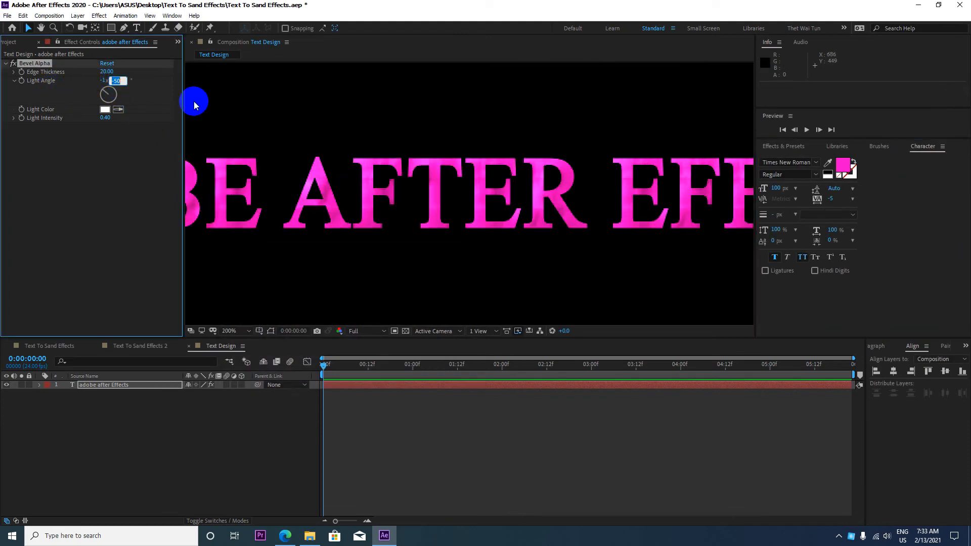
type("0")
key("Return")
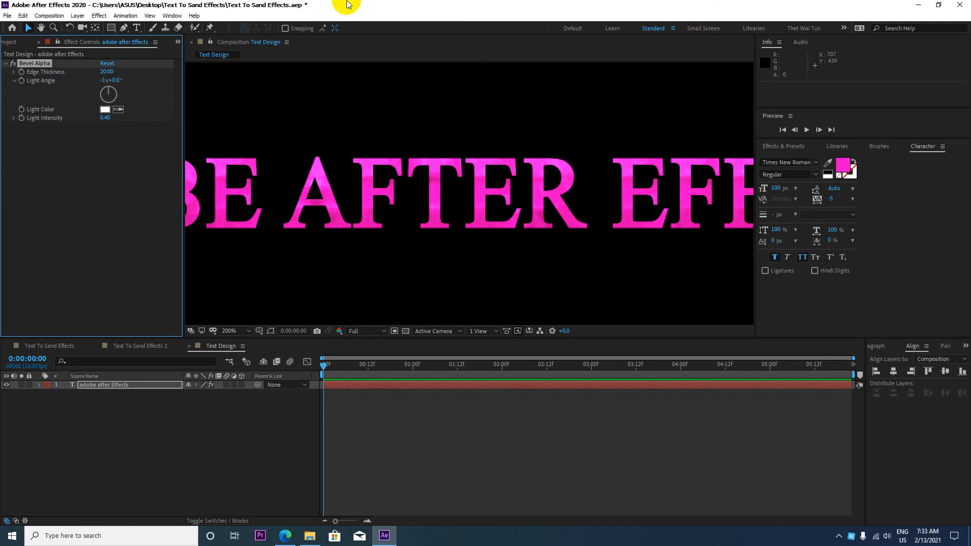
left_click(103, 81)
- Try an Edge Thickness of 15 and then 11.20 on Bevel Alpha, and set the Light Angle to 108°
left_click(106, 71)
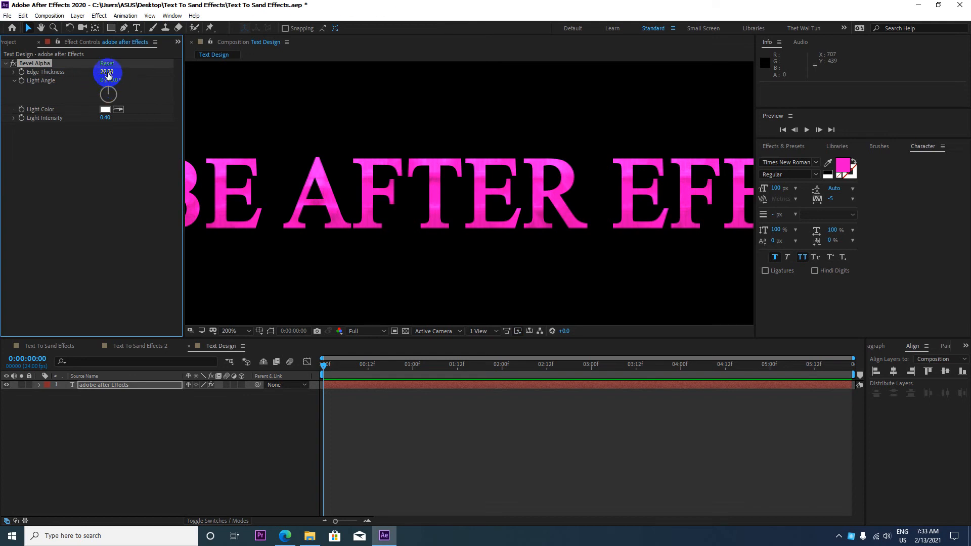
key("Return")
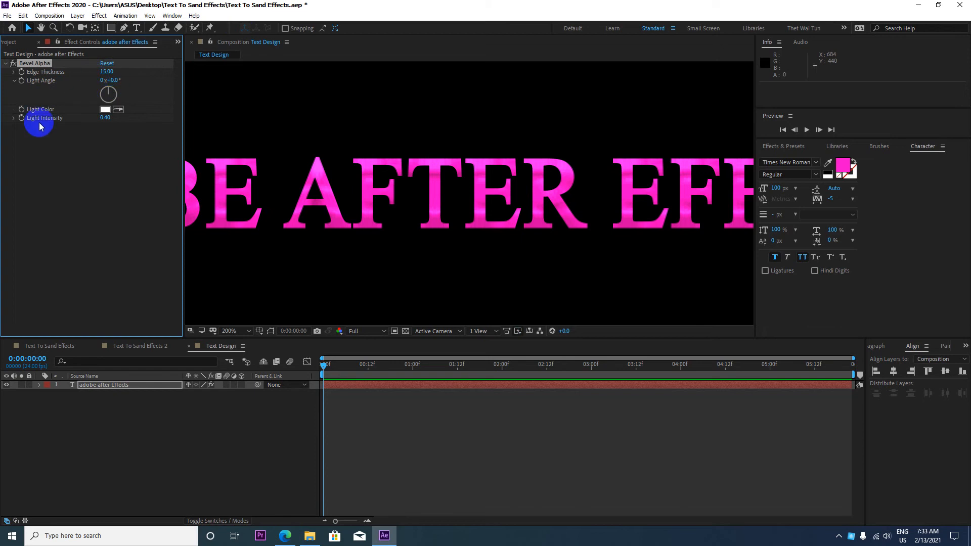
left_click_drag(102, 73, 186, 107)
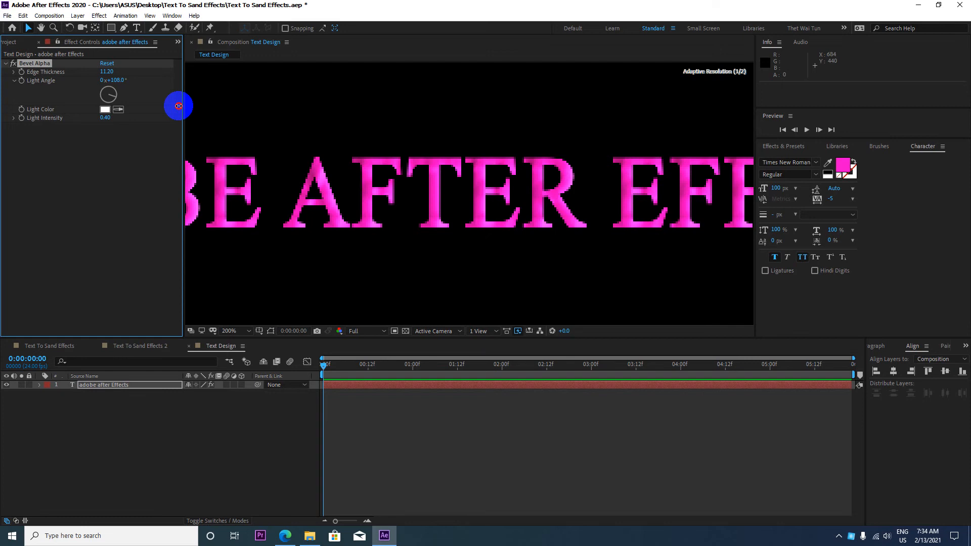
scroll(587, 213, "down", 4)
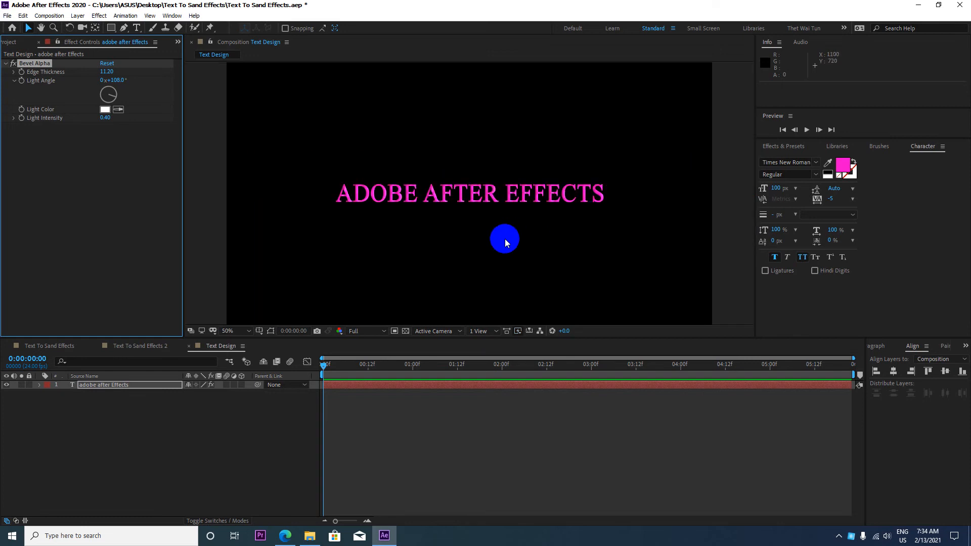
scroll(400, 185, "up", 2)
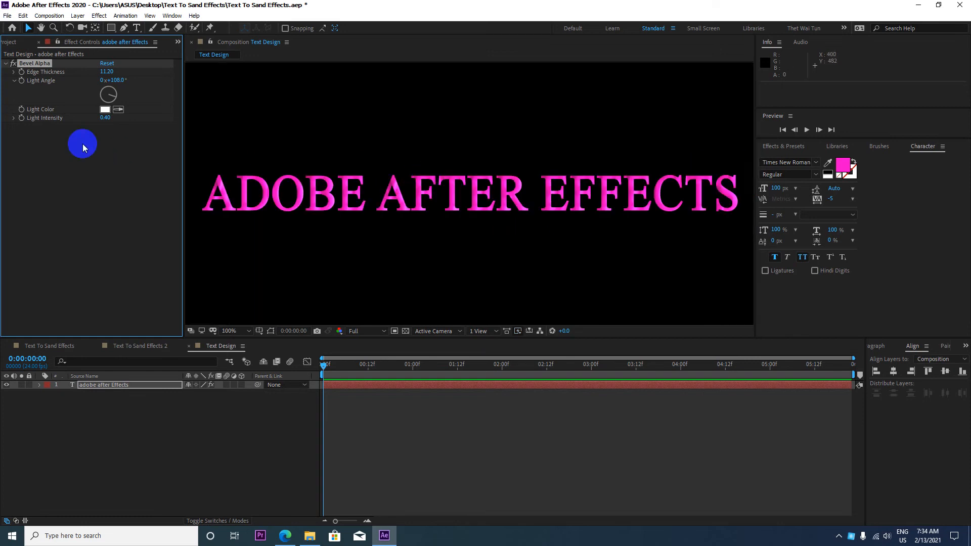
- Expand the Light Intensity slider of Bevel Alpha and lower the intensity to 0.10
left_click(17, 125)
mouse_move(35, 131)
left_mouse_down()
mouse_move(153, 134)
mouse_move(42, 131)
left_mouse_up()
scroll(455, 216, "up", 3)
scroll(394, 181, "down", 2)
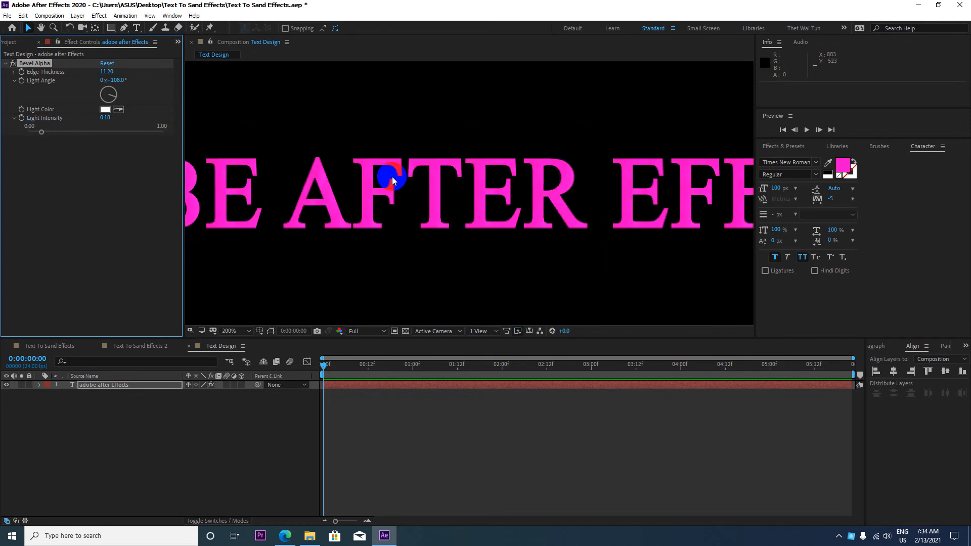
scroll(392, 179, "down", 1)
scroll(305, 196, "up", 1)
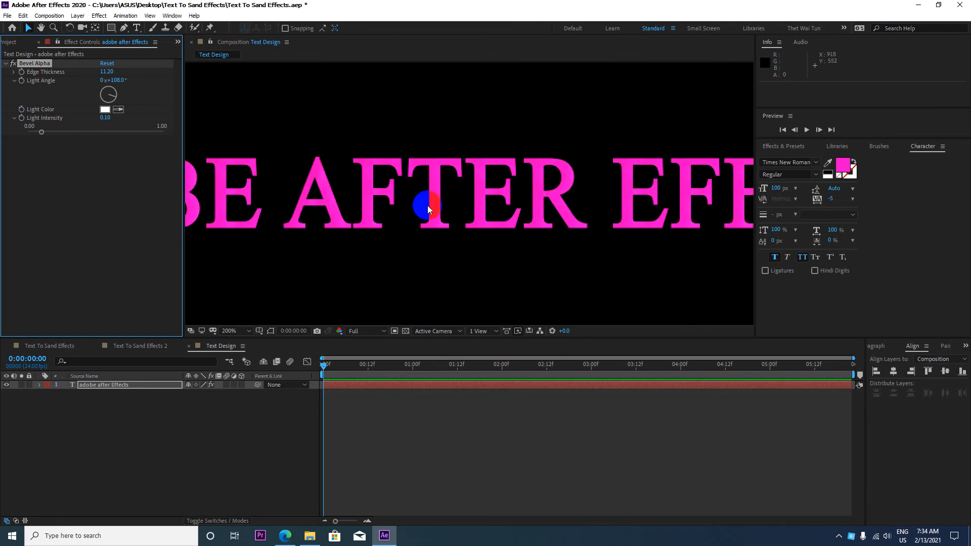
- Raise the Edge Thickness of Bevel Alpha to 20, keeping the playhead at the start of the composition
left_click_drag(106, 72, 134, 73)
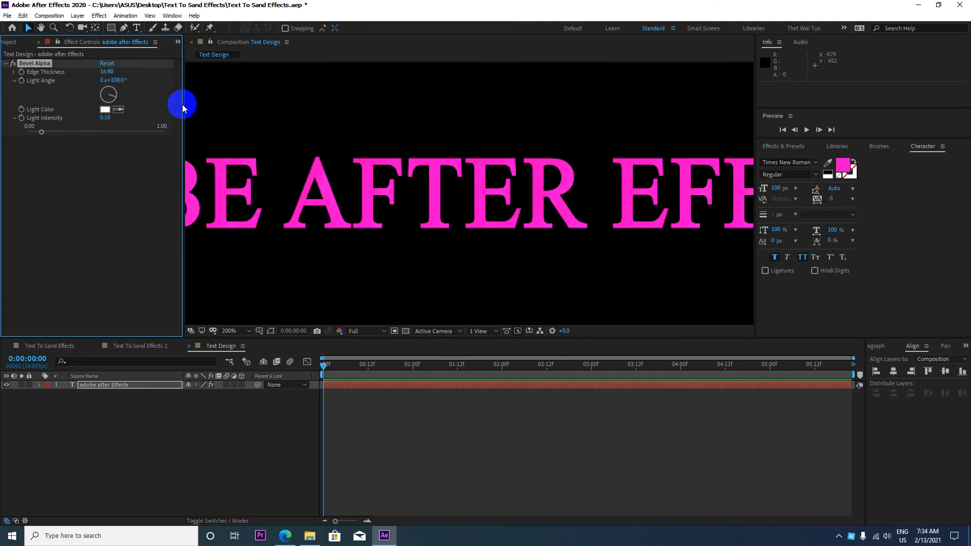
left_click(106, 72)
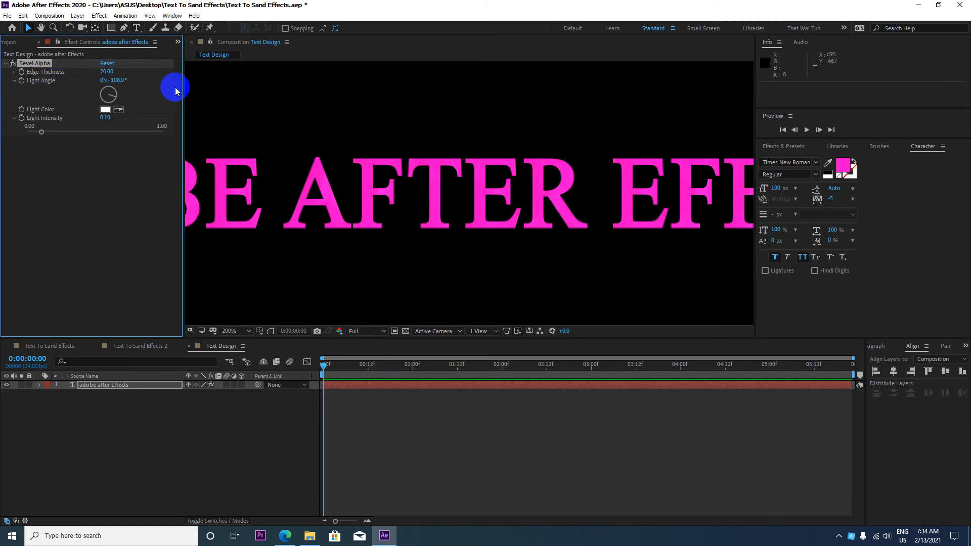
scroll(412, 208, "down", 2)
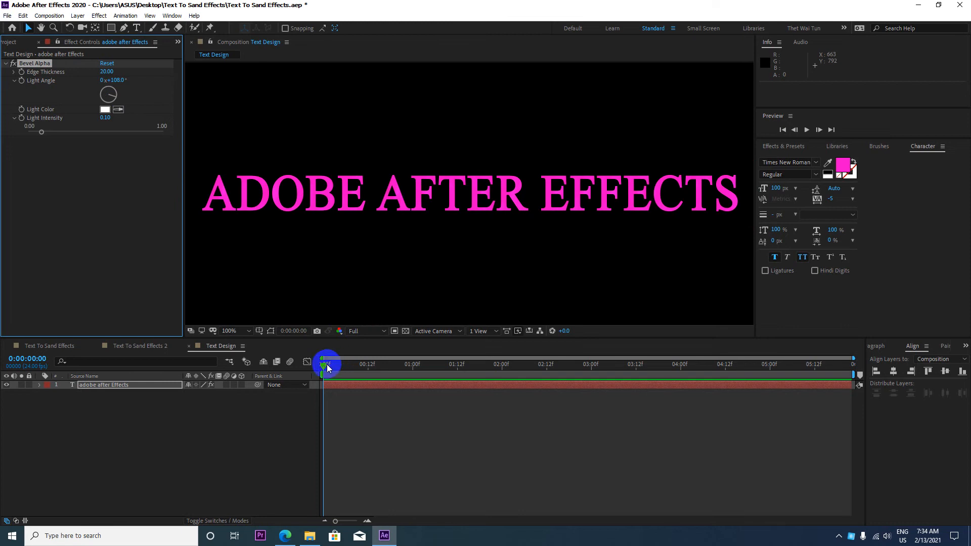
left_click(326, 367)
- Switch the Bevel Alpha effect off and on again to compare the title with and without the bevel
scroll(314, 205, "up", 2)
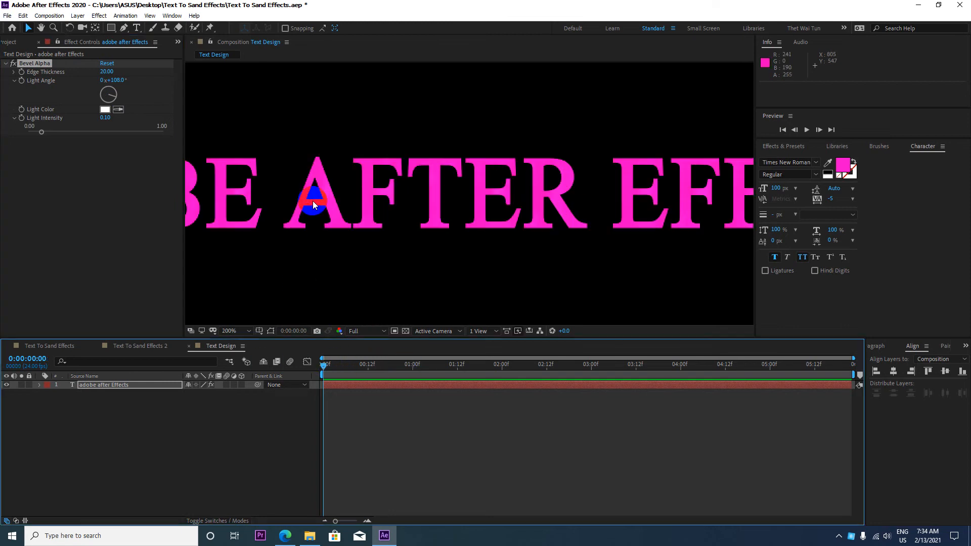
left_click(12, 68)
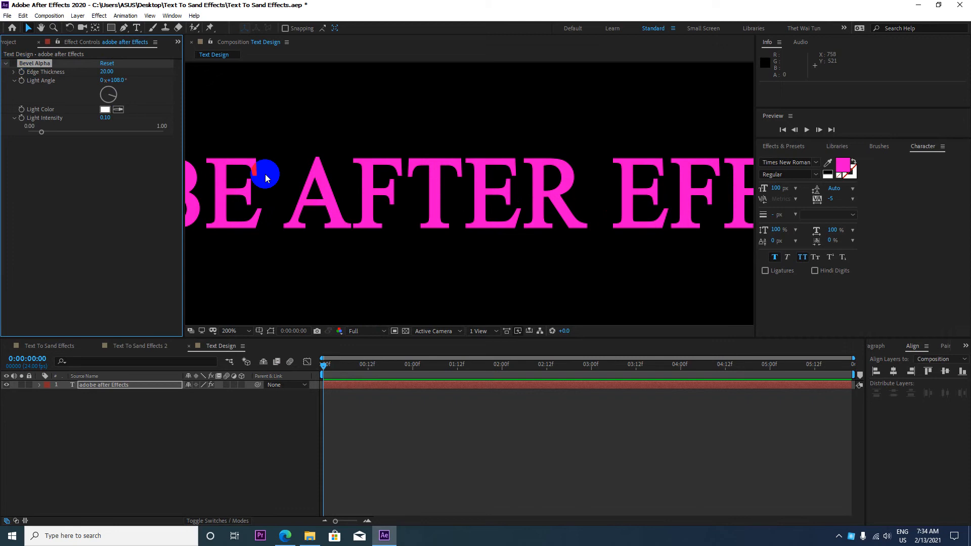
scroll(264, 173, "down", 2)
left_click(12, 68)
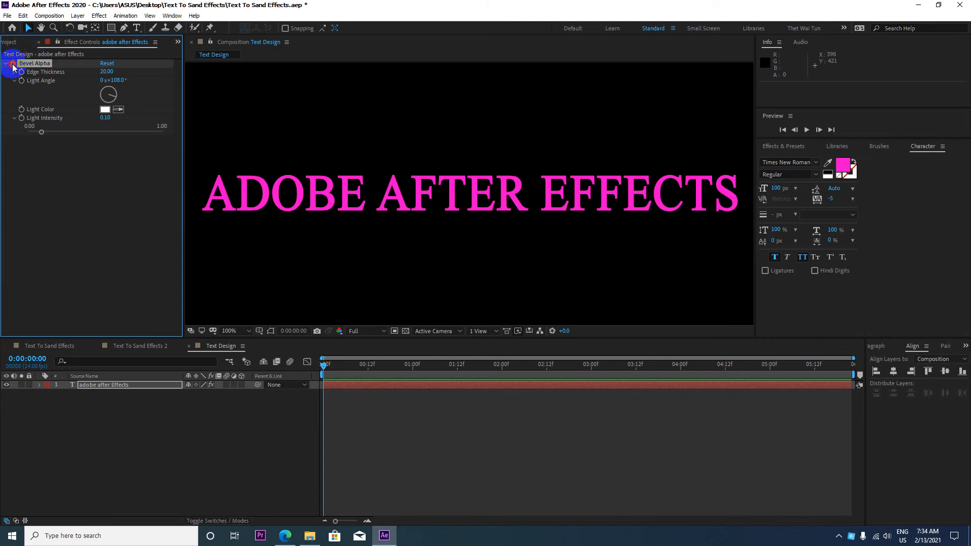
scroll(384, 198, "up", 2)
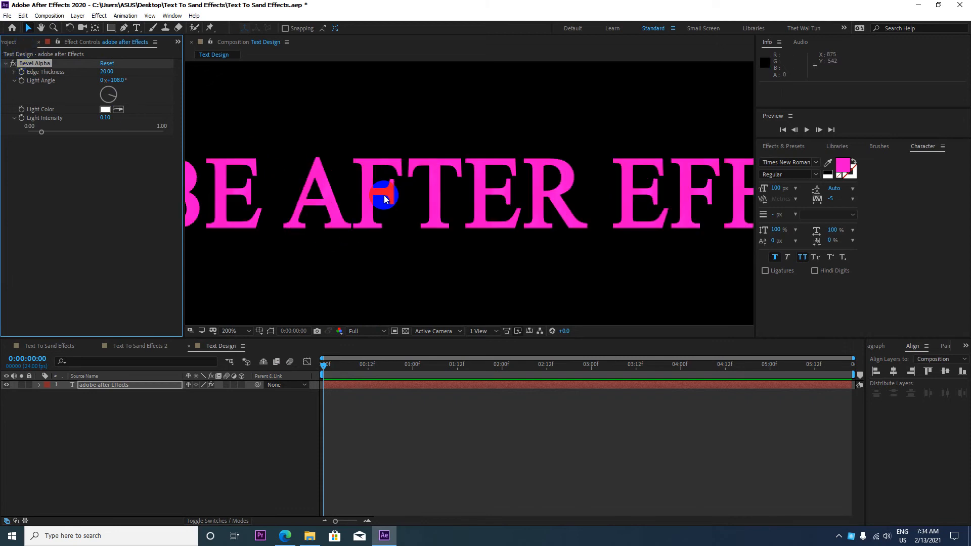
- Change the Light Color of Bevel Alpha to golden yellow, try a Light Intensity of 0.75, and settle on 0.05
left_click(105, 109)
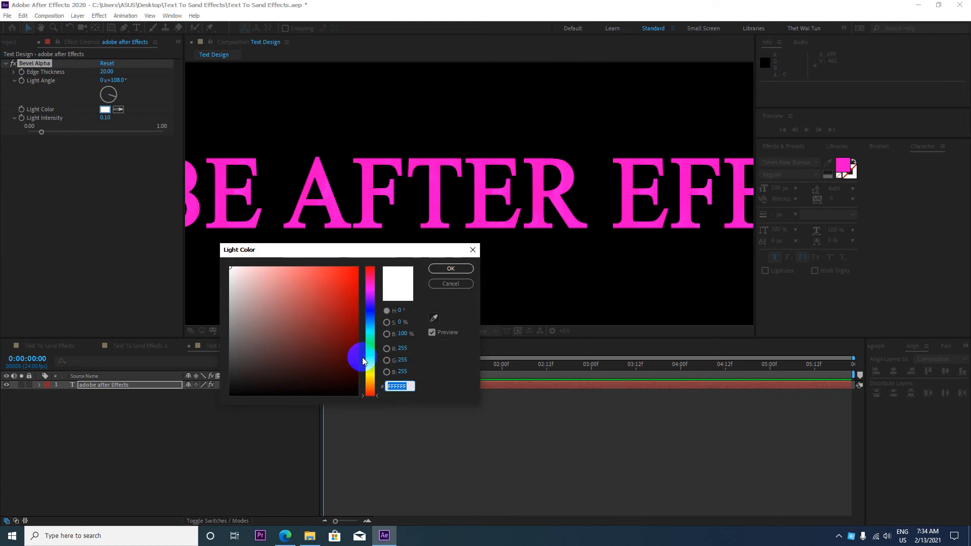
left_click(366, 378)
left_click(453, 268)
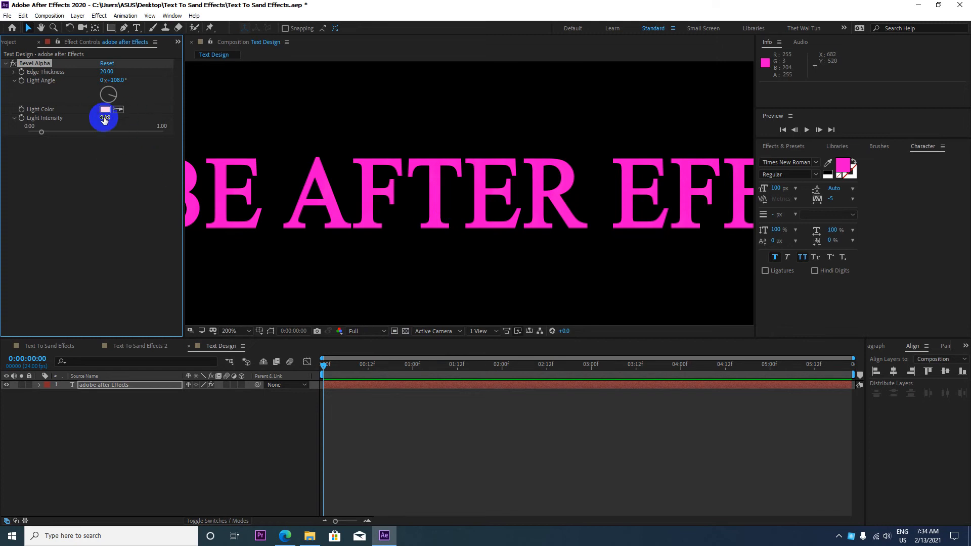
left_click_drag(104, 120, 159, 134)
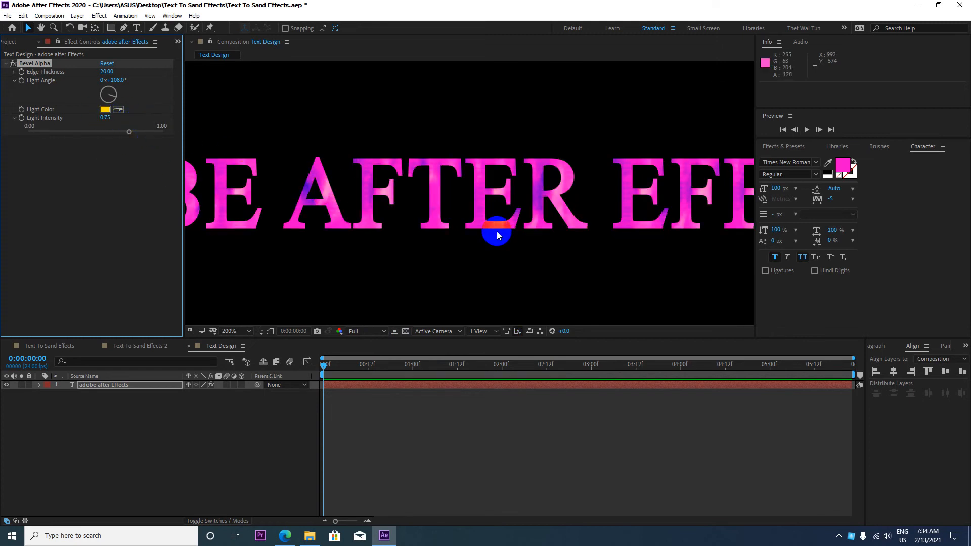
left_click_drag(104, 118, 69, 120)
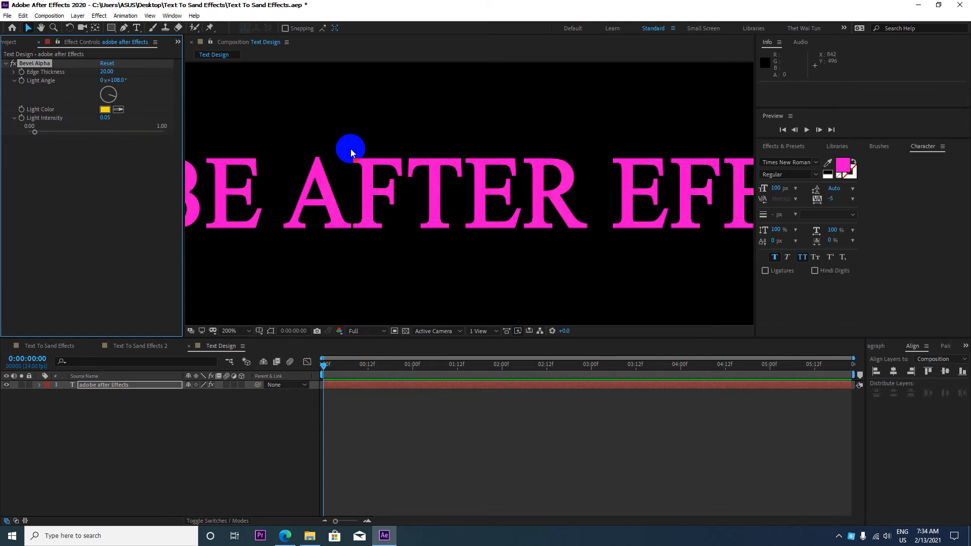
- Set the Light Angle of Bevel Alpha to -90° and check the title at 0:00:00:16
left_click(116, 80)
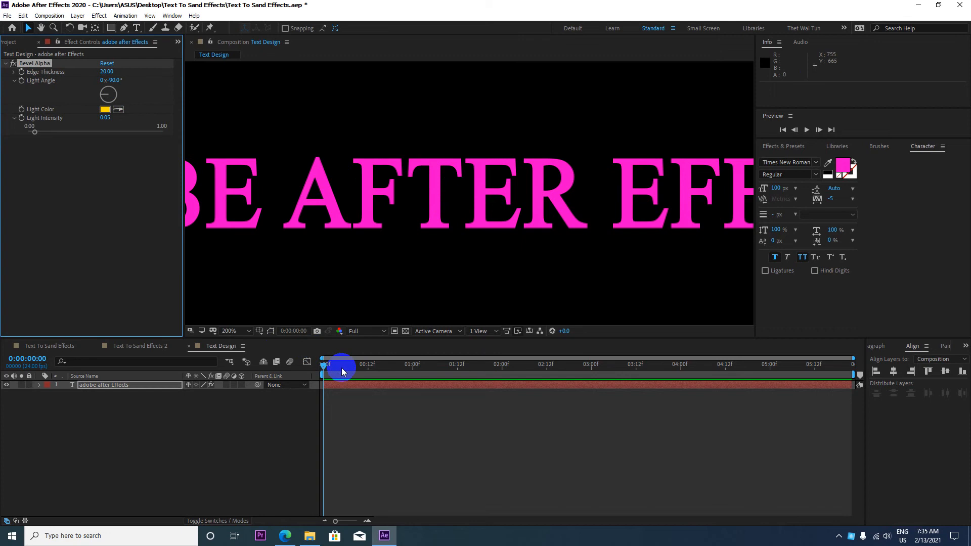
left_click_drag(341, 372, 383, 365)
scroll(449, 180, "down", 2)
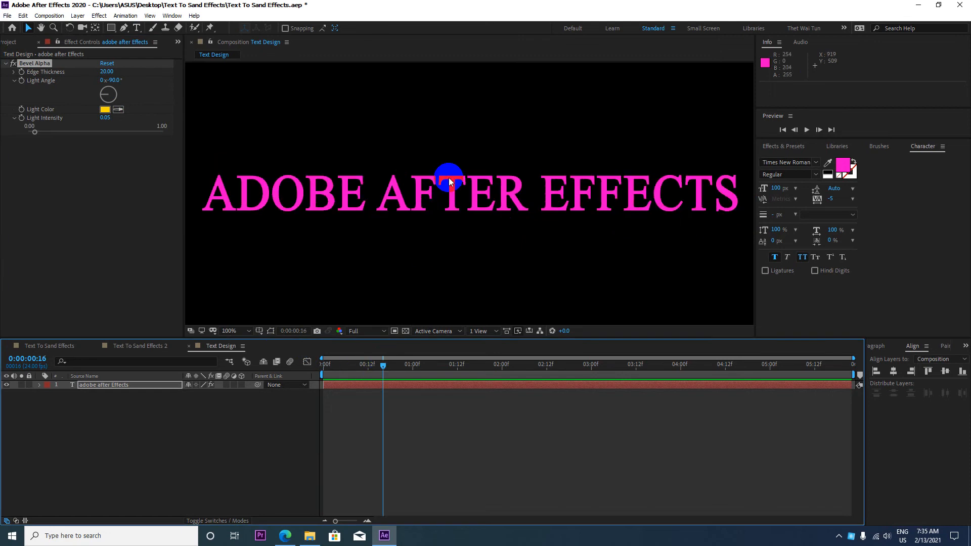
- Lower the Edge Thickness of Bevel Alpha to 15.20 and further to 12.40, checking the letter edges
left_click_drag(105, 71, 79, 72)
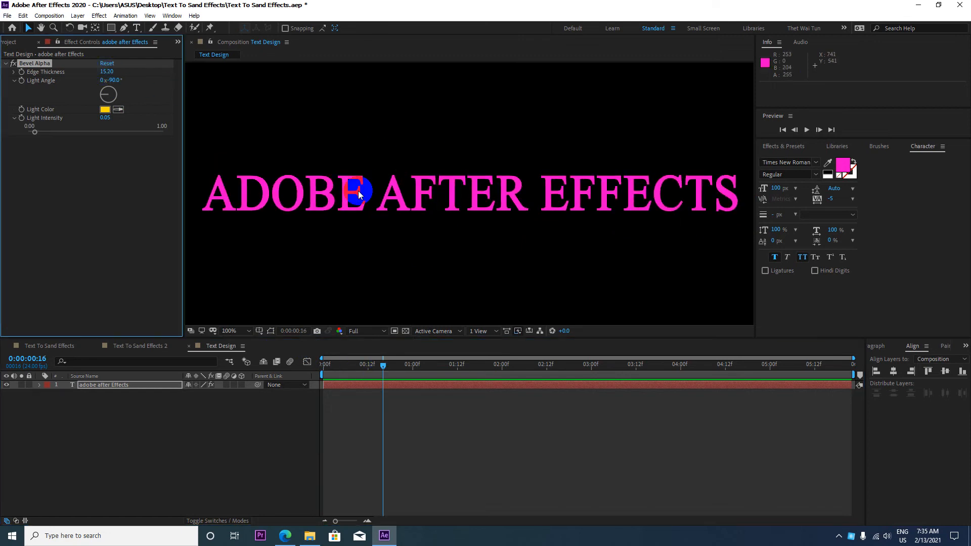
scroll(436, 195, "up", 4)
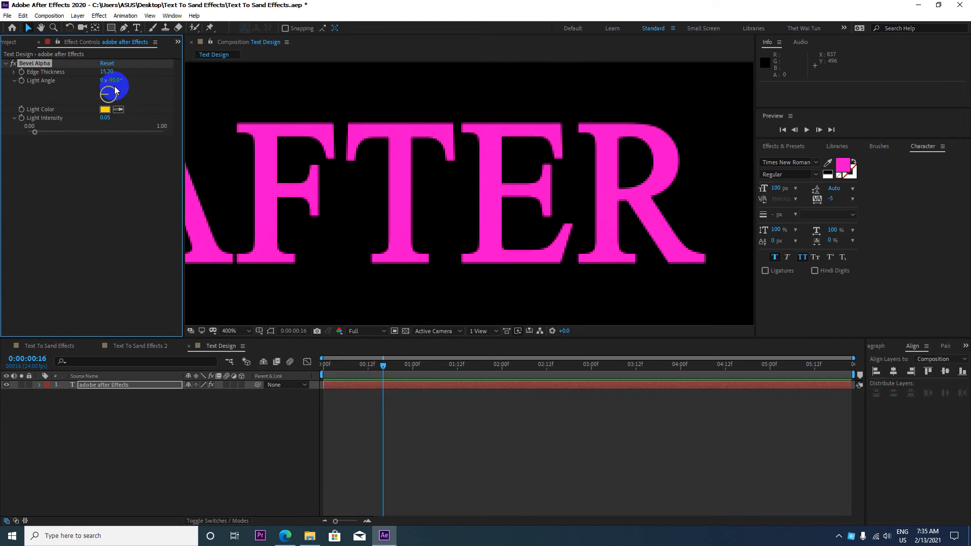
left_click_drag(105, 72, 100, 73)
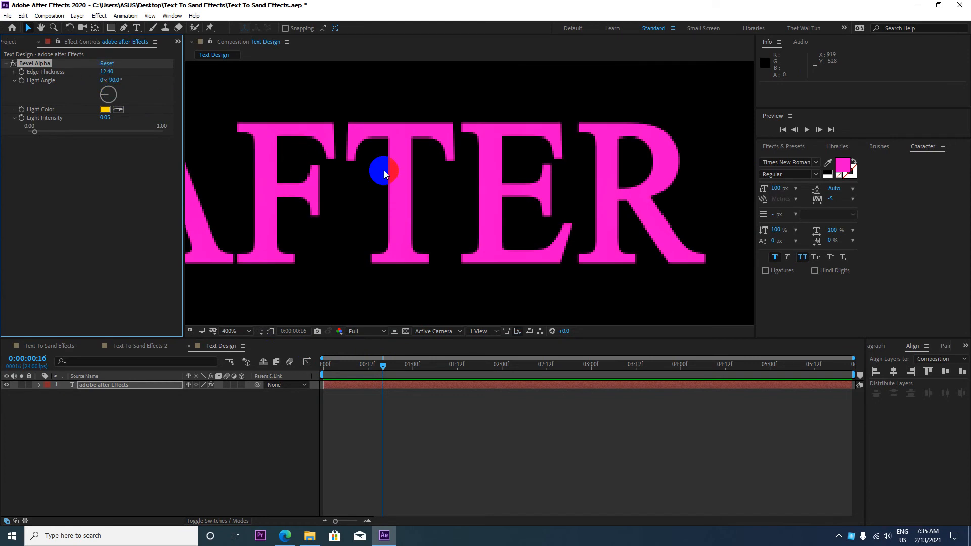
scroll(427, 174, "down", 4)
scroll(427, 174, "down", 1)
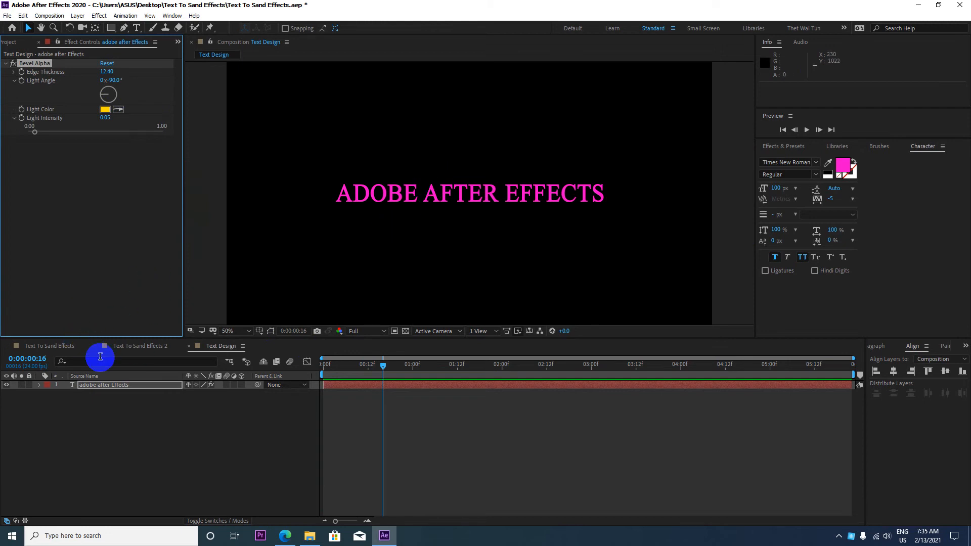
- Duplicate the adobe after Effects text layer in the Text Design composition
left_click(101, 384)
scroll(453, 201, "down", 1)
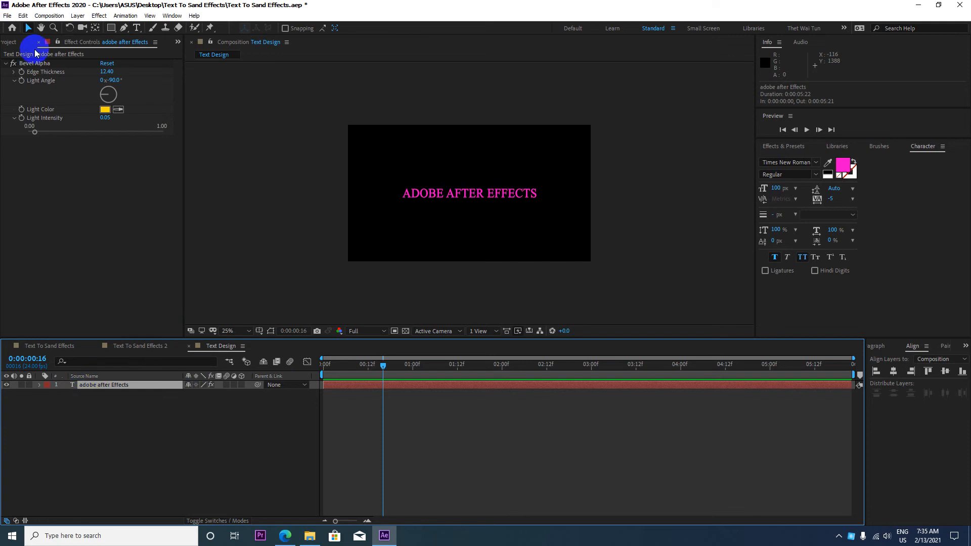
left_click(23, 16)
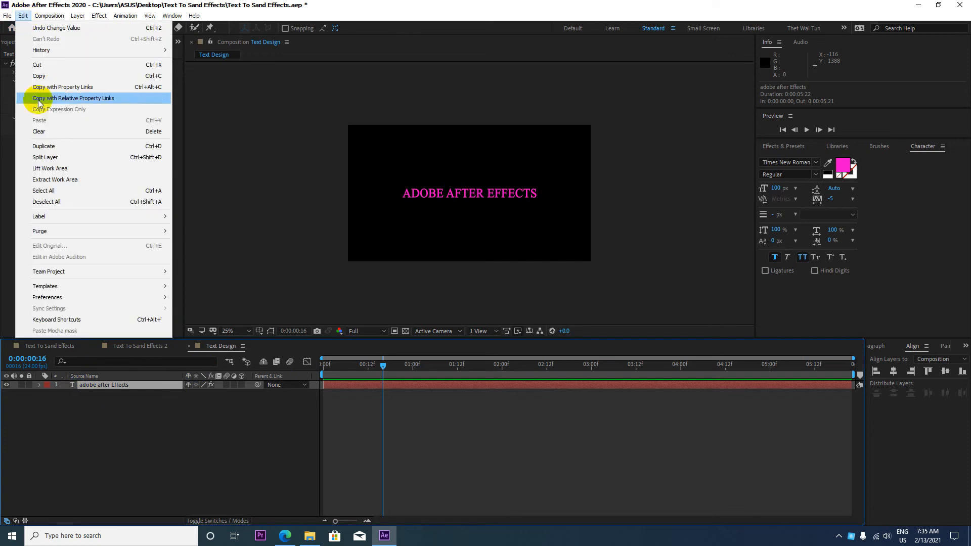
left_click(44, 146)
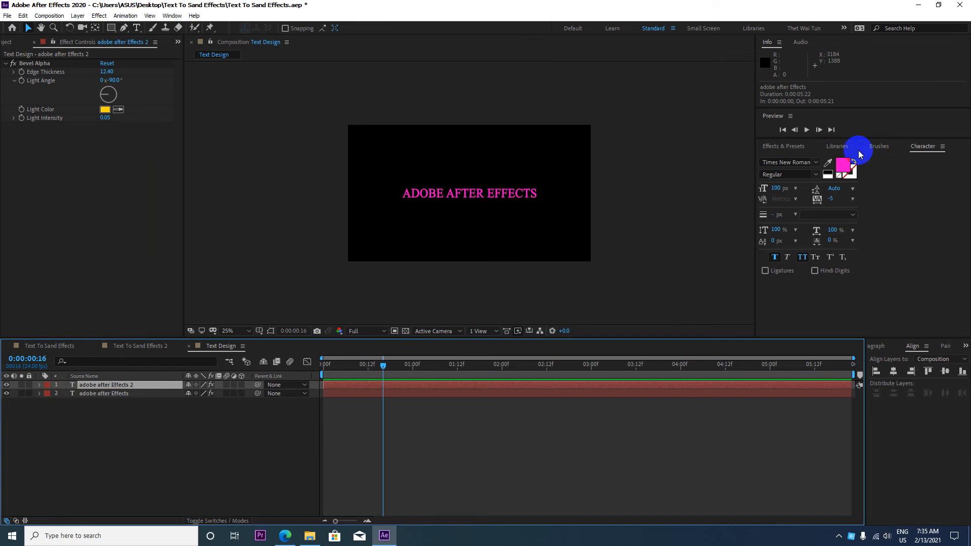
- Search the effects for "cc par" and apply CC Particle Systems II to the duplicated layer adobe after Effects 2
left_click(783, 146)
left_click(799, 159)
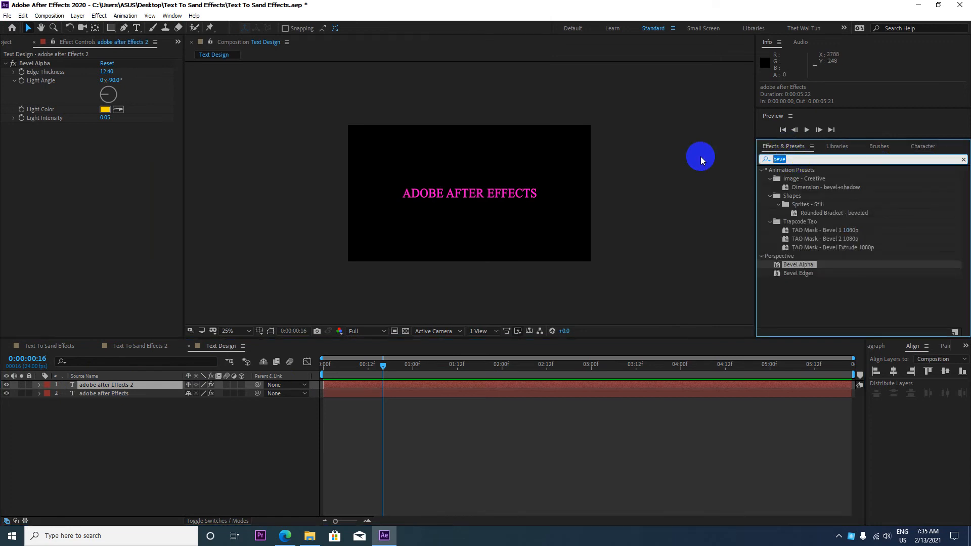
type("cc par")
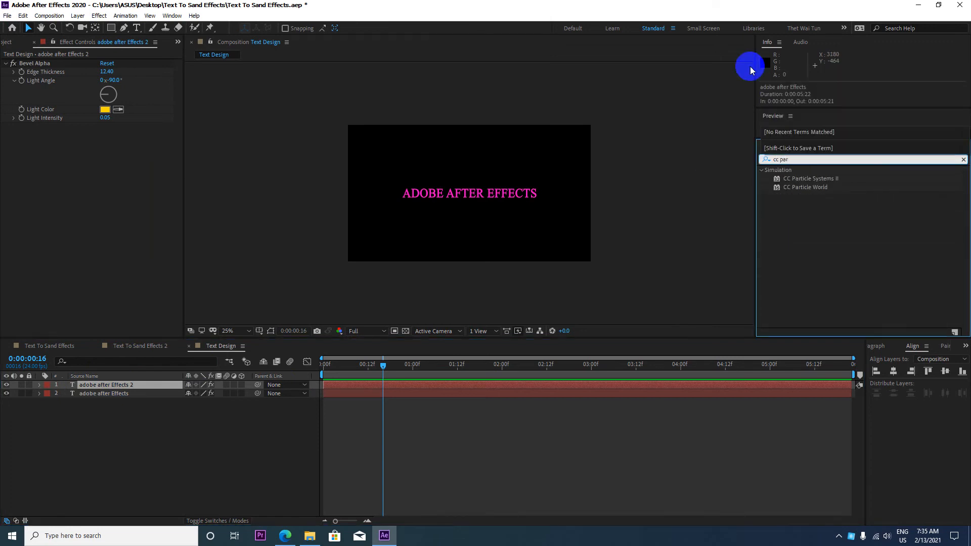
left_click(817, 178)
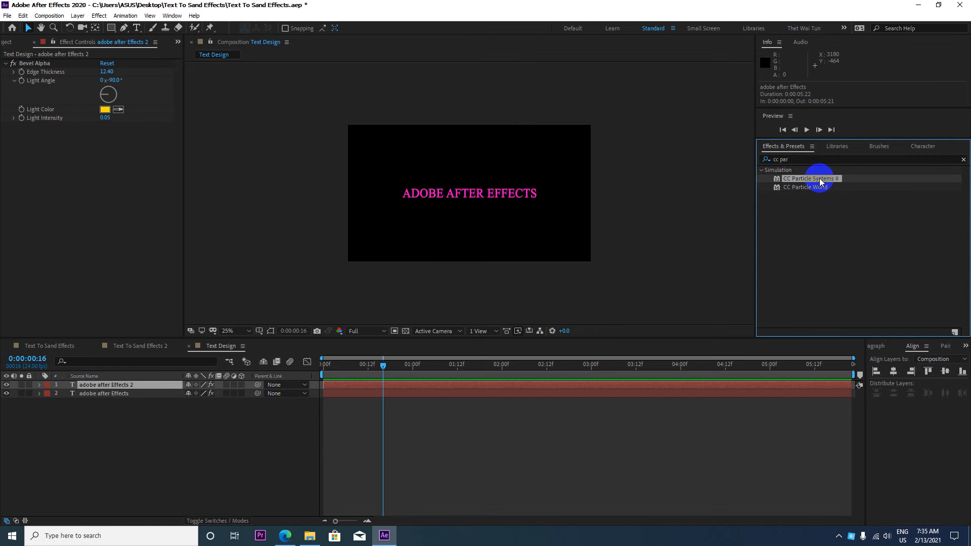
left_click_drag(820, 179, 143, 387)
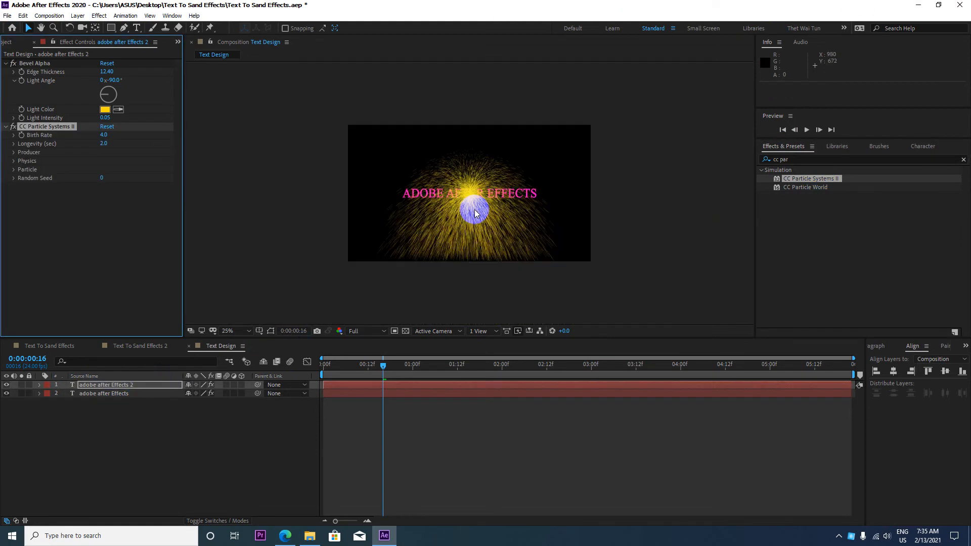
- Expand the Birth Rate, Longevity, Producer, Physics and Particle settings of CC Particle Systems II and enlarge the area showing them
left_click(14, 136)
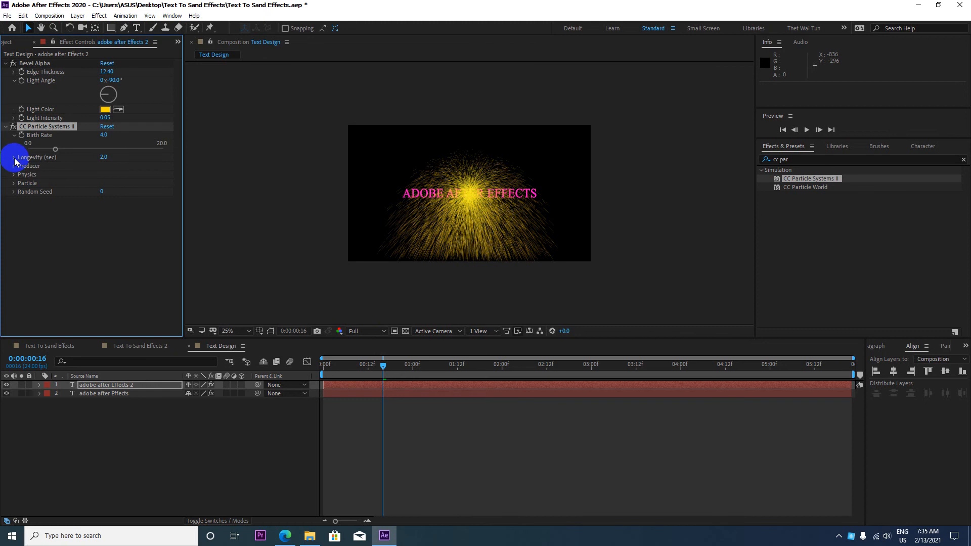
left_click(14, 158)
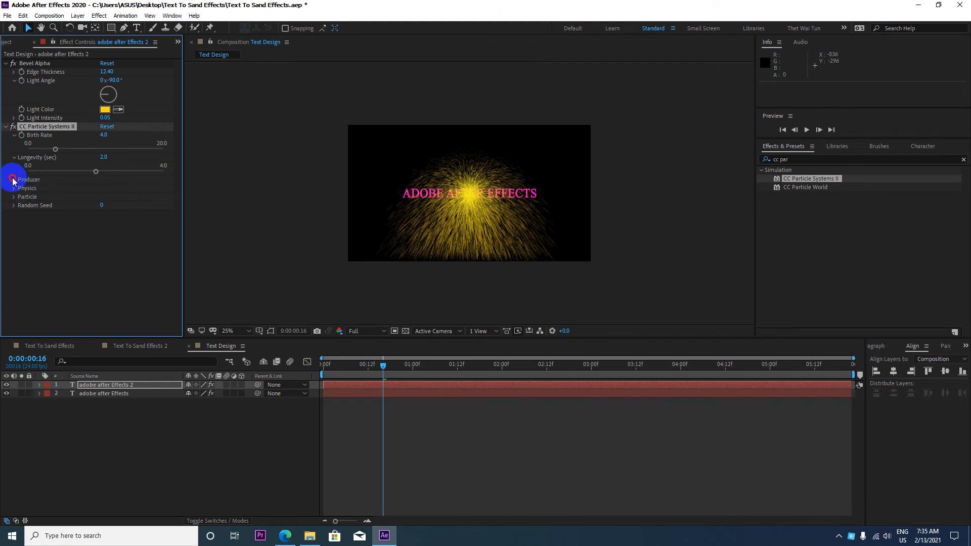
left_click(12, 180)
left_click(14, 214)
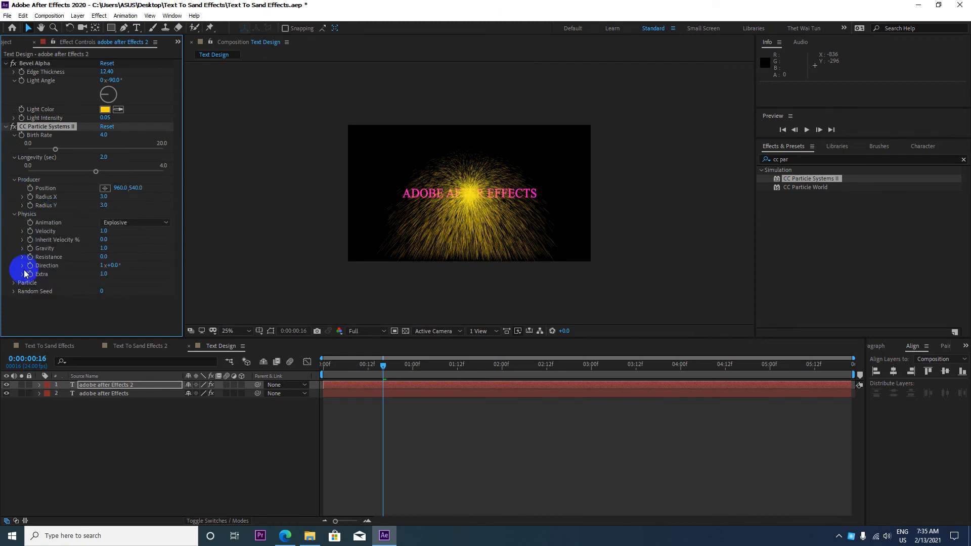
left_click(15, 284)
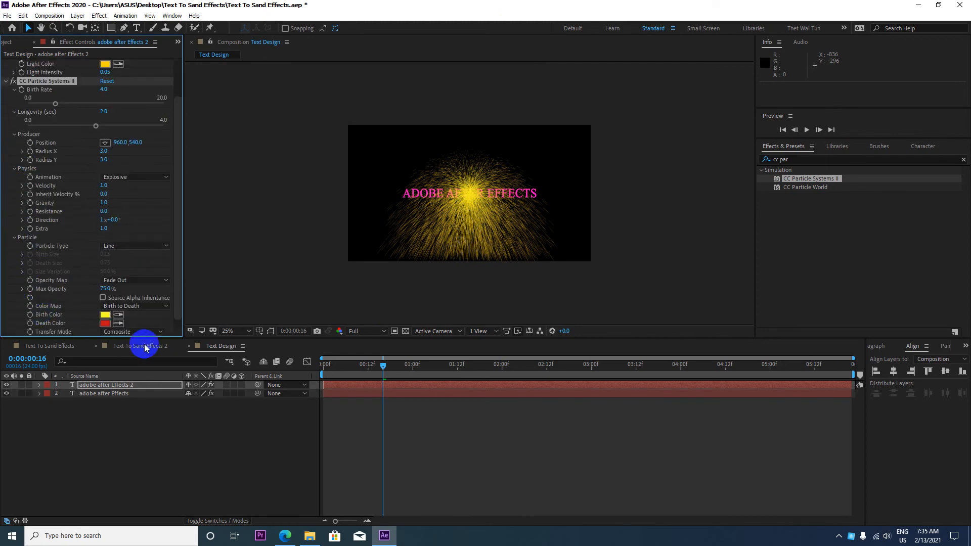
left_click_drag(174, 337, 189, 418)
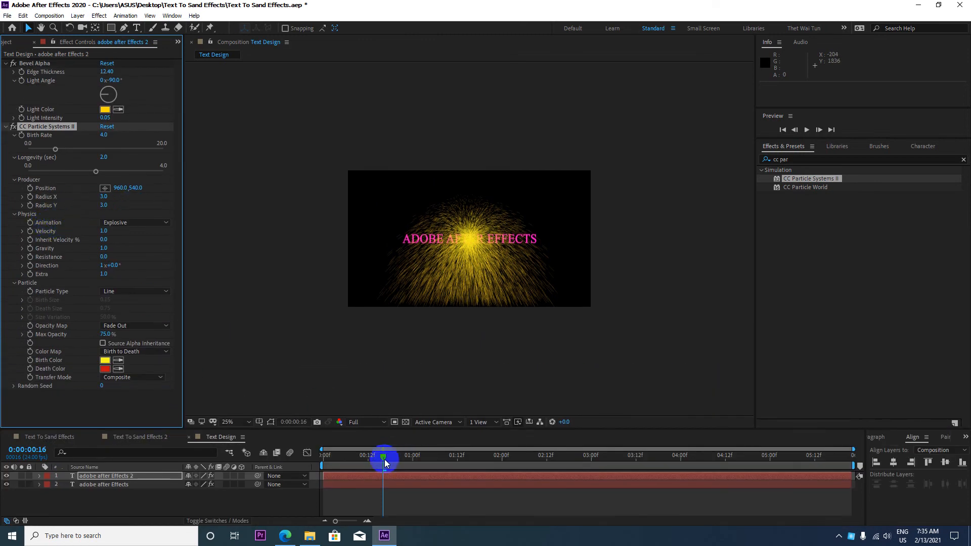
- At the start of the composition, enable keyframing for the Producer Position of CC Particle Systems II and set its X value to 0
left_click_drag(383, 458, 354, 461)
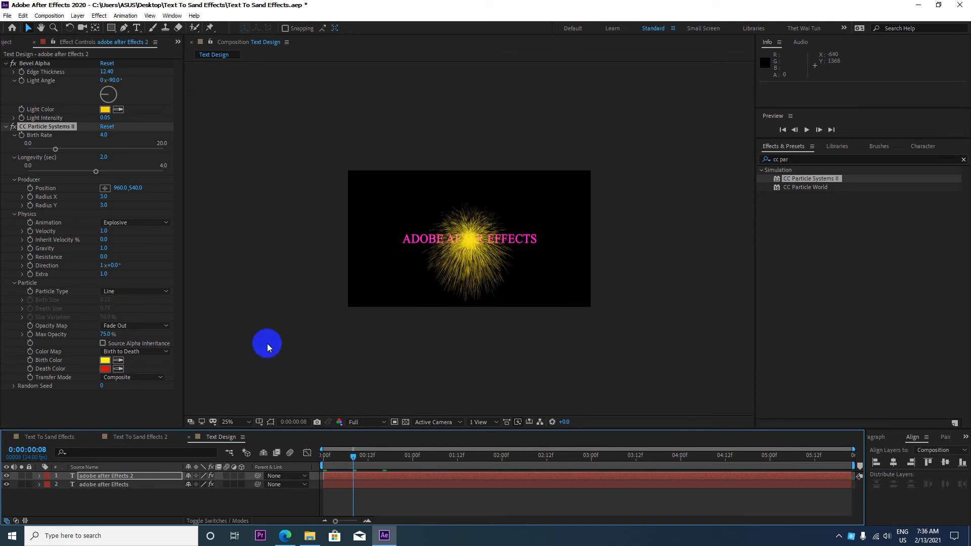
left_click_drag(354, 455, 308, 461)
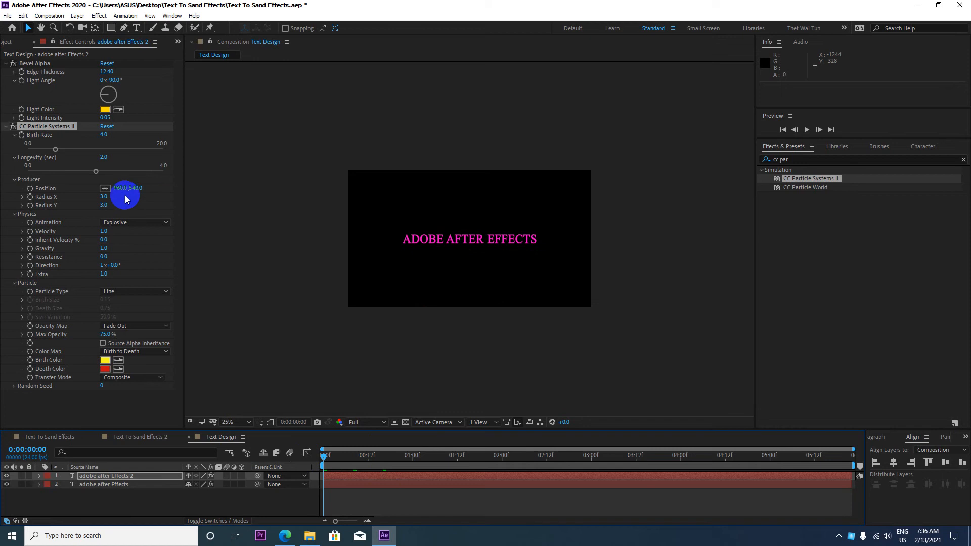
left_click(30, 188)
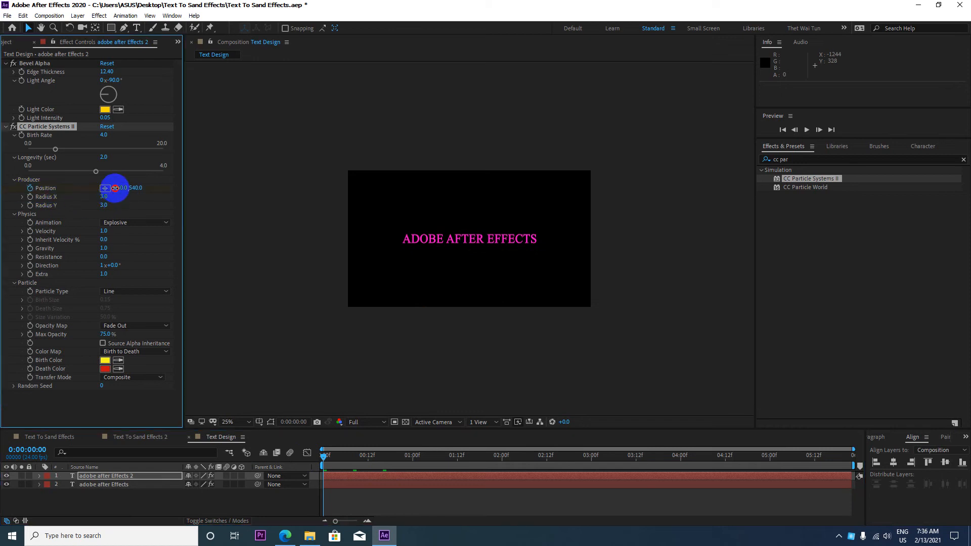
left_click(115, 188)
type("0")
key("Return")
- At 0:00:02:00, set the Producer Position to 1920, 540 so the emitter travels across the frame
left_click_drag(327, 463, 501, 460)
left_click(118, 188)
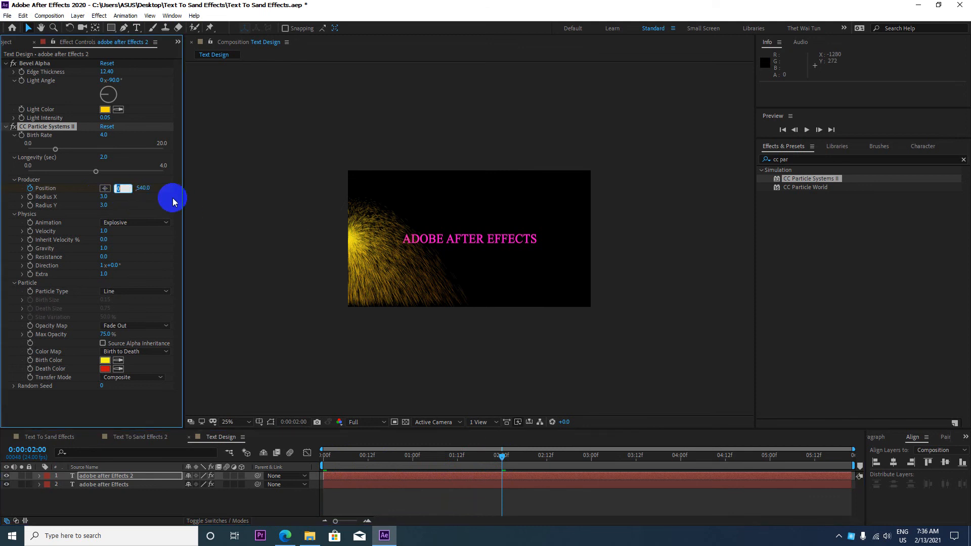
left_click(172, 197)
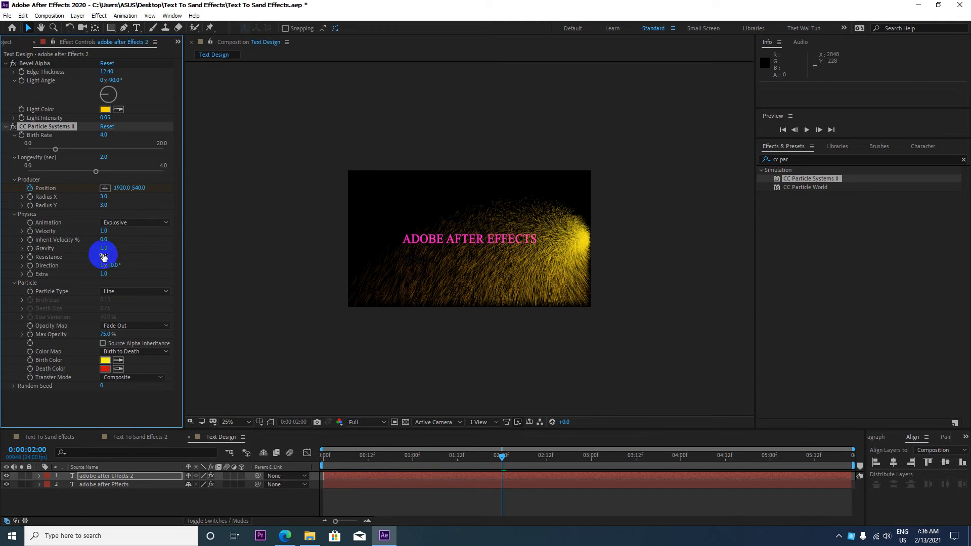
- Set the Velocity of CC Particle Systems II to 0.5 and Inherit Velocity % to 20
left_click(104, 232)
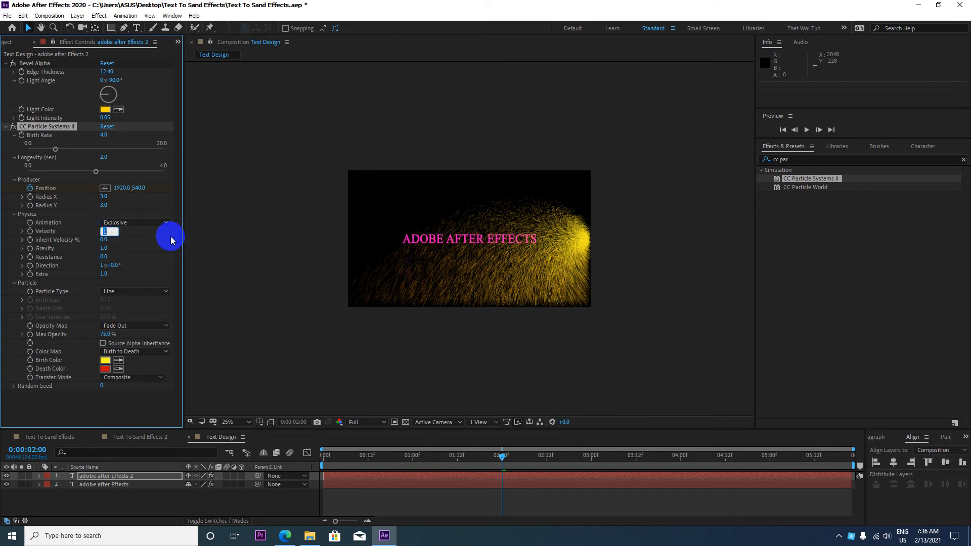
key("BackSpace")
type("0.5")
key("Return")
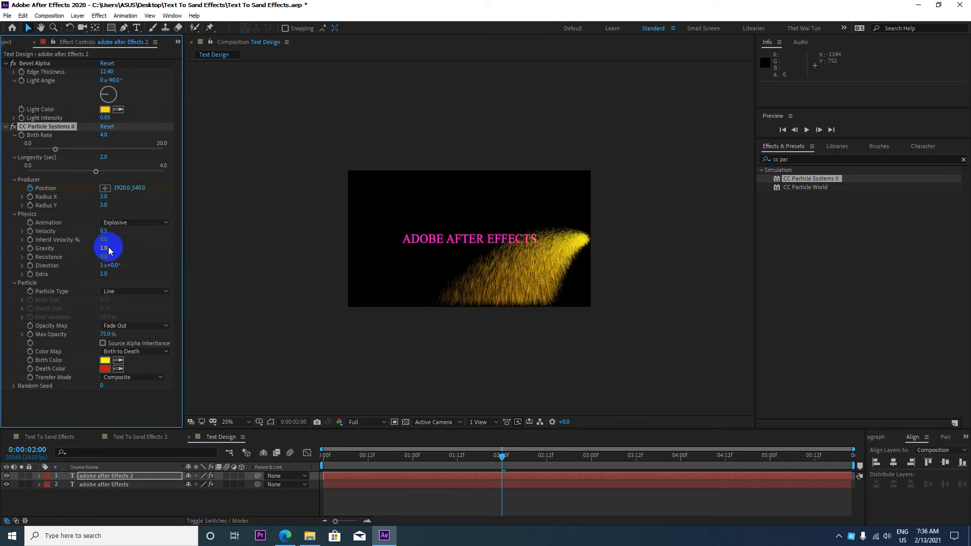
left_click(104, 240)
type("20")
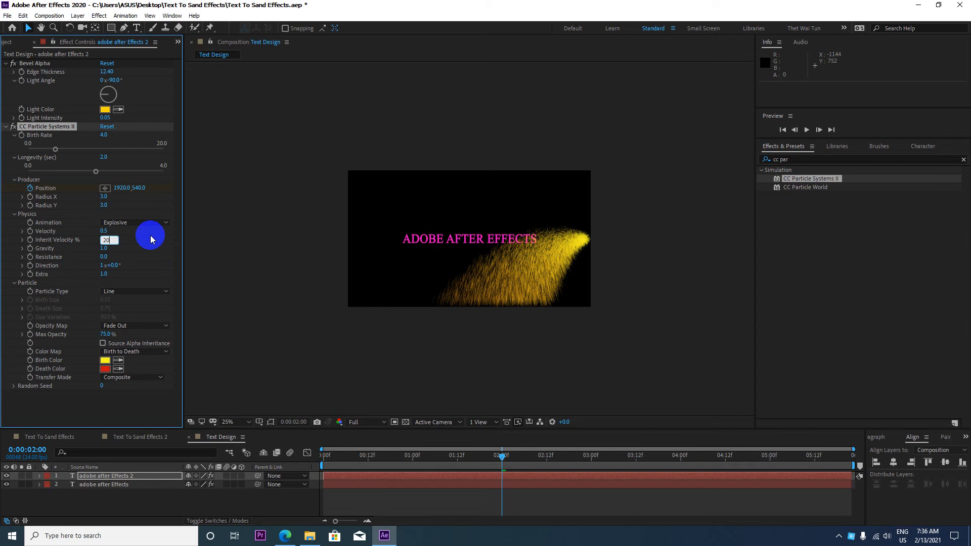
key("Return")
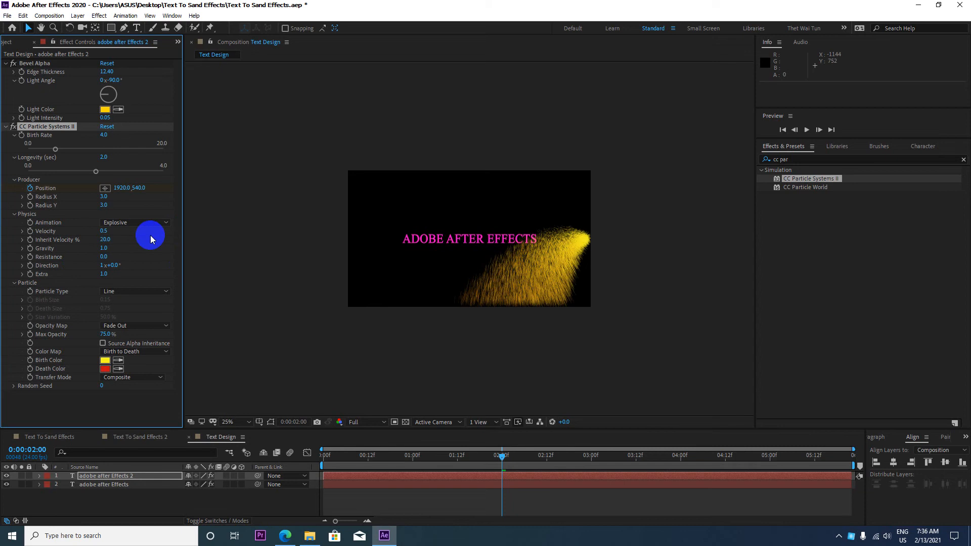
- Try Gravity values of -0.5 and 0.5 for CC Particle Systems II
left_click(104, 248)
type(".5-.5")
key("Return")
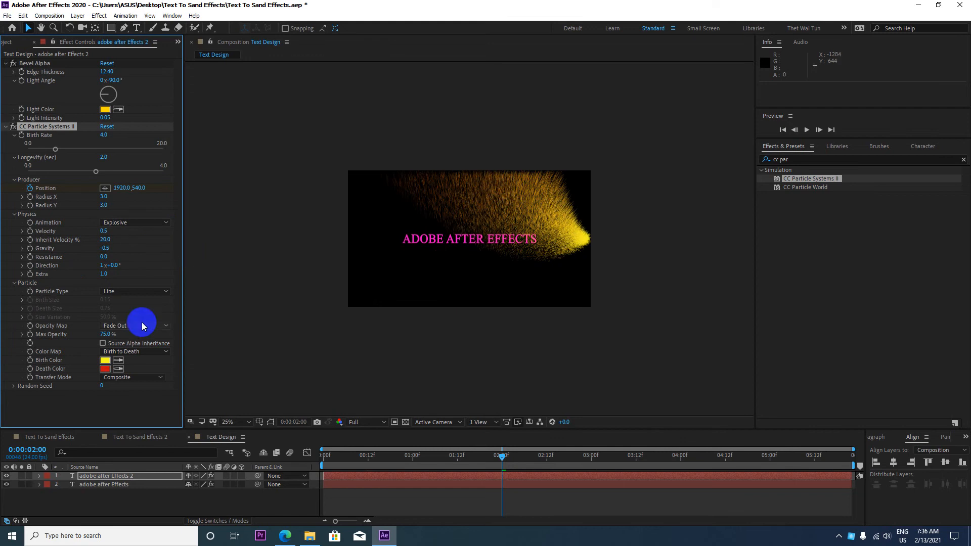
left_click(104, 248)
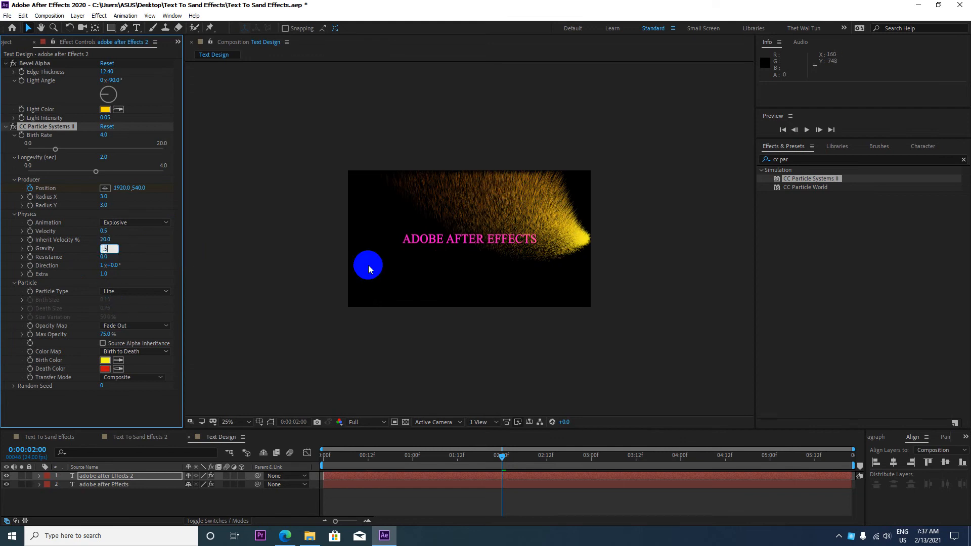
key("Return")
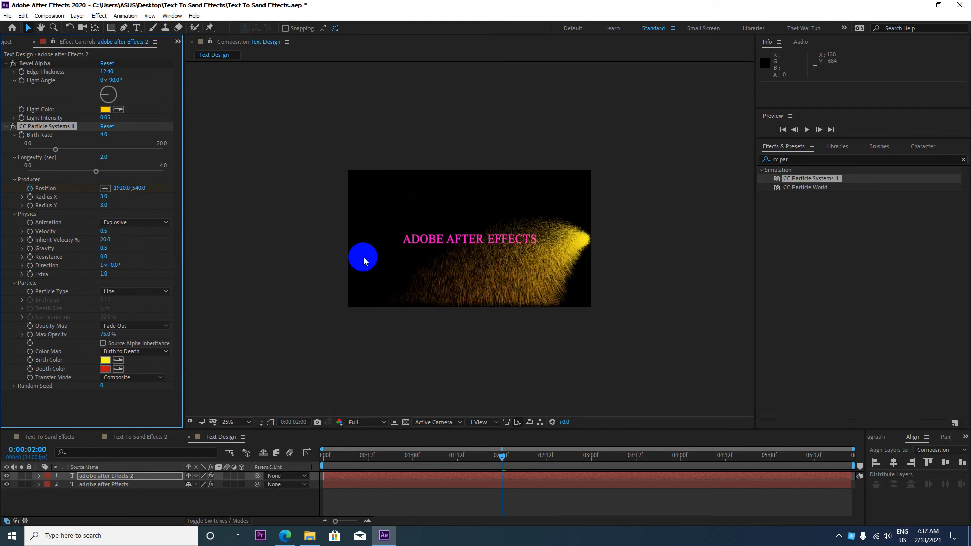
- Set the Gravity of CC Particle Systems II to 0.3 and its Resistance to 15
left_click(104, 248)
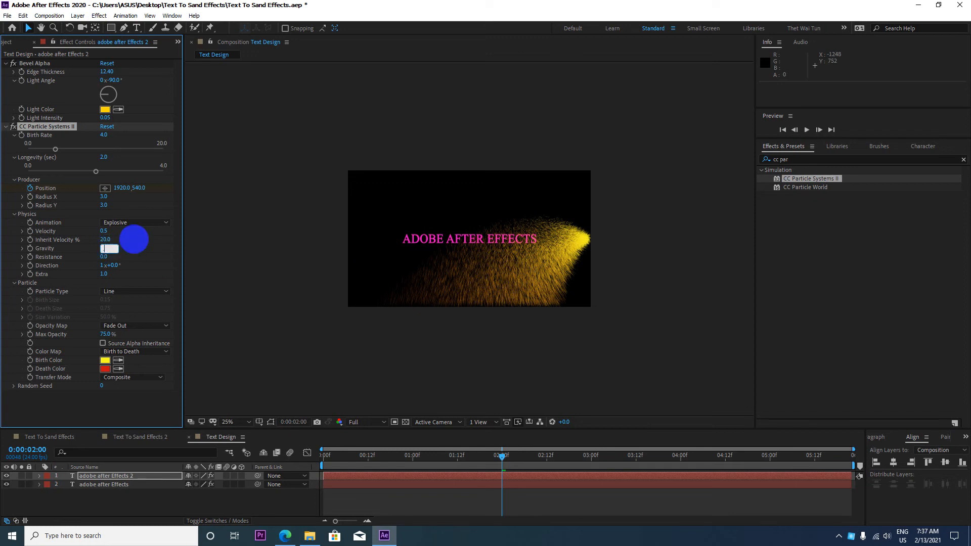
type(".3")
key("Return")
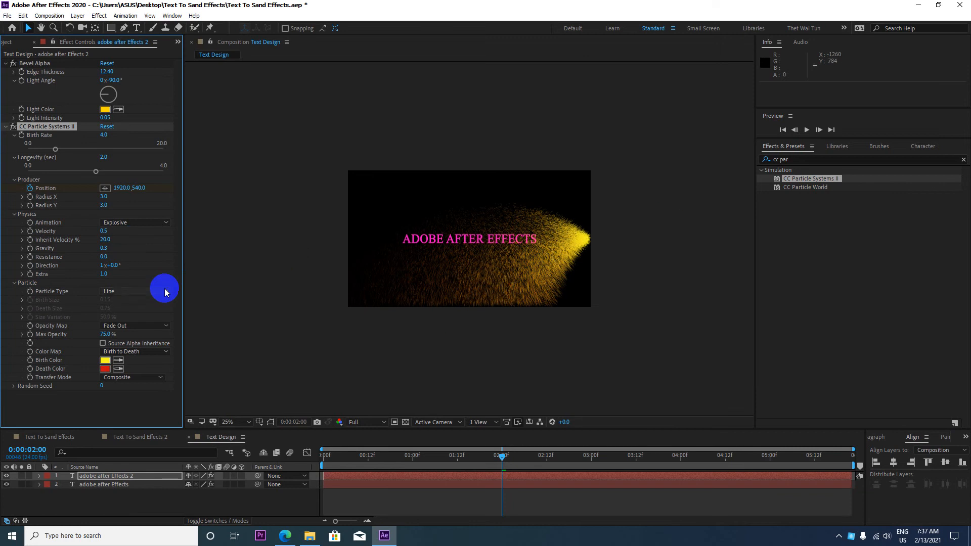
left_click(103, 257)
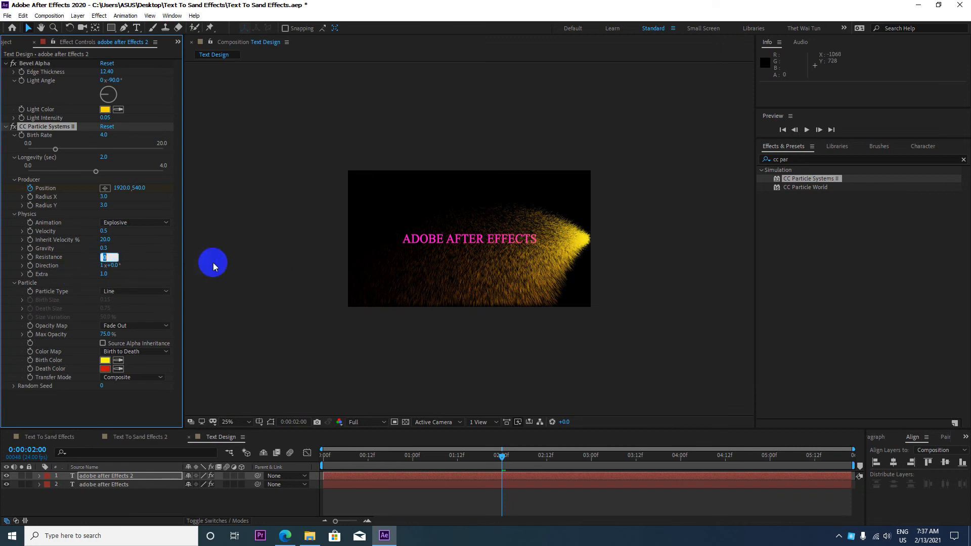
left_click(152, 260)
left_click_drag(108, 259, 160, 258)
left_click(107, 257)
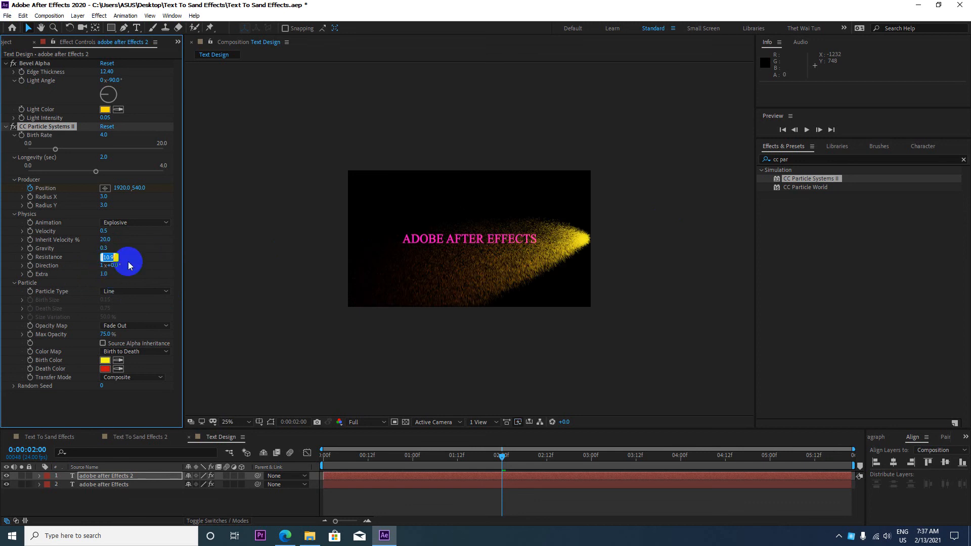
type("15")
key("Return")
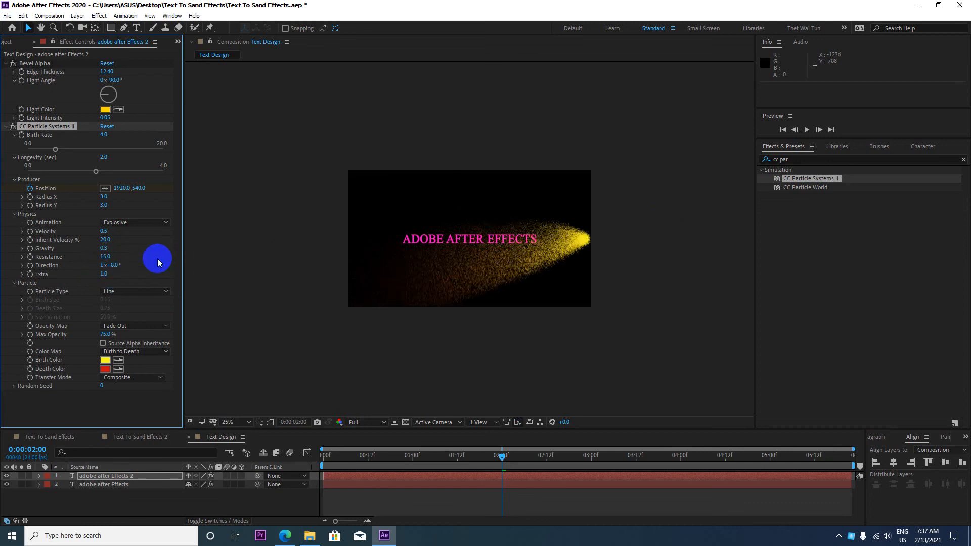
- Set the particle Direction in the Physics settings to -90°
left_click(101, 266)
key("Return")
type("-90")
key("Return")
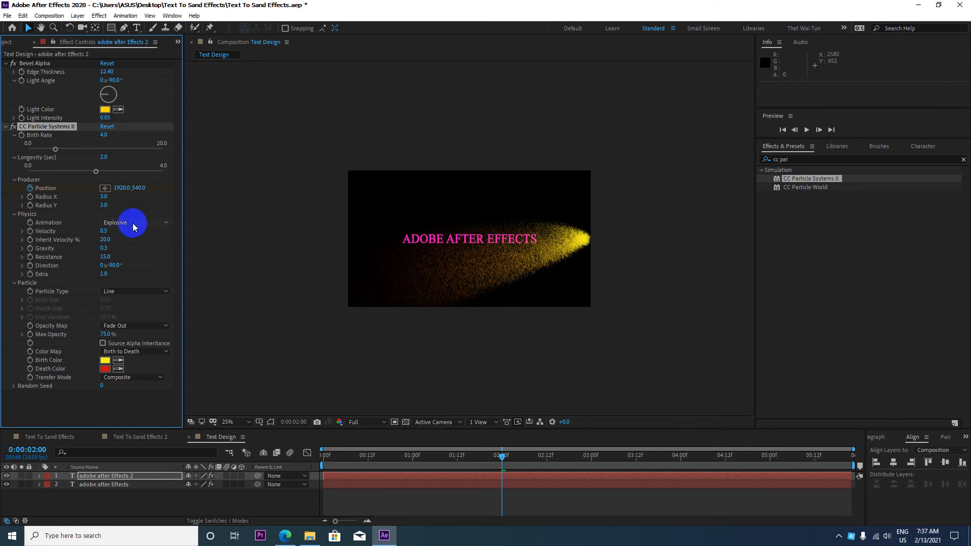
- Set the Physics Extra value to 2 and switch the Animation type to Fractal Explosive
left_click(104, 275)
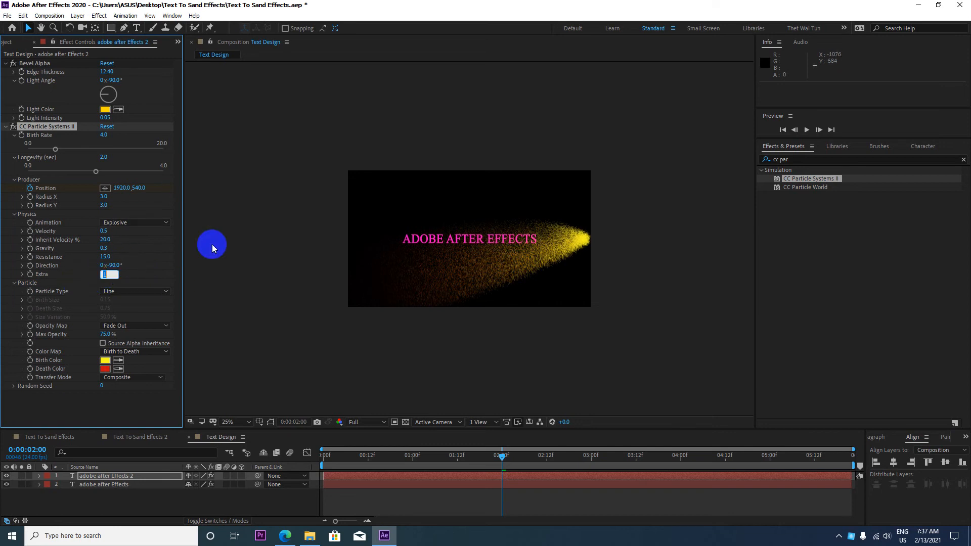
type("2")
key("Return")
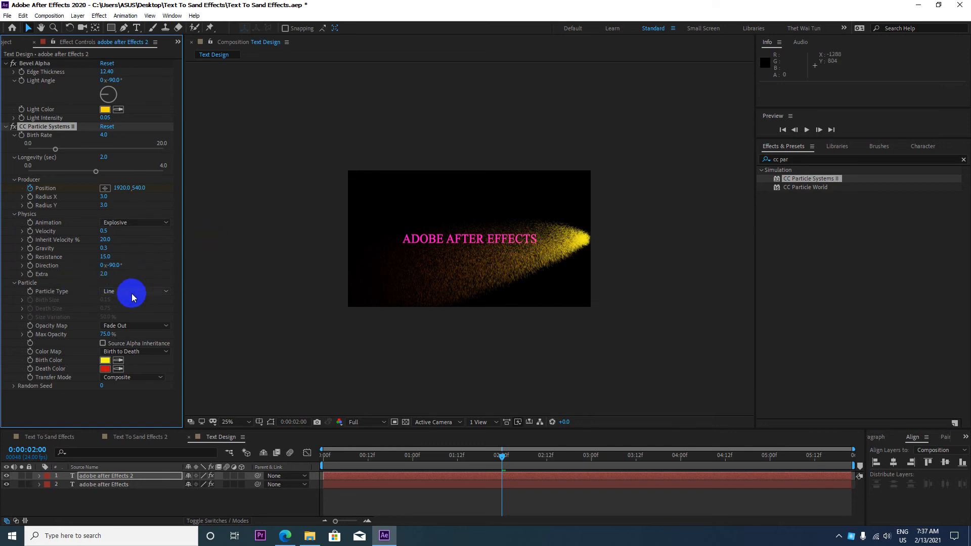
left_click(126, 223)
left_click(140, 246)
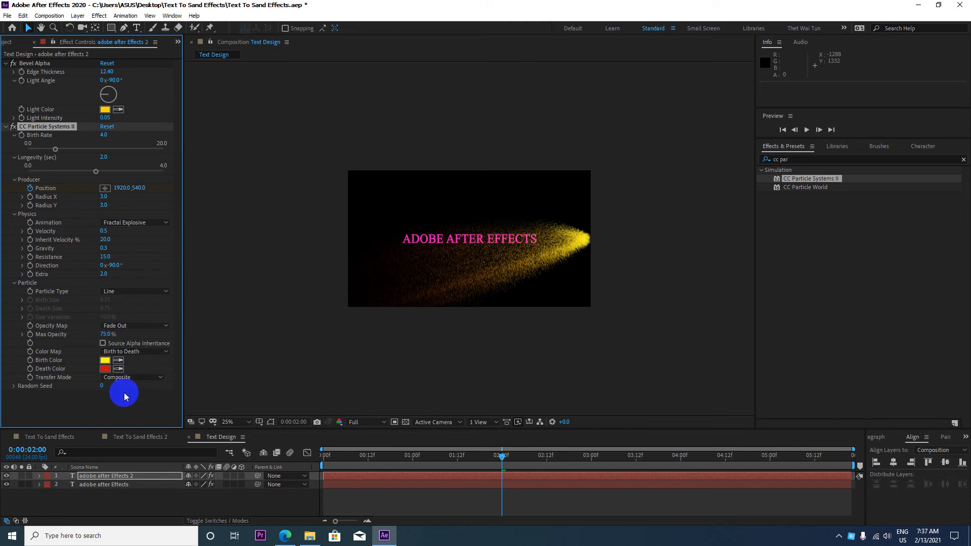
- Sample the title's magenta as the particles' Birth Color and set the Death Color to dark red 6E1818
scroll(494, 230, "up", 3)
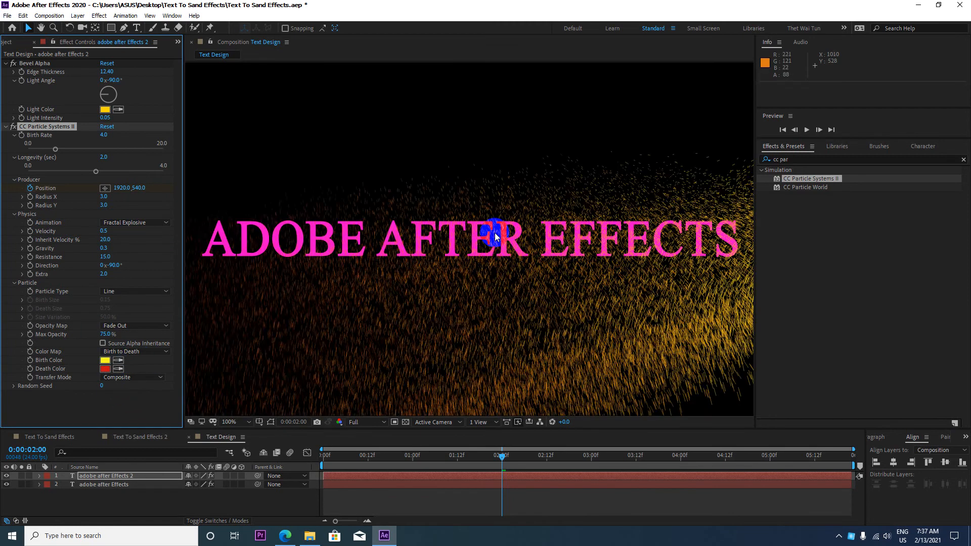
scroll(494, 233, "down", 1)
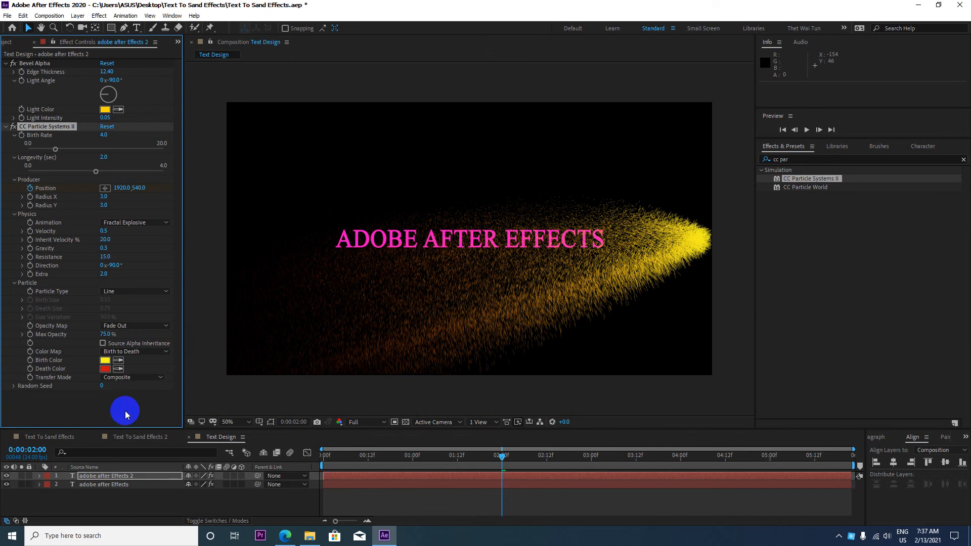
left_click(118, 361)
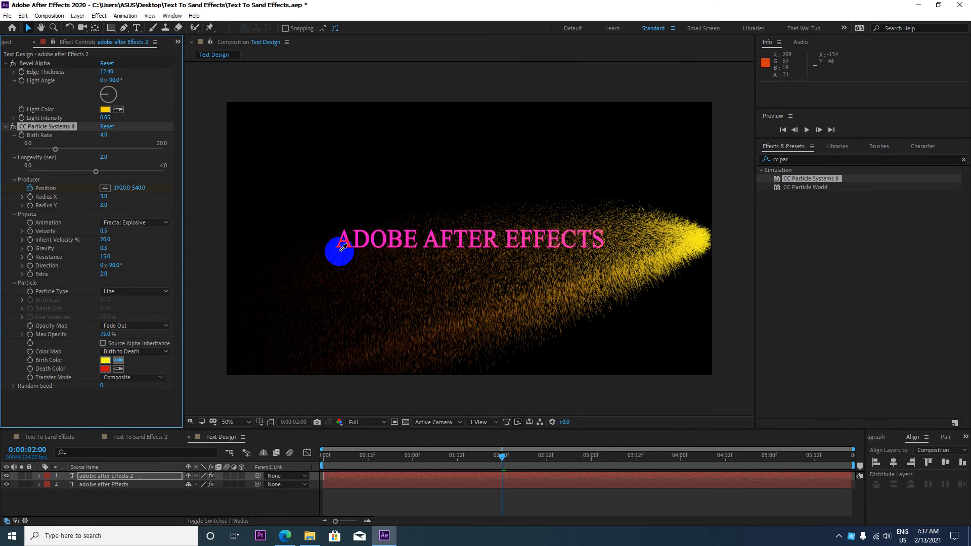
left_click(370, 235)
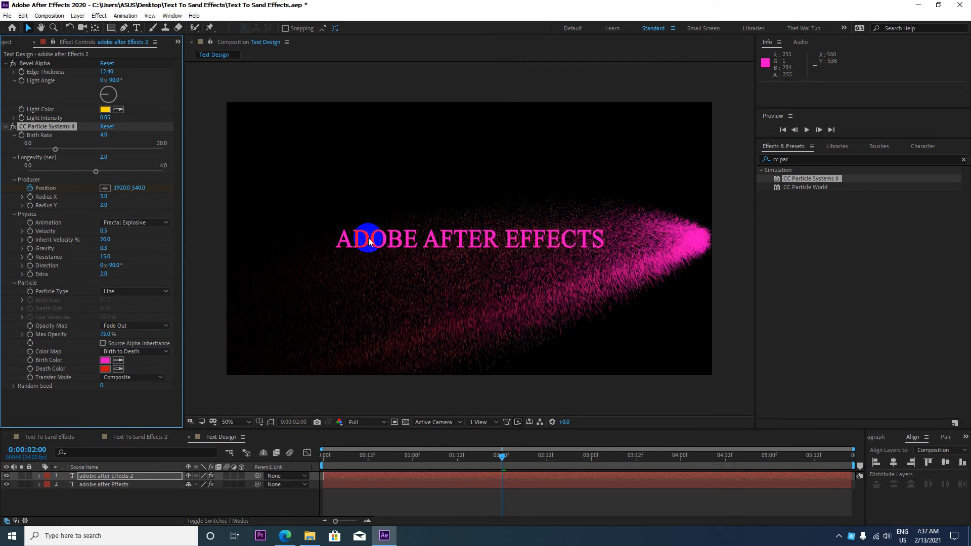
left_click(105, 369)
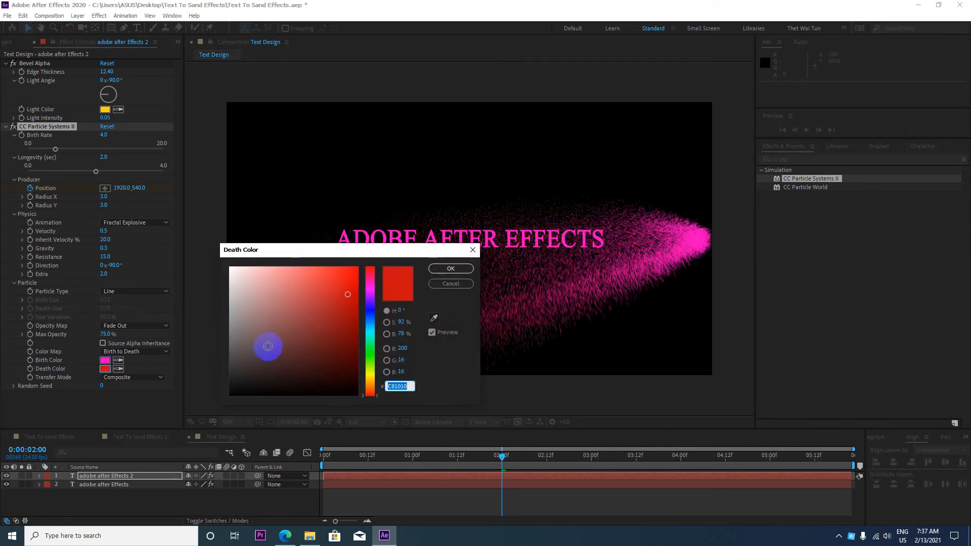
left_click(331, 340)
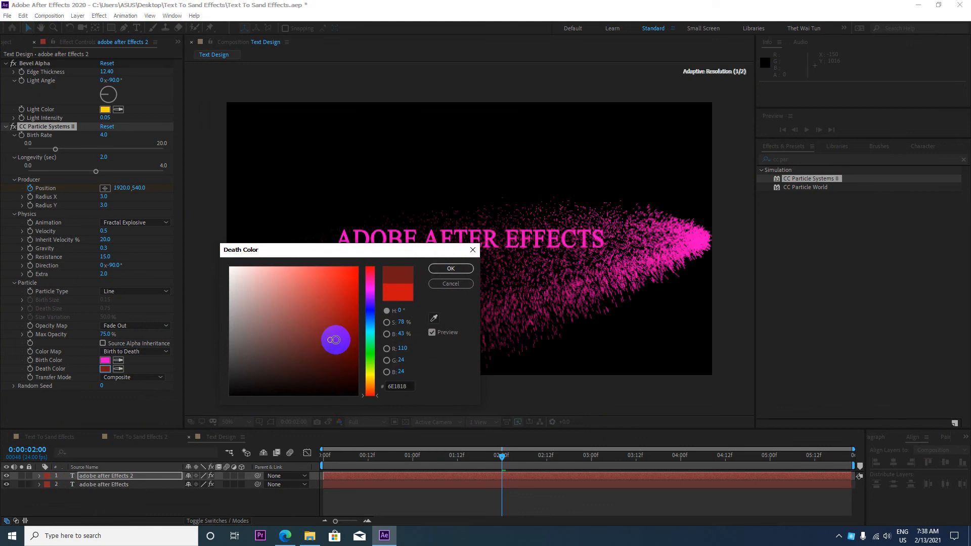
left_click(449, 269)
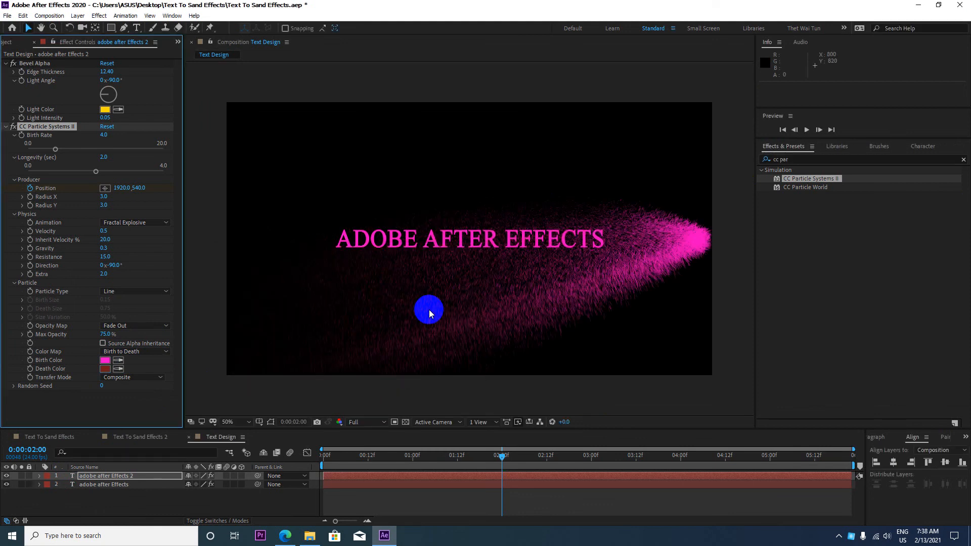
- Preview the particle animation from the start of the composition and move to 0:00:01:12
key("Home")
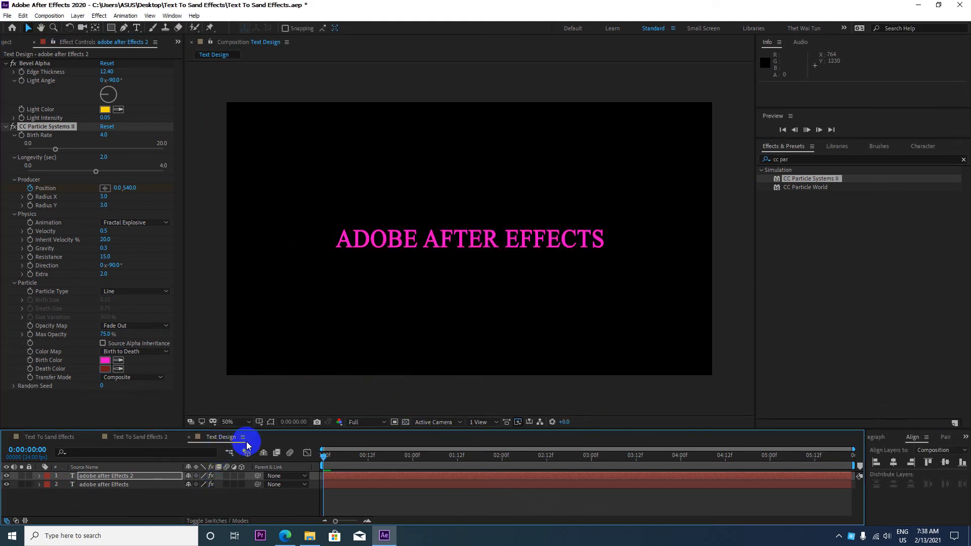
key("space")
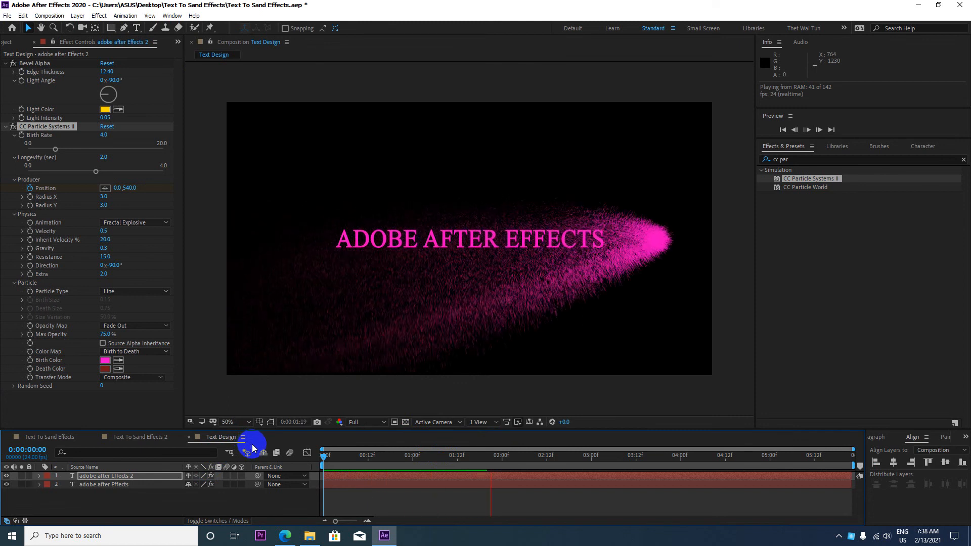
left_click_drag(322, 453, 457, 455)
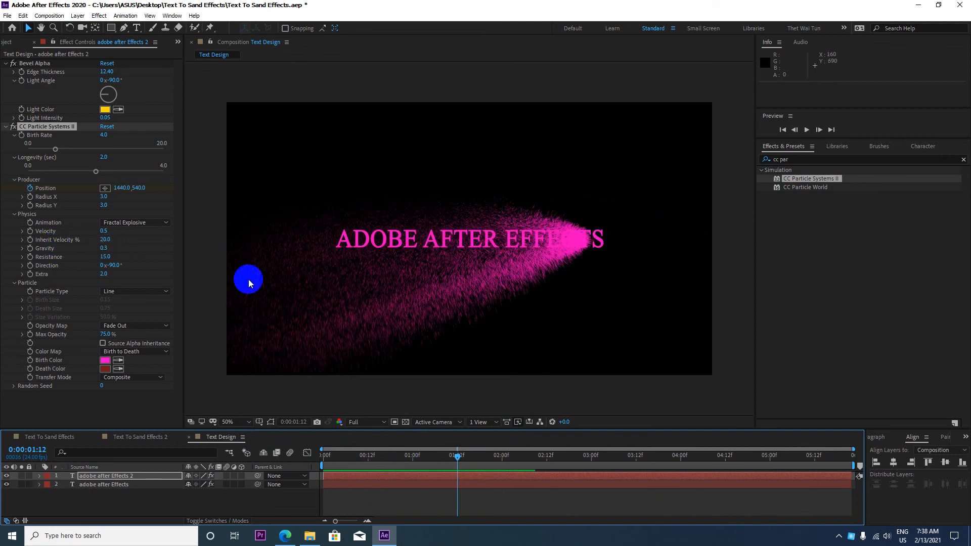
- Try a Gravity of 0.5, settle on 0.2, and set the Birth Rate to 3
left_click(104, 248)
type(".5")
key("Return")
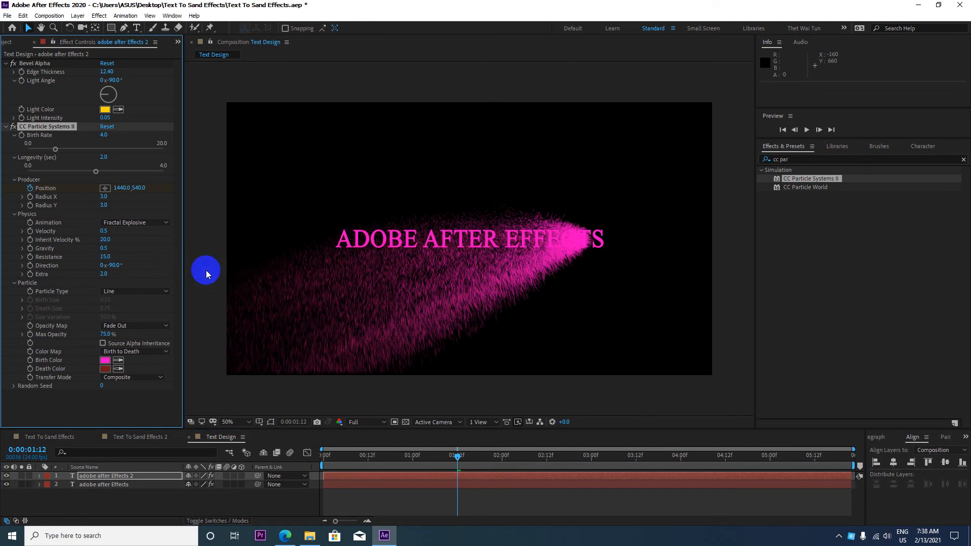
mouse_move(101, 248)
left_mouse_down()
mouse_move(85, 254)
mouse_move(95, 252)
left_mouse_up()
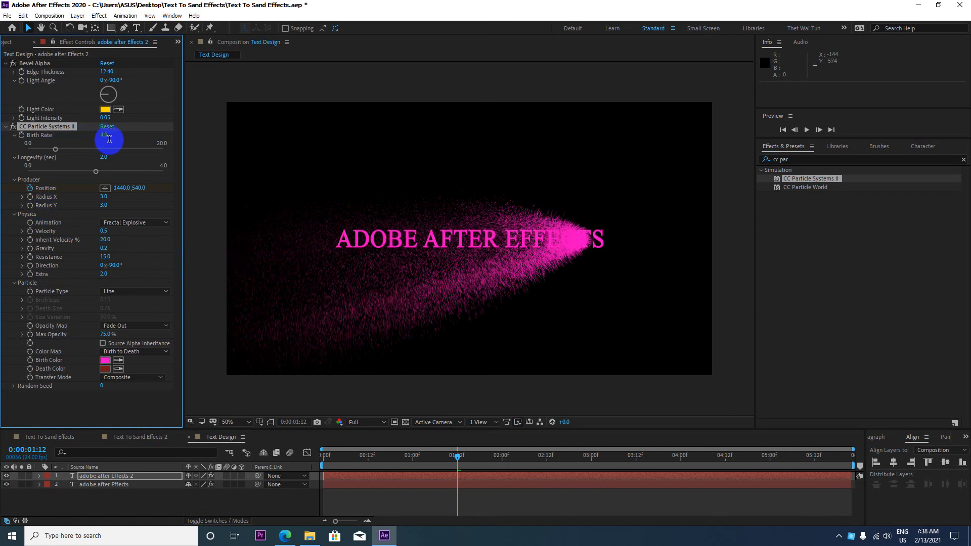
type("3")
key("Return")
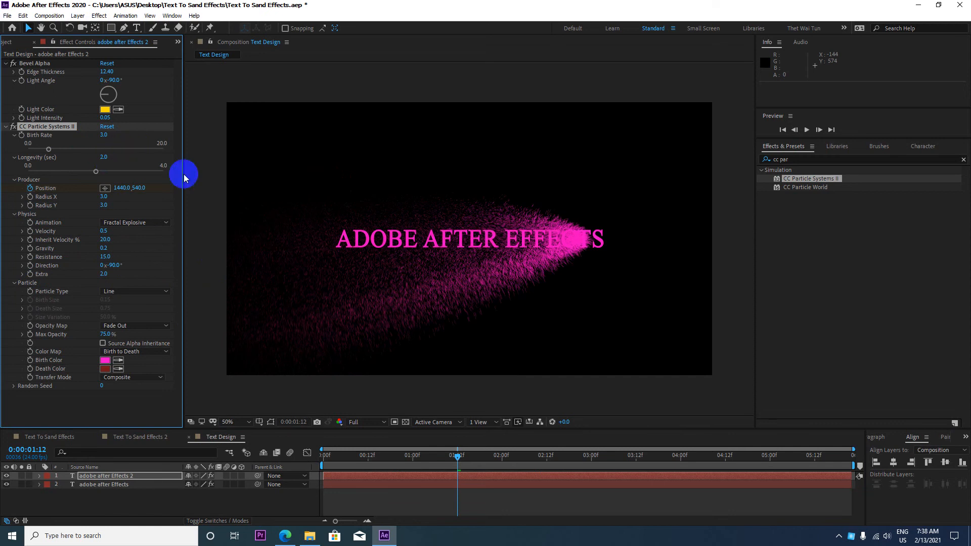
- Try a Longevity of 10 seconds for the particles
mouse_move(103, 156)
left_mouse_down()
mouse_move(138, 167)
mouse_move(96, 162)
left_mouse_up()
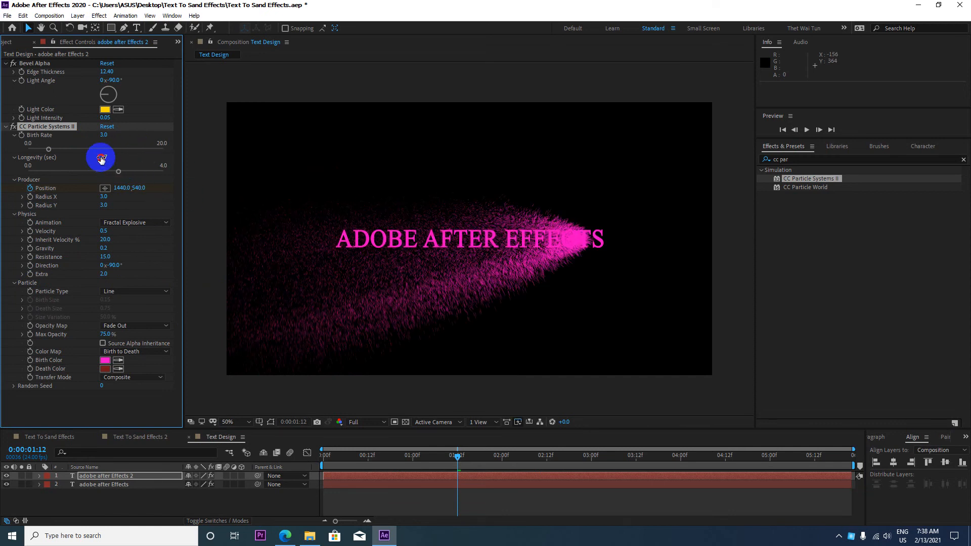
left_click(102, 158)
left_click(103, 158)
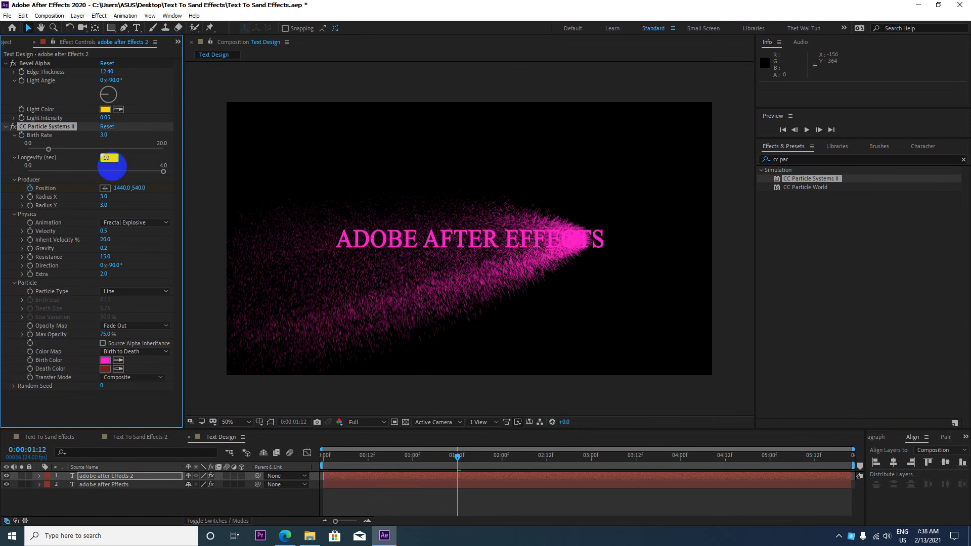
key("Return")
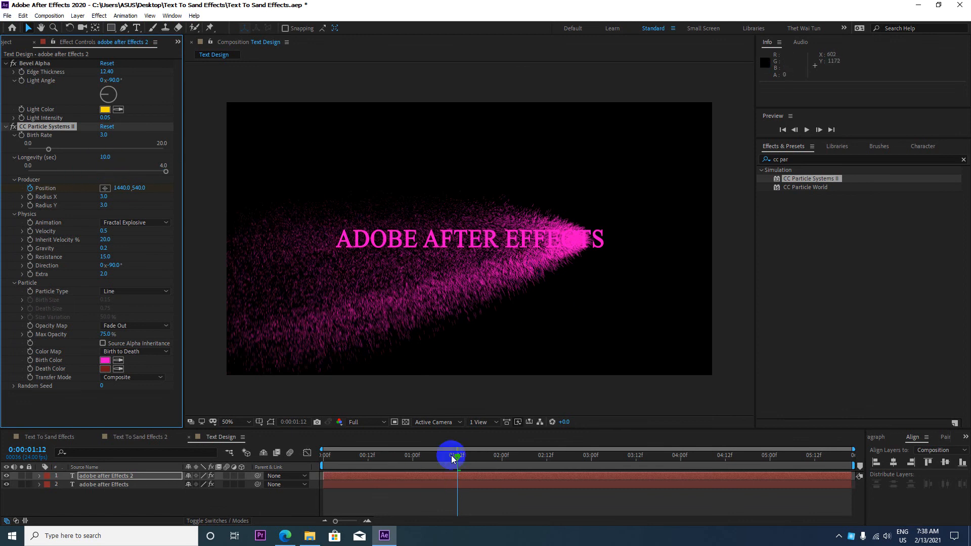
- Play the particle animation from the start of the composition and move back to 0:00:01:13
left_click_drag(451, 455, 278, 458)
key("space")
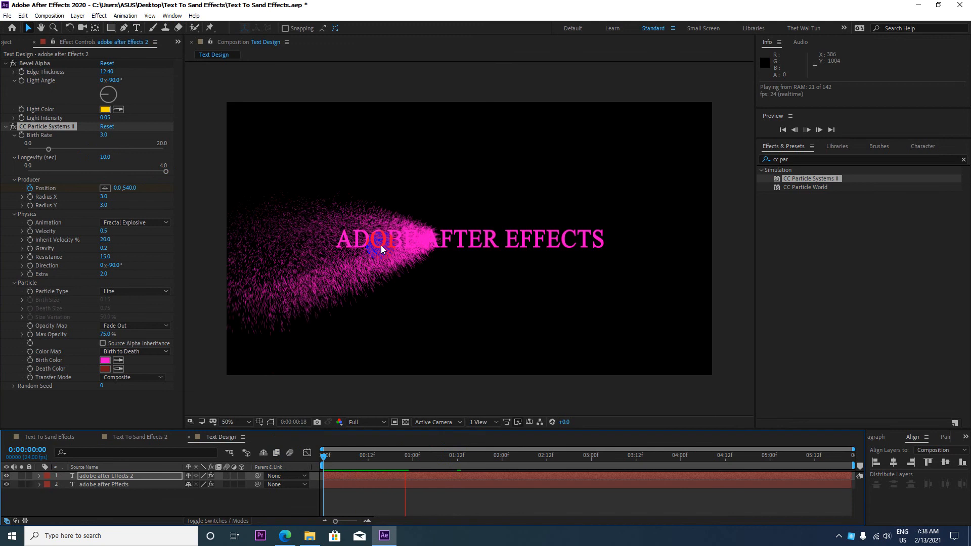
key("space")
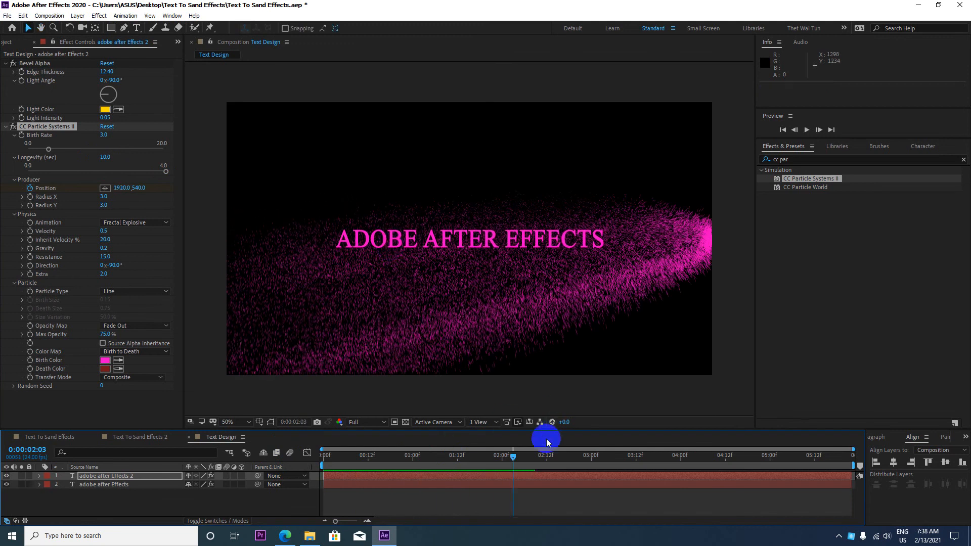
left_click_drag(514, 455, 461, 471)
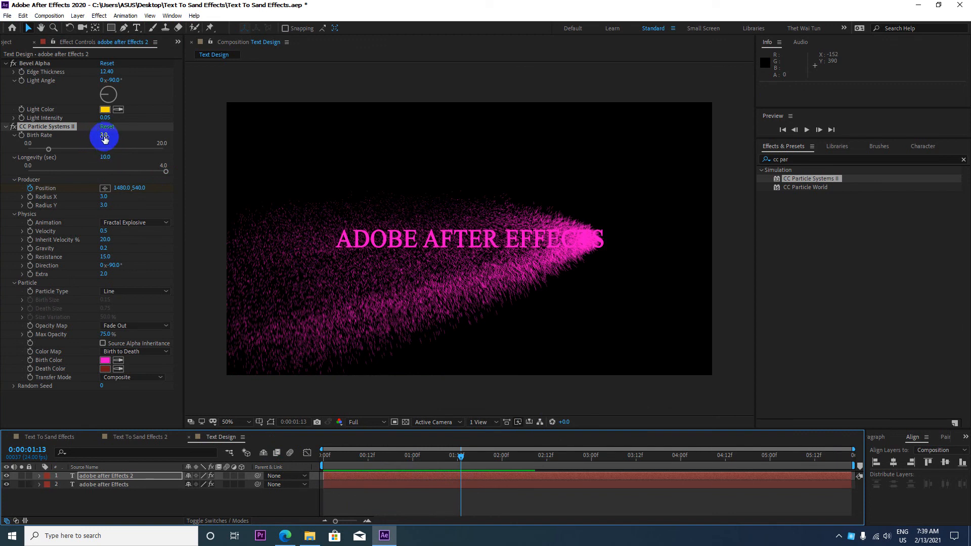
- Set the Longevity of CC Particle Systems II to 5 seconds
left_click(103, 158)
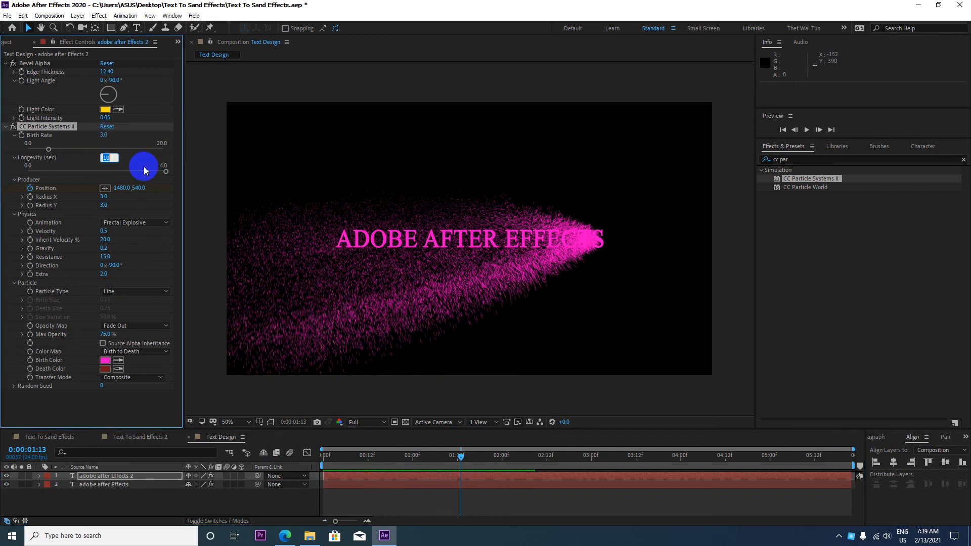
type("5")
key("Return")
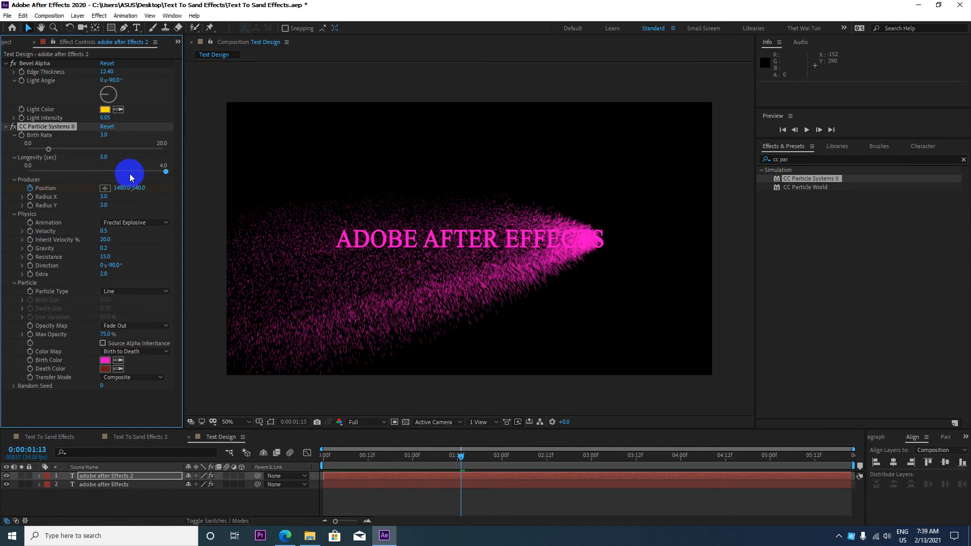
- With the composition at 0:00:01:14, set the Producer's Radius X to 0
left_click_drag(379, 455, 465, 463)
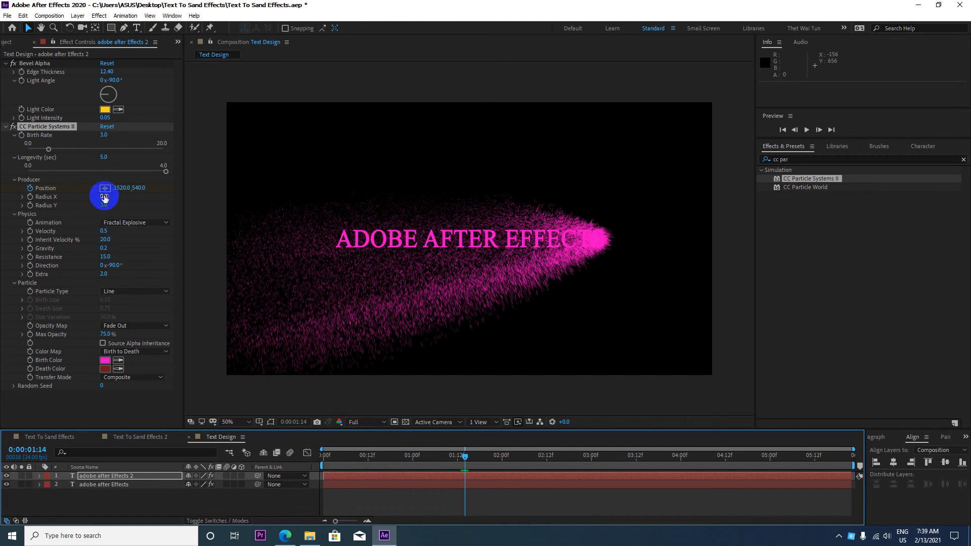
left_click_drag(105, 198, 117, 200)
left_click_drag(110, 201, 104, 200)
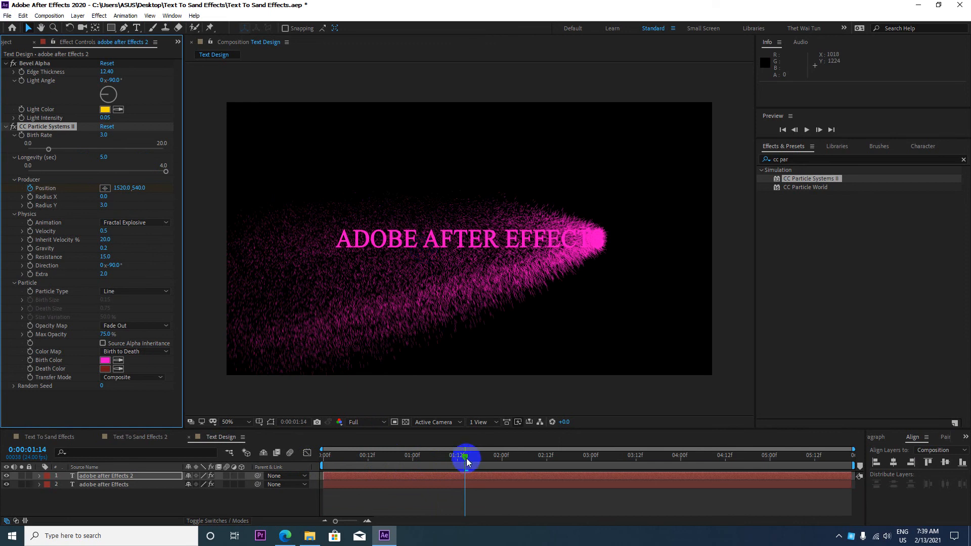
- Play the particle animation from the start of the composition and stop at 0:00:01:19
left_click_drag(464, 458, 310, 461)
key("space")
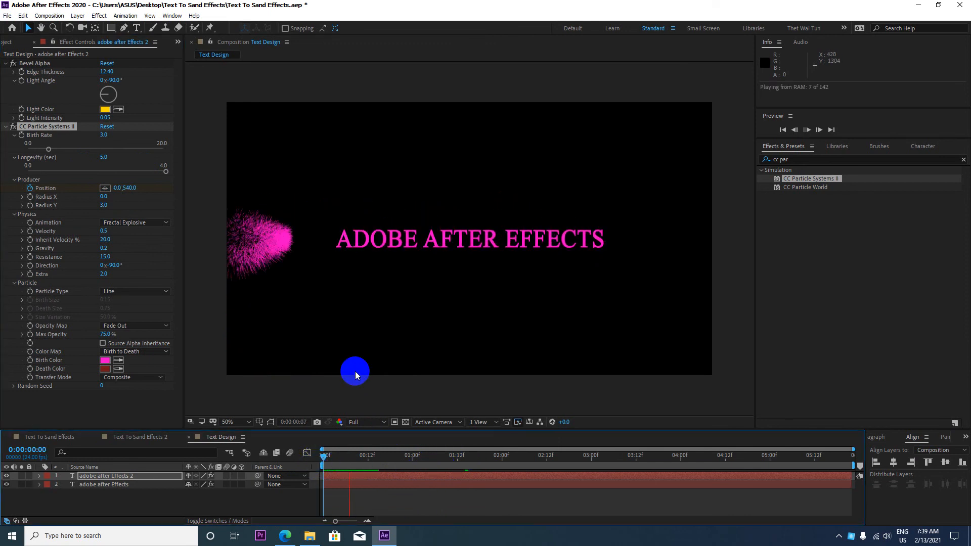
key("space")
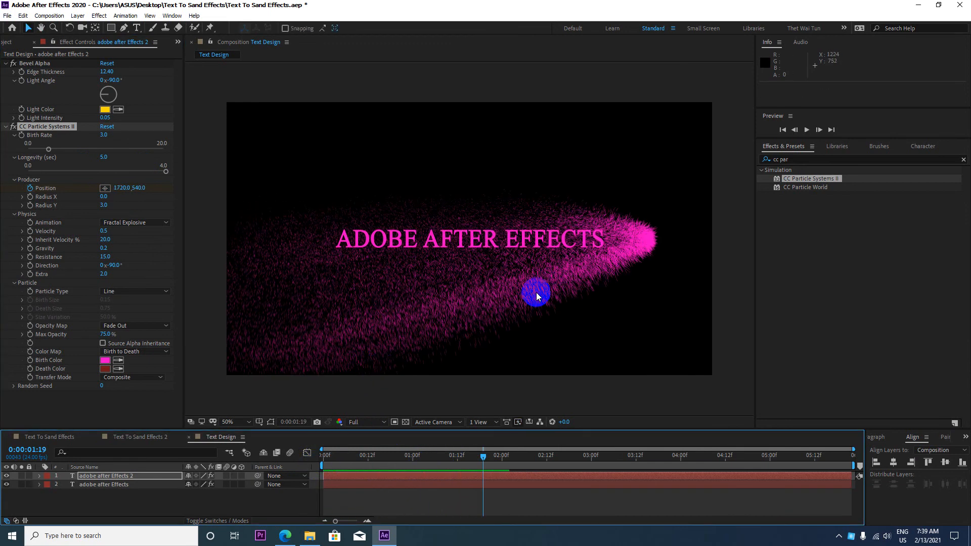
- Set the Producer's Radius X to 5 and check the particles at 0:00:01:20
mouse_move(105, 200)
left_mouse_down()
mouse_move(124, 198)
mouse_move(100, 196)
left_mouse_up()
left_click(107, 198)
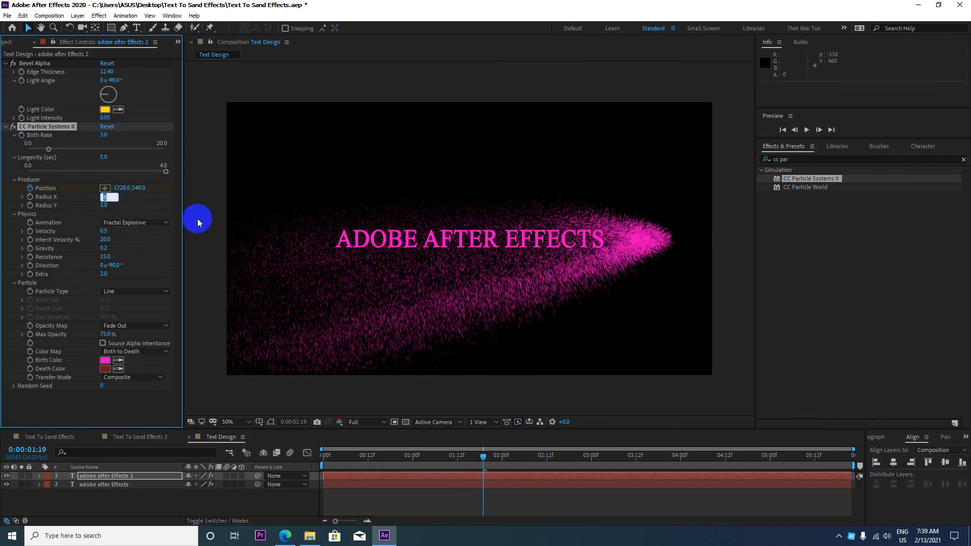
type("5")
key("Return")
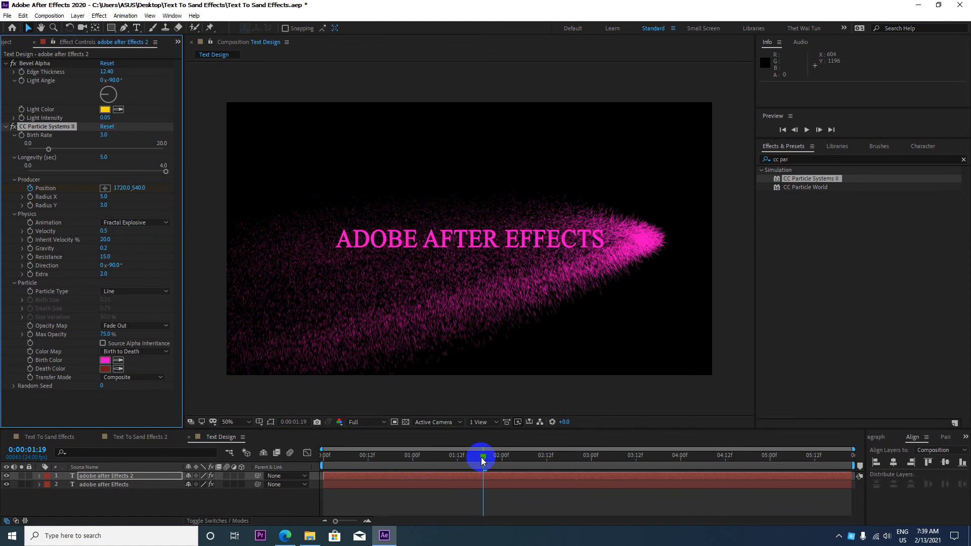
mouse_move(481, 457)
left_mouse_down()
mouse_move(347, 453)
mouse_move(485, 441)
left_mouse_up()
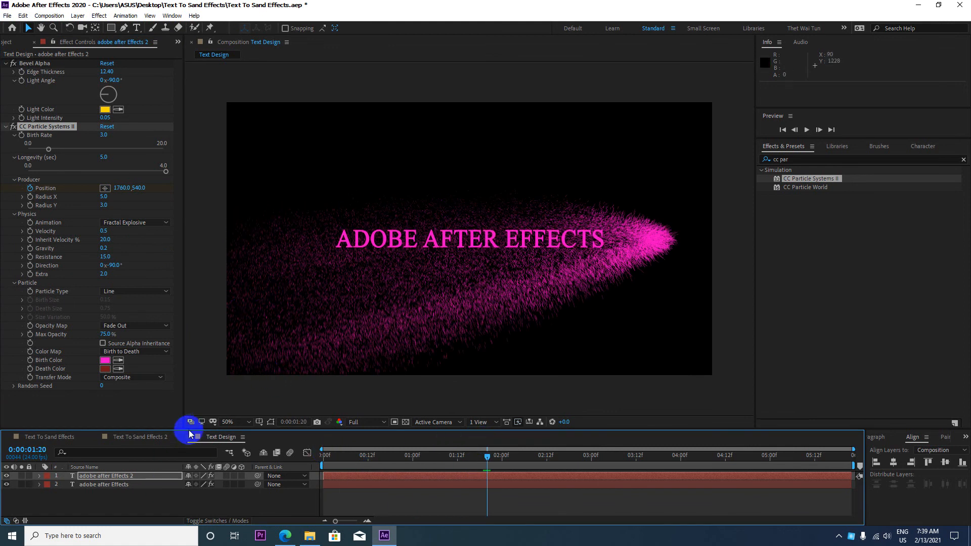
- Collapse the CC Particle Systems II settings and enlarge the timeline area
left_click_drag(189, 433, 189, 392)
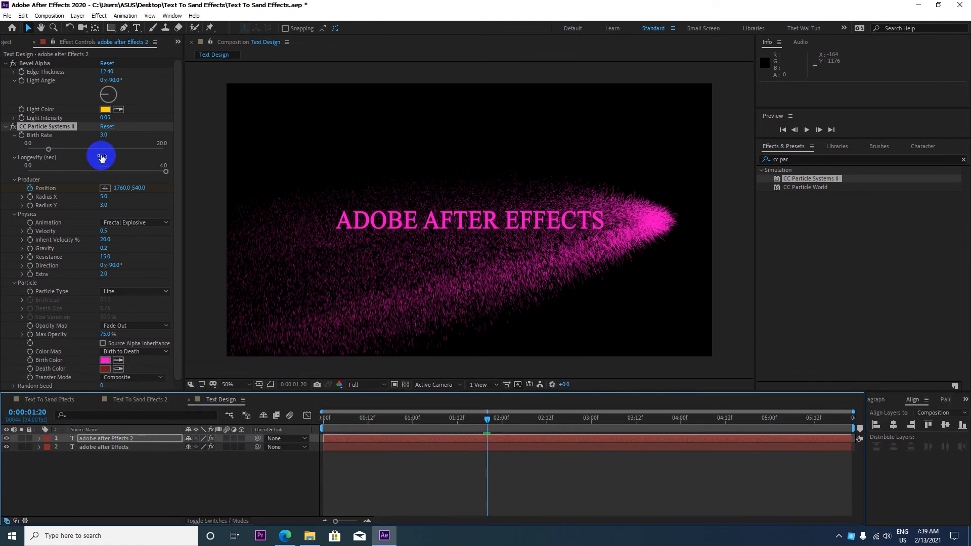
left_click(6, 127)
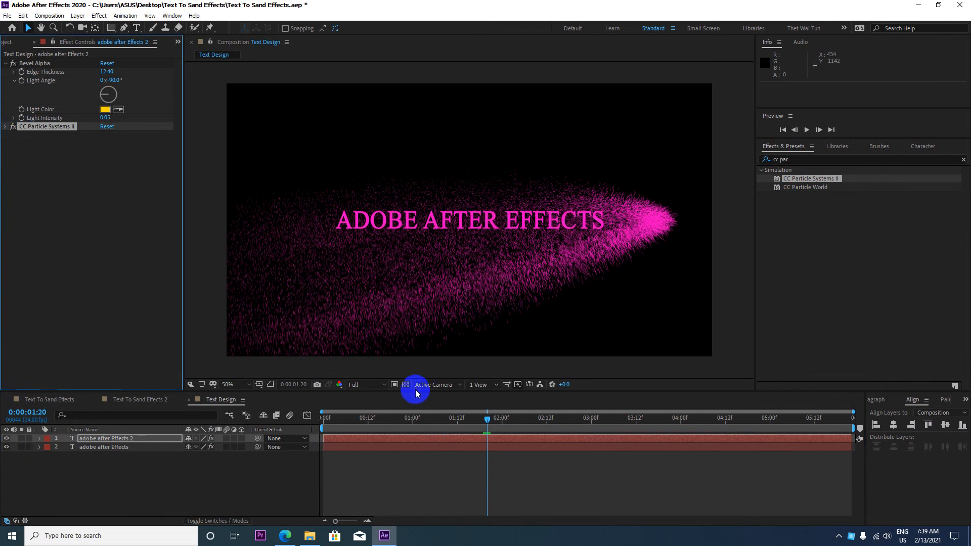
left_click_drag(416, 393, 403, 347)
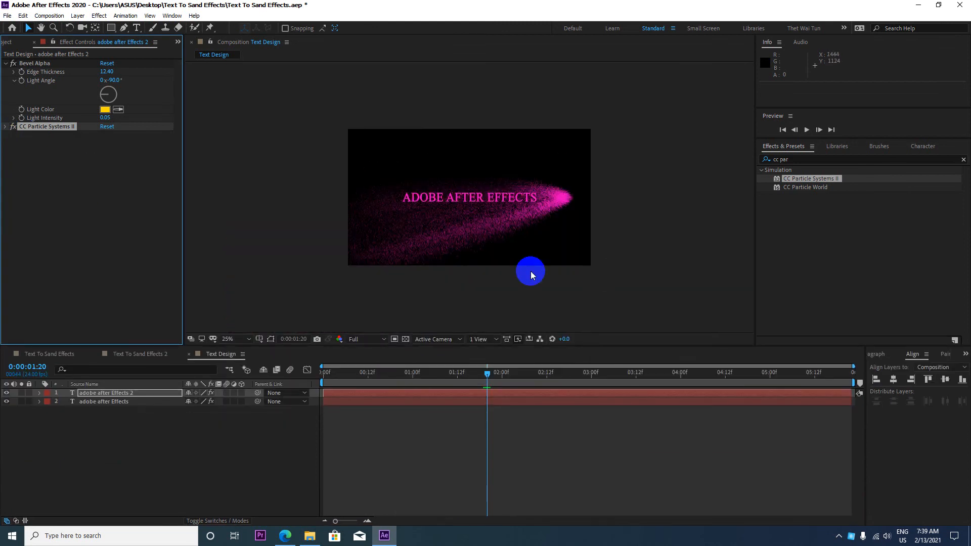
- Find the Linear Wipe animation preset and apply it to the original "adobe after Effects" text layer
left_click_drag(805, 159, 592, 139)
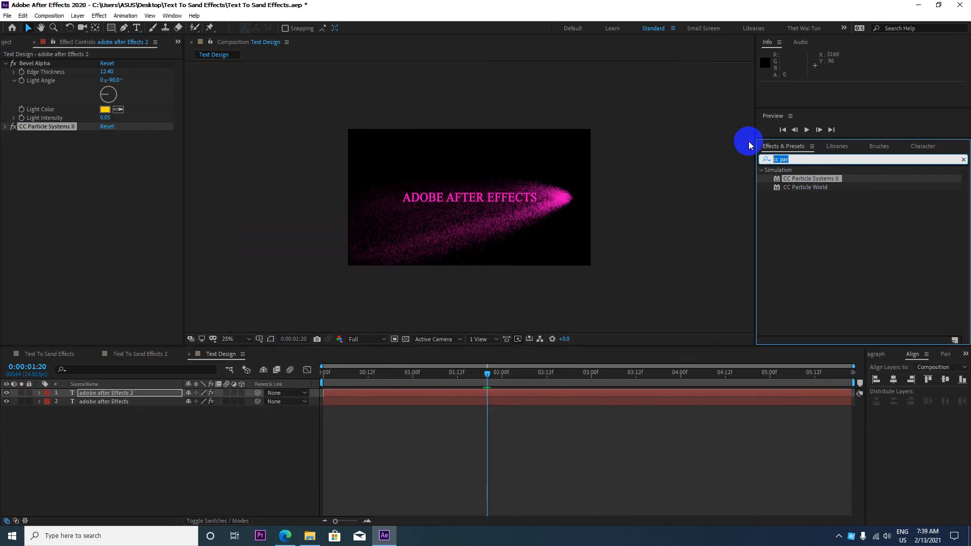
type("li")
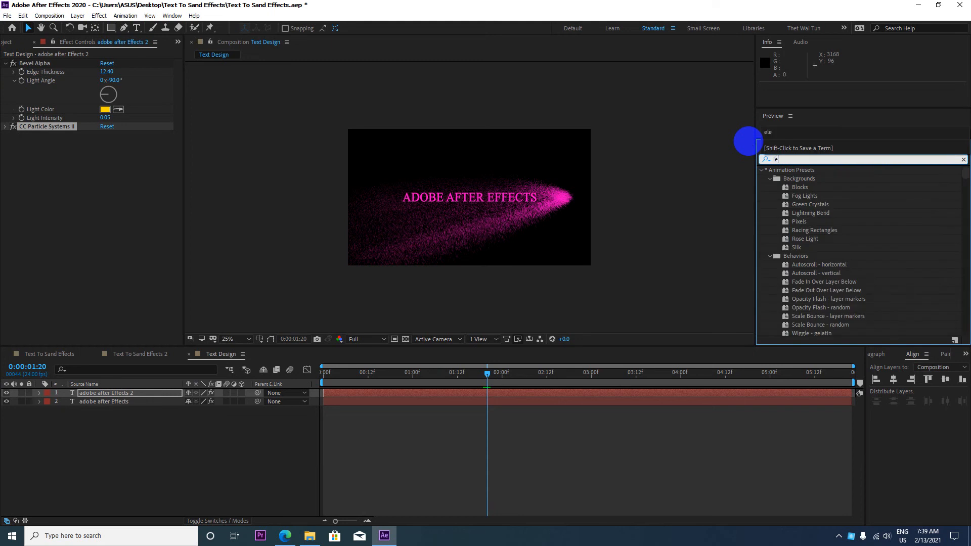
type("nea")
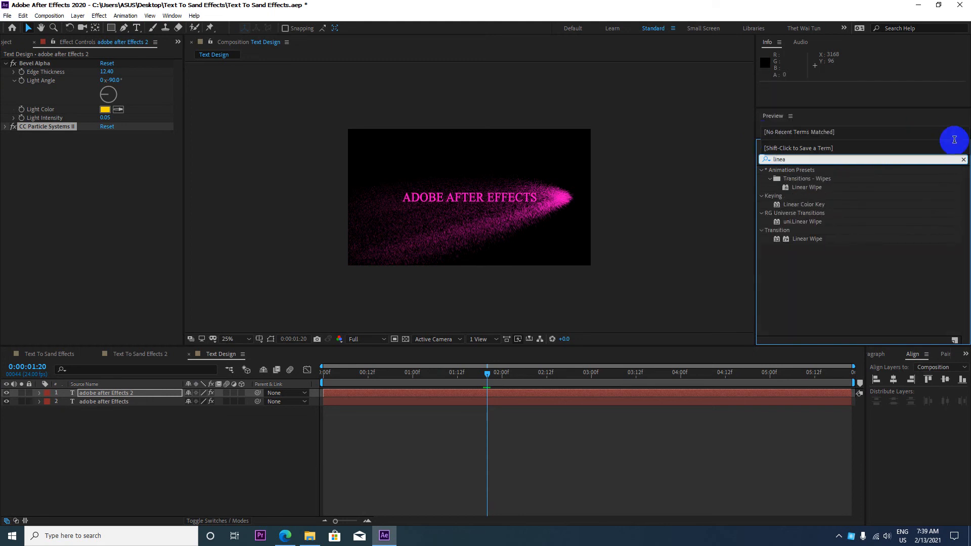
left_click(810, 188)
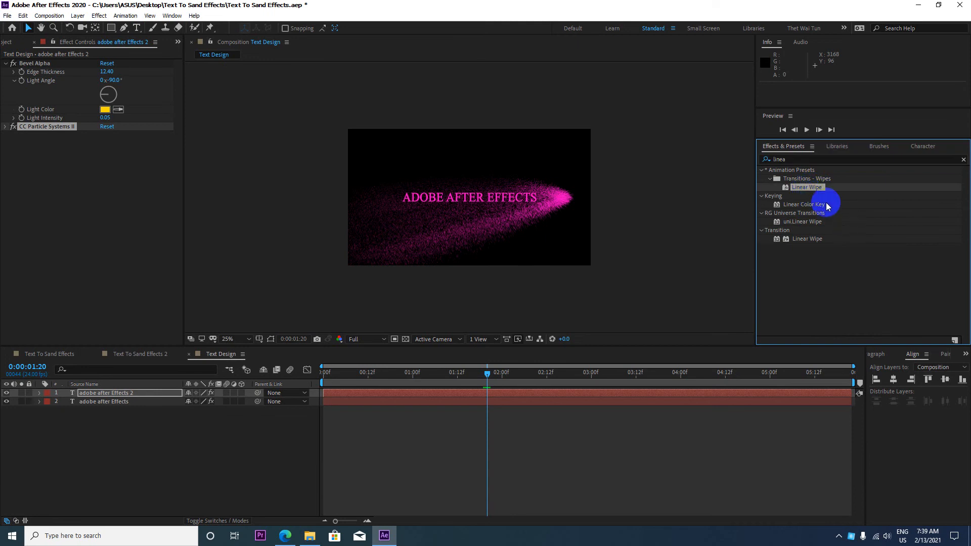
left_click_drag(815, 190, 116, 402)
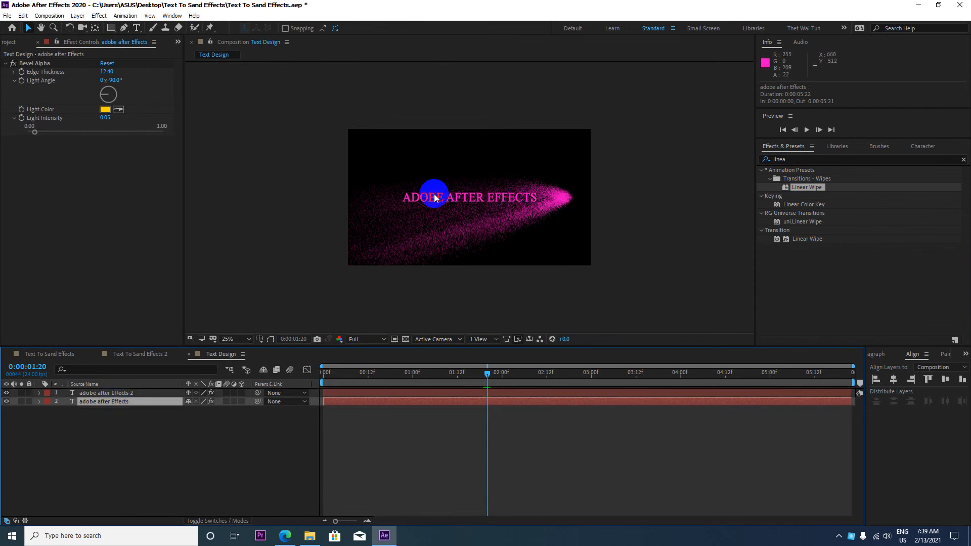
left_click_drag(806, 188, 105, 403)
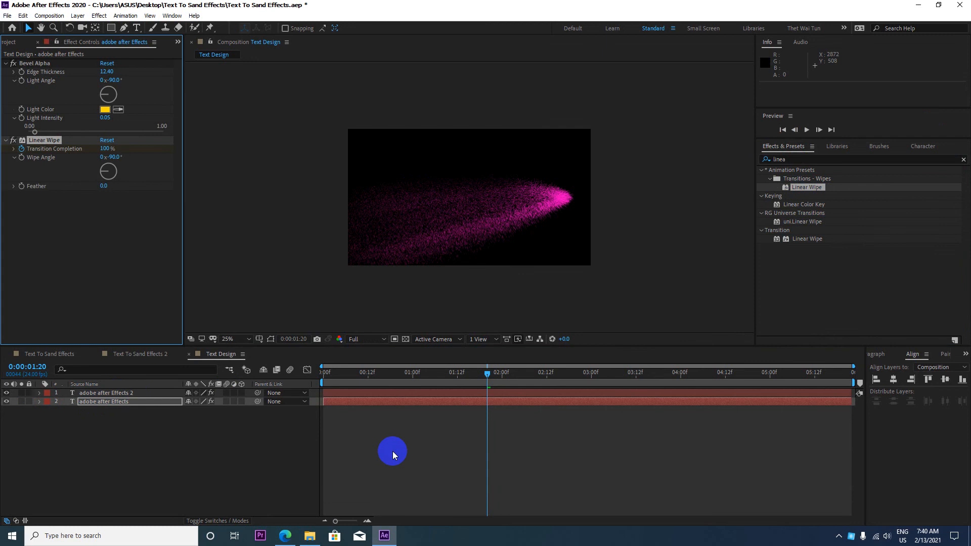
- Play the finished Text To Sand Effects 2 and Text To Sand Effects compositions to examine how their text dissolves
left_click_drag(487, 376, 244, 395)
left_click(44, 353)
left_click(132, 354)
left_click(370, 373)
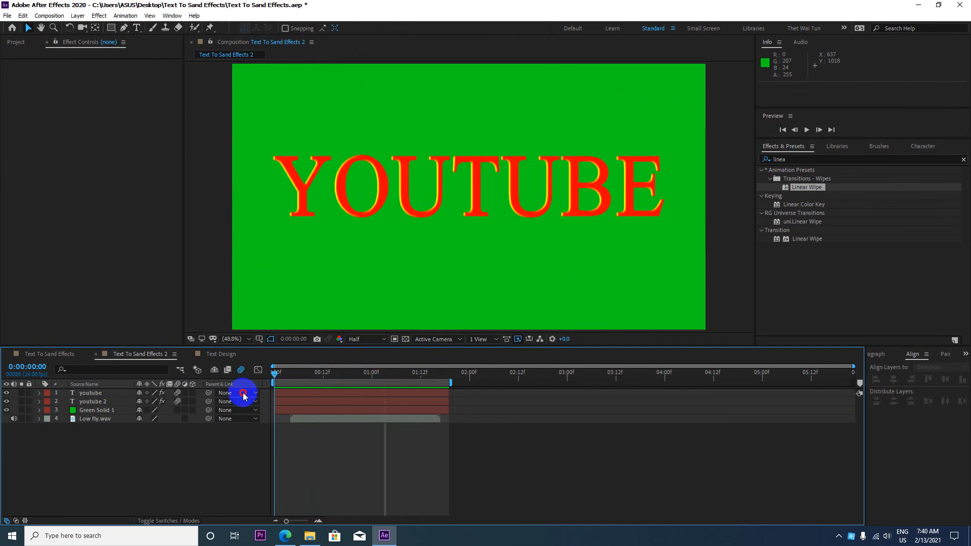
key("space")
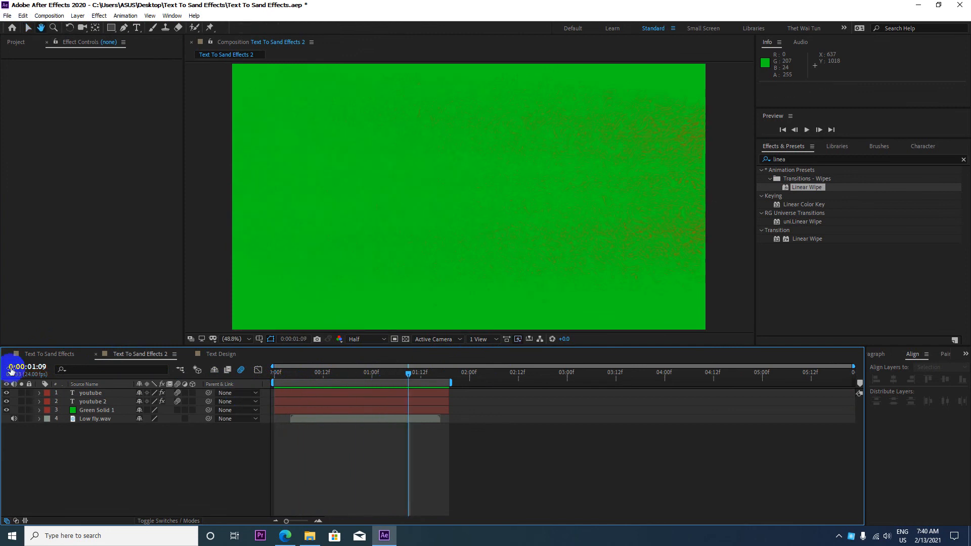
left_click(30, 354)
key("space")
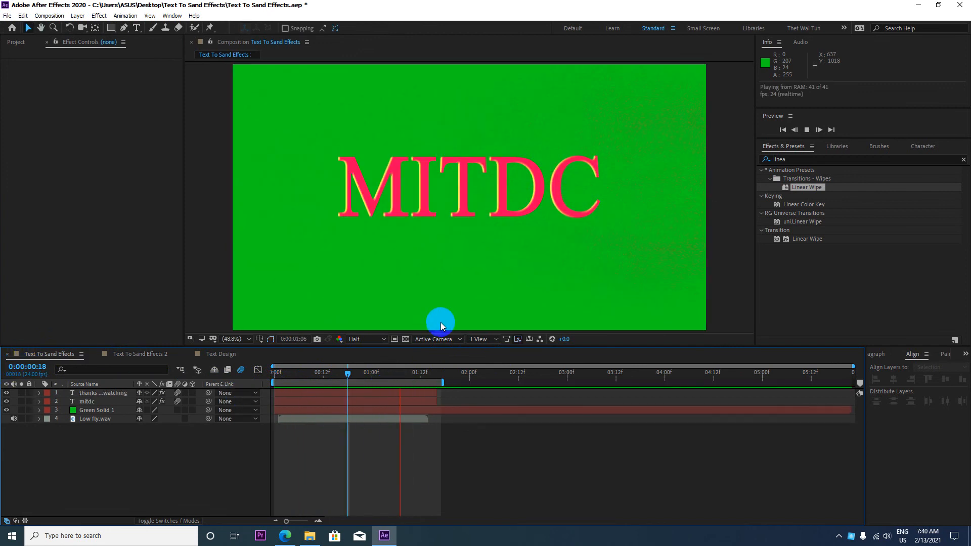
key("space")
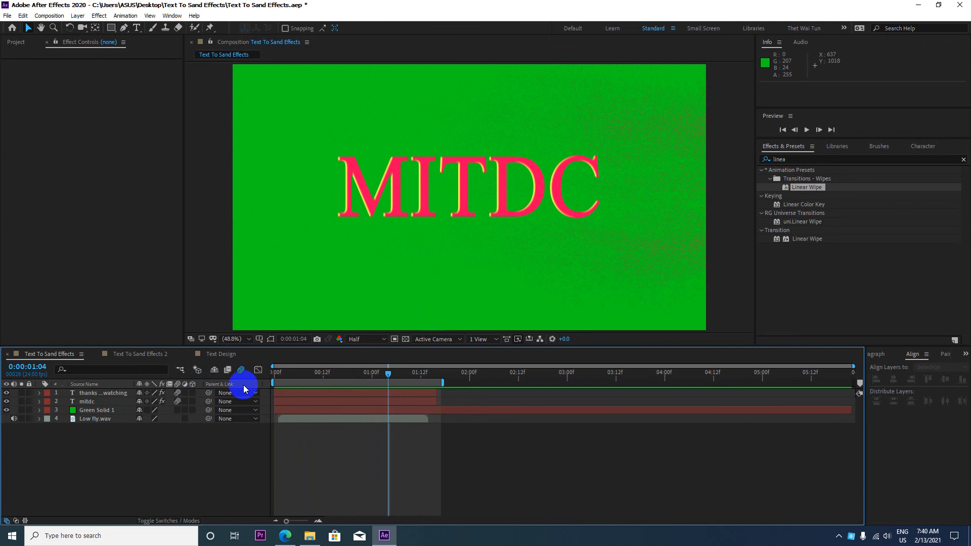
- Return to the Text Design composition, play the wipe from the start and inspect the particles closely at 0:00:01:00
left_click(217, 354)
left_click_drag(401, 377, 306, 377)
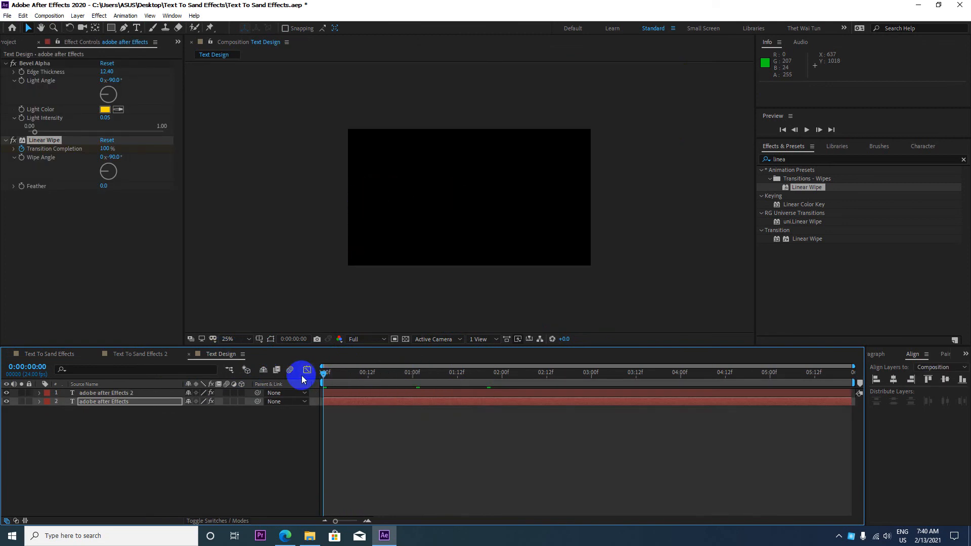
key("space")
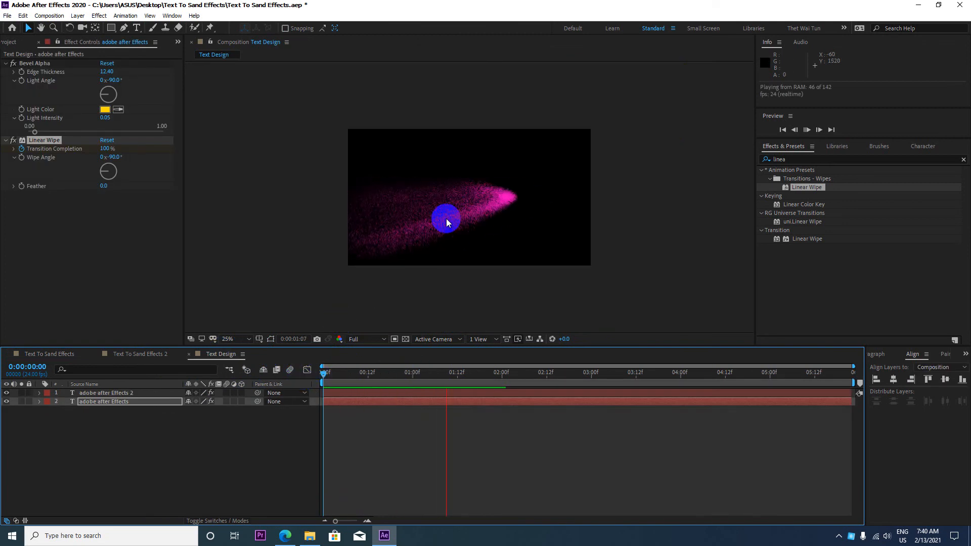
key("space")
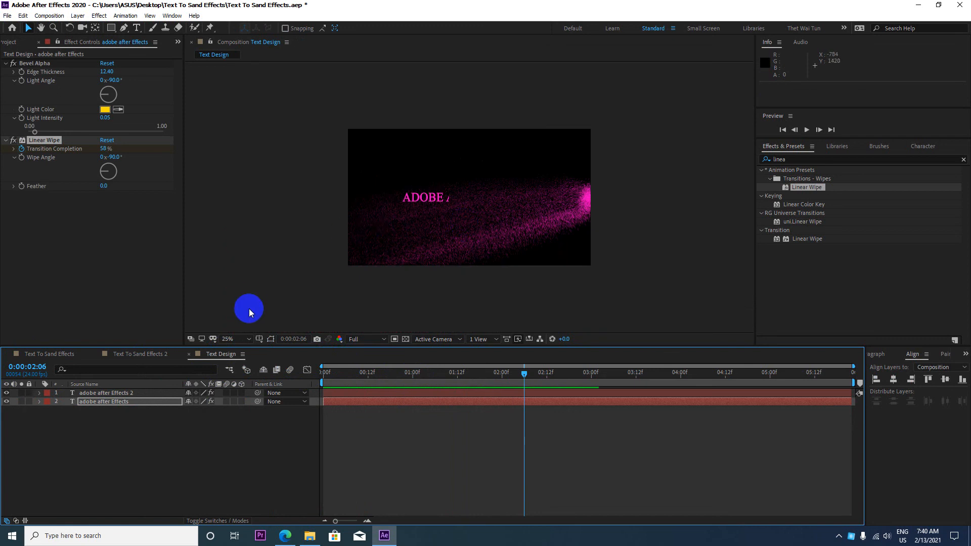
left_click_drag(521, 375, 413, 386)
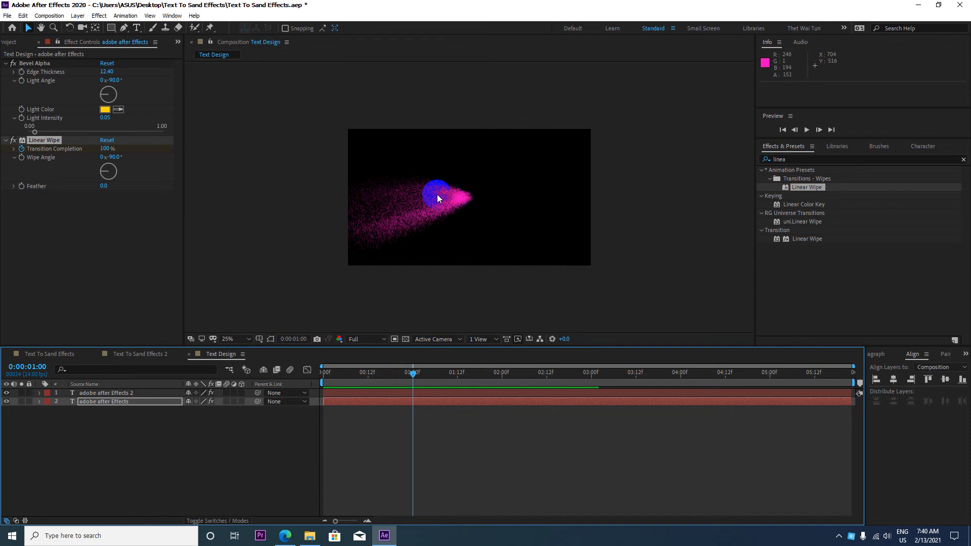
scroll(439, 198, "up", 2)
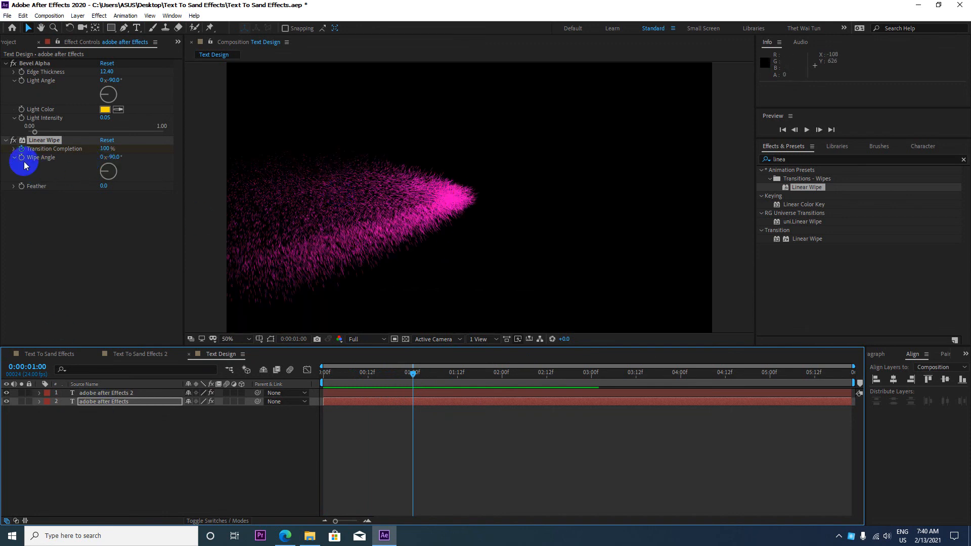
- Try shifting the original text's two Transition Completion keyframes to 0:00:00:00 and 0:00:01:00, and play the animation
left_click(122, 402)
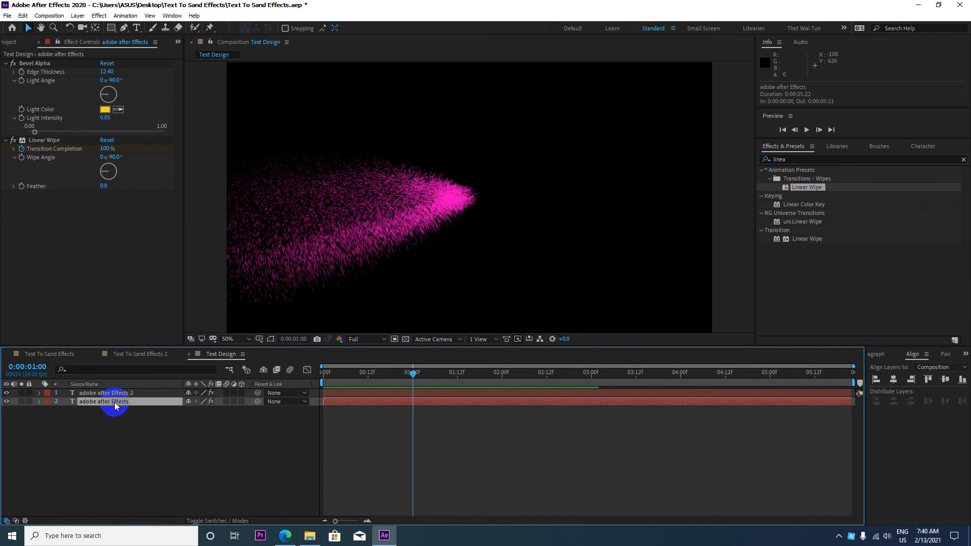
key("u")
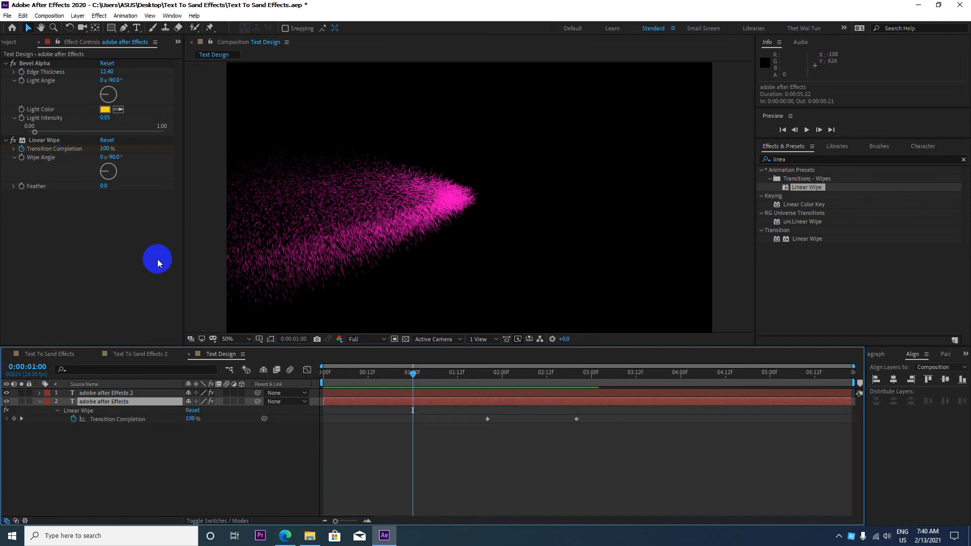
left_click_drag(592, 418, 365, 410)
left_click_drag(596, 423, 327, 410)
left_click_drag(413, 374, 291, 371)
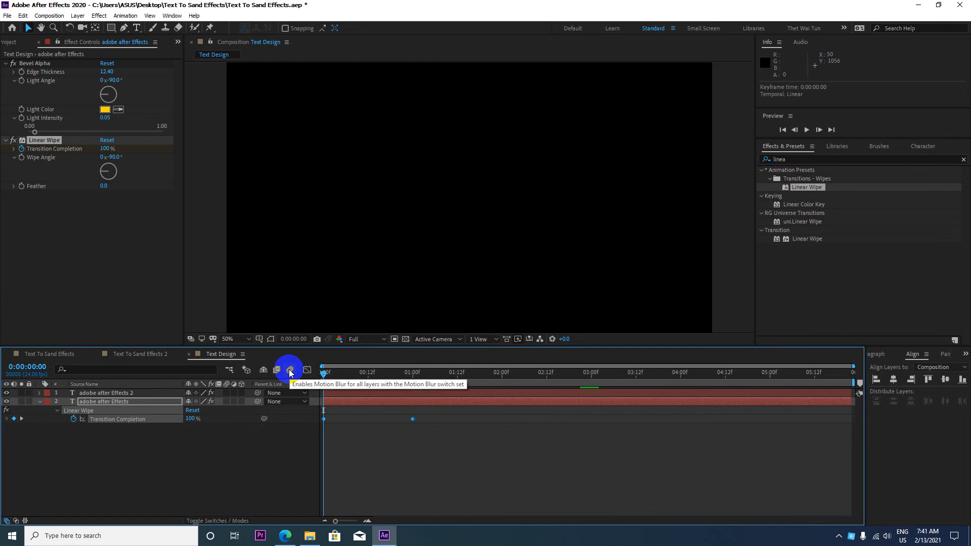
key("space")
key("space")
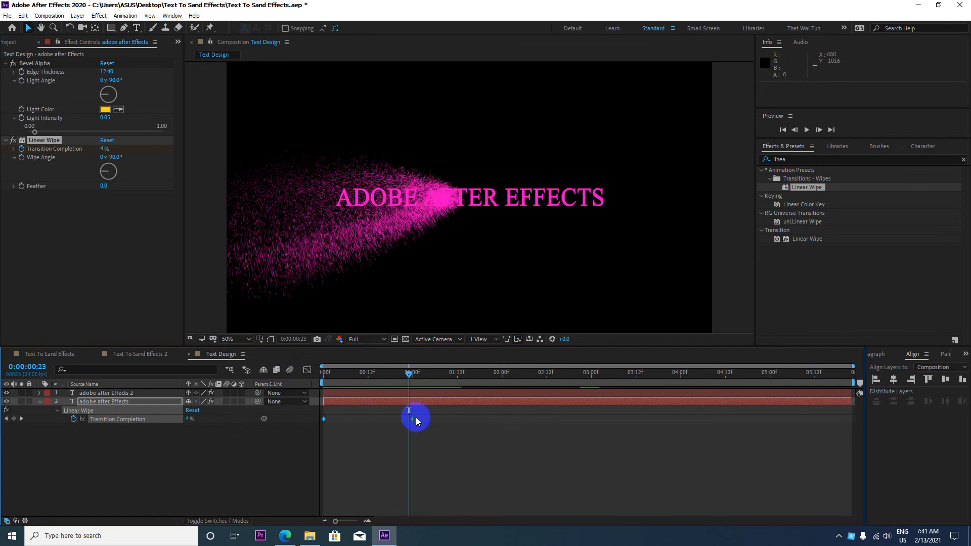
- Delete both Transition Completion keyframes and set Transition Completion to 0% at 0:00:00:00
left_click_drag(429, 418, 322, 425)
left_click_drag(425, 422, 321, 416)
key("Delete")
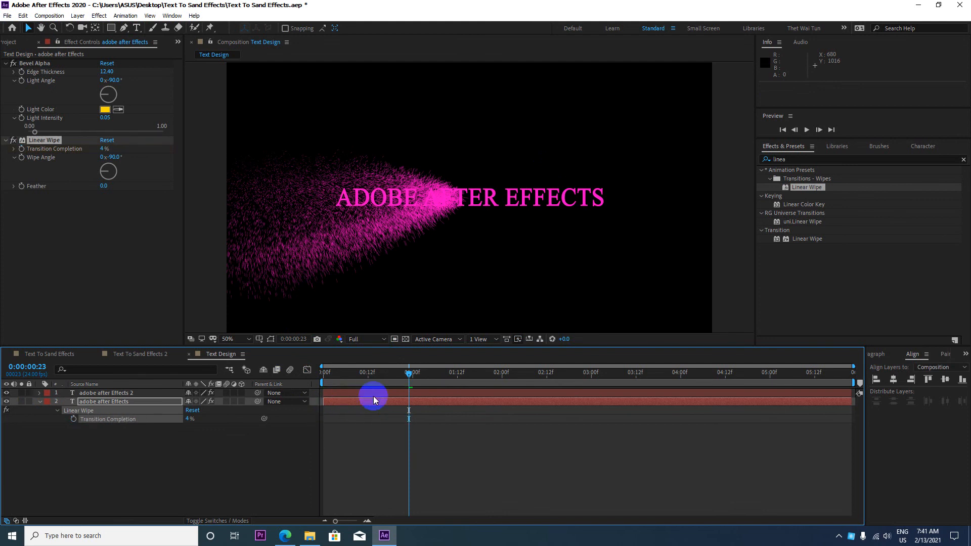
left_click_drag(407, 377, 270, 373)
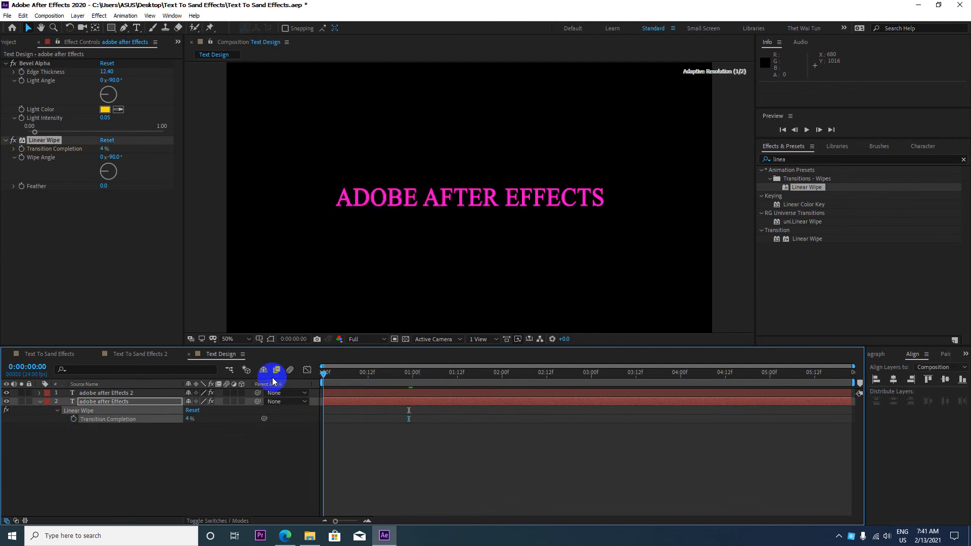
left_click(105, 148)
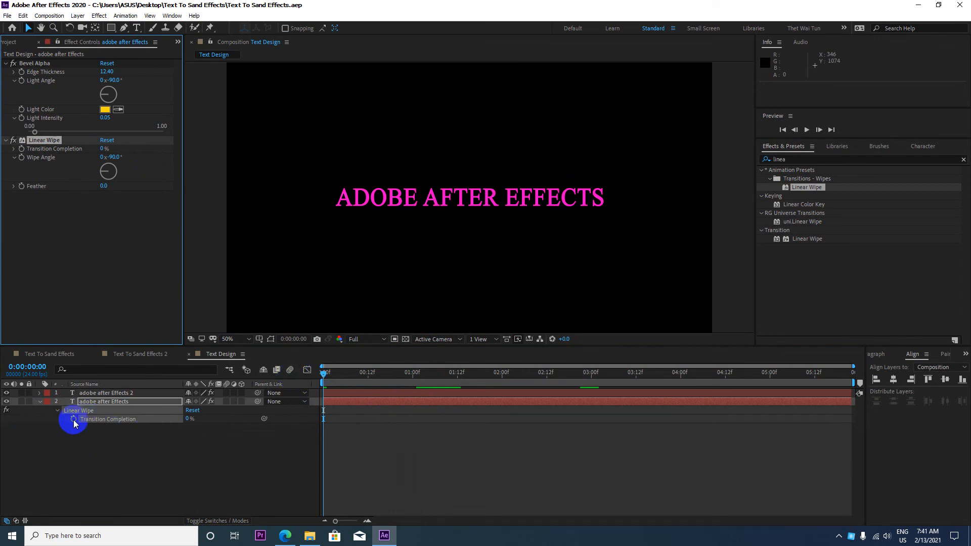
- Reveal the duplicate layer's Position keyframes and start keyframing the original text's Transition Completion at 0:00:00:00
left_click(120, 384)
left_click(124, 393)
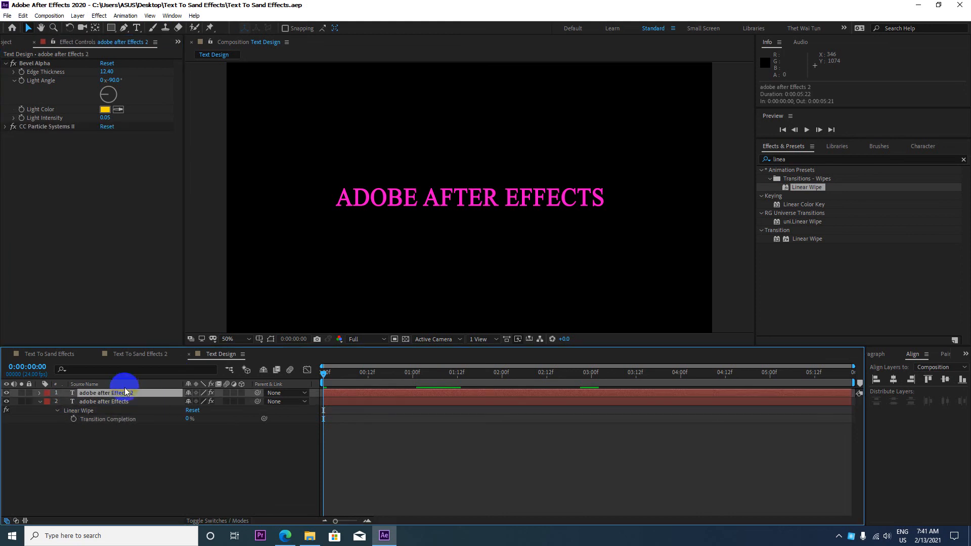
key("u")
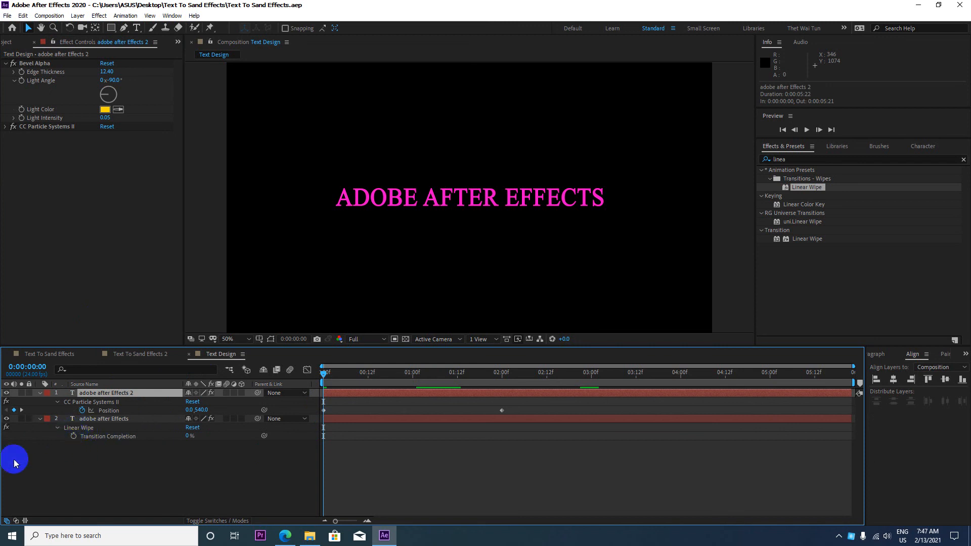
left_click(74, 436)
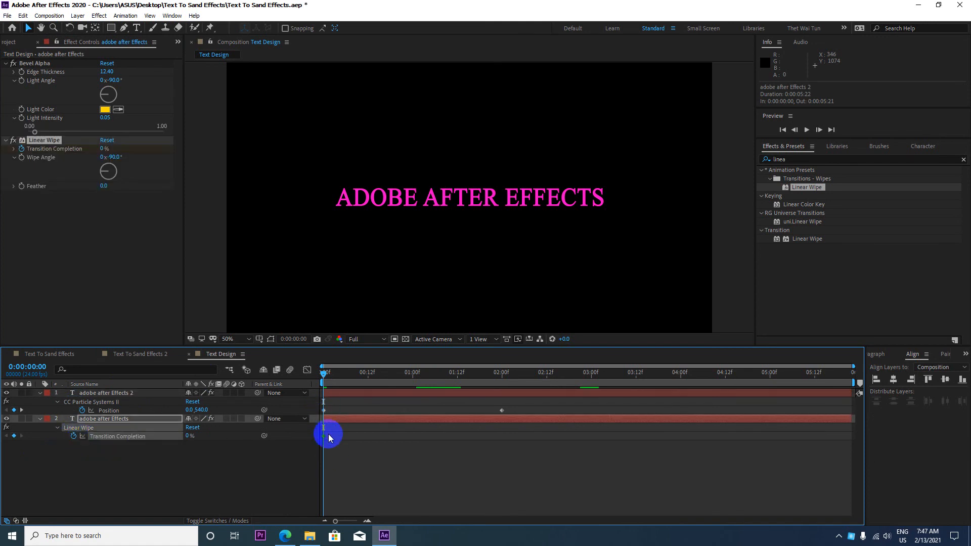
- At the particle emitter's second Position keyframe, 0:00:02:00, set the Linear Wipe's Transition Completion to 100%
left_click(22, 410)
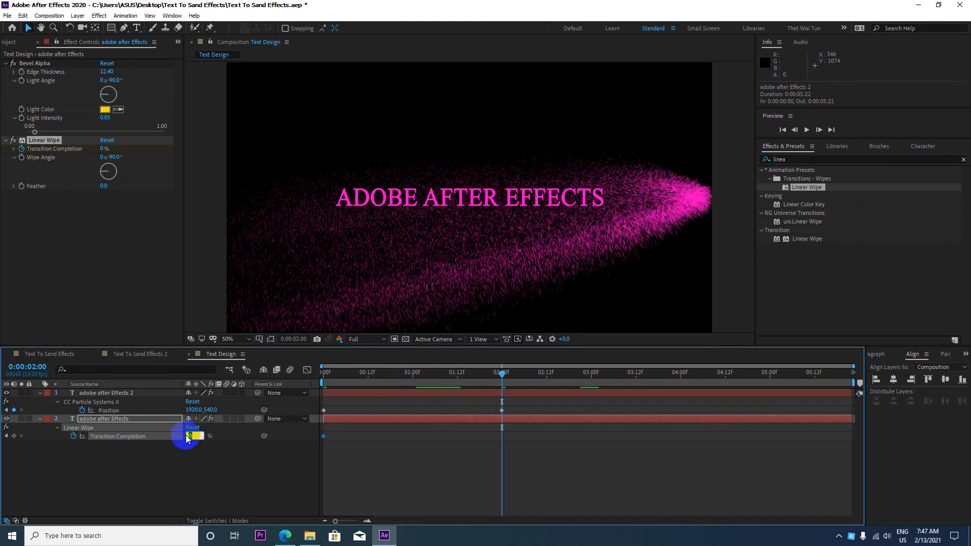
type("100")
key("Return")
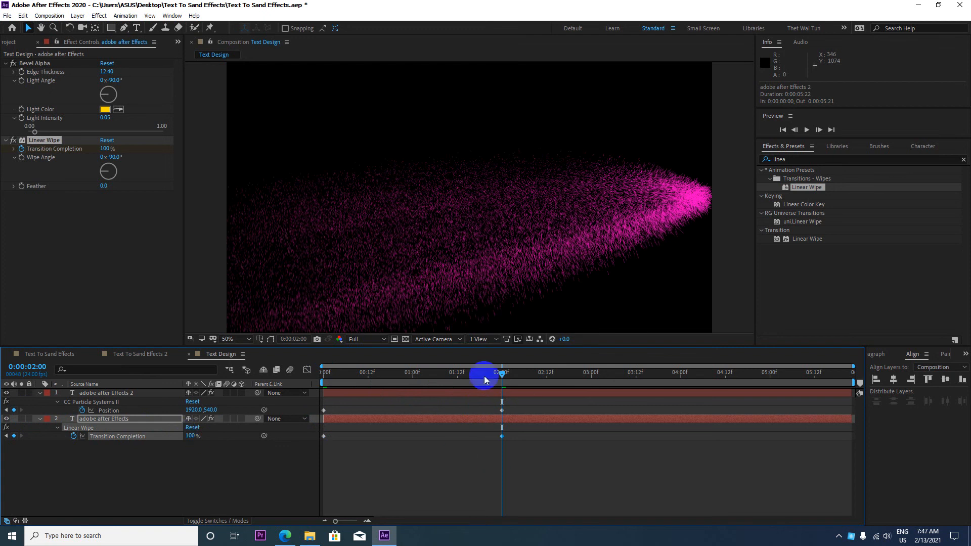
- Play the animation from the start and scrub through it to compare the text wipe with the particle emitter's movement
left_click_drag(502, 372, 289, 393)
key("space")
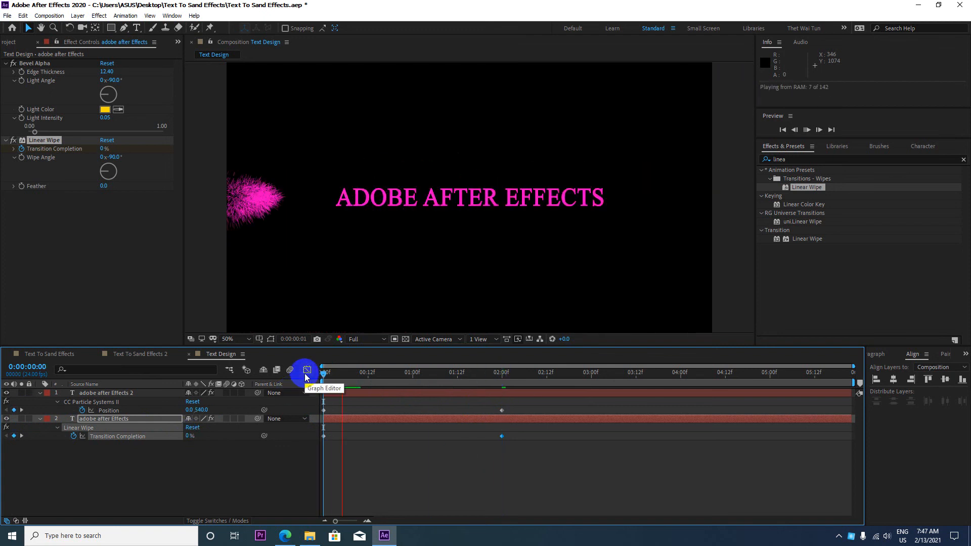
left_click(543, 414)
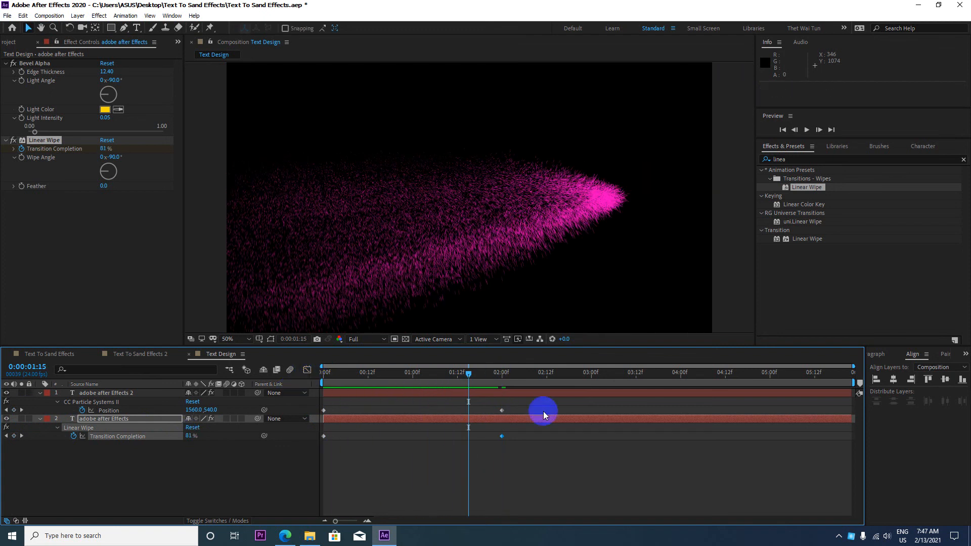
left_click_drag(468, 372, 374, 396)
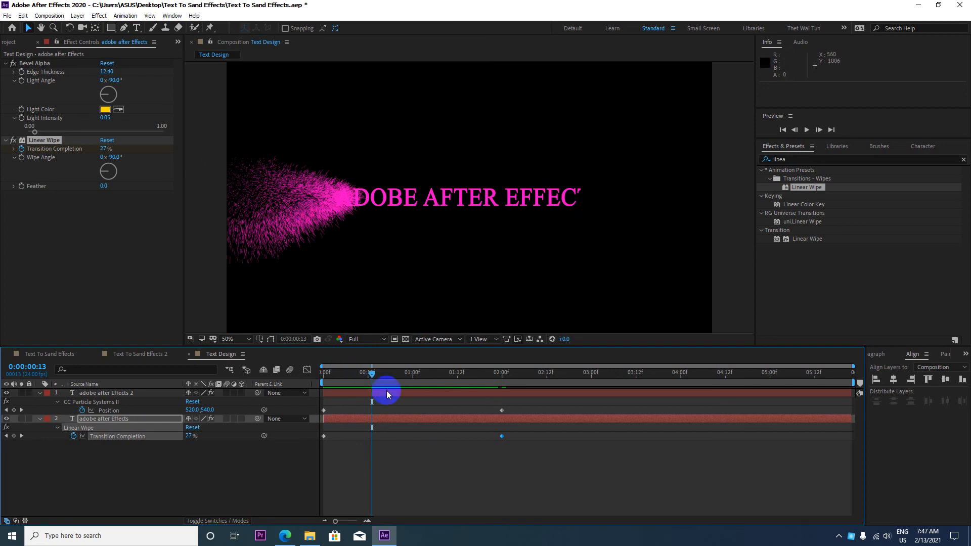
left_click_drag(374, 374, 383, 373)
left_click(518, 199)
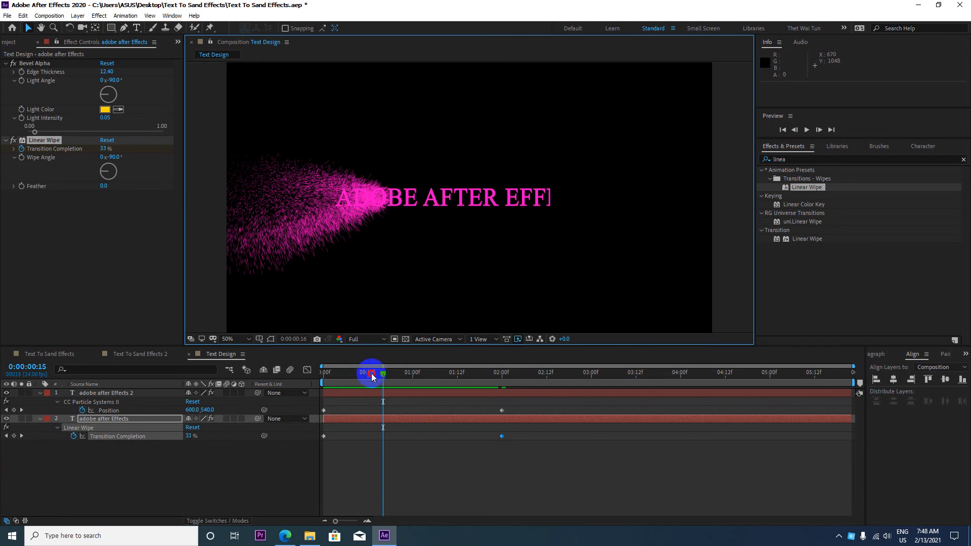
- Set the original text's Linear Wipe Angle to 90° and preview the wipe against the moving particles
left_click_drag(371, 374, 293, 373)
left_click(115, 157)
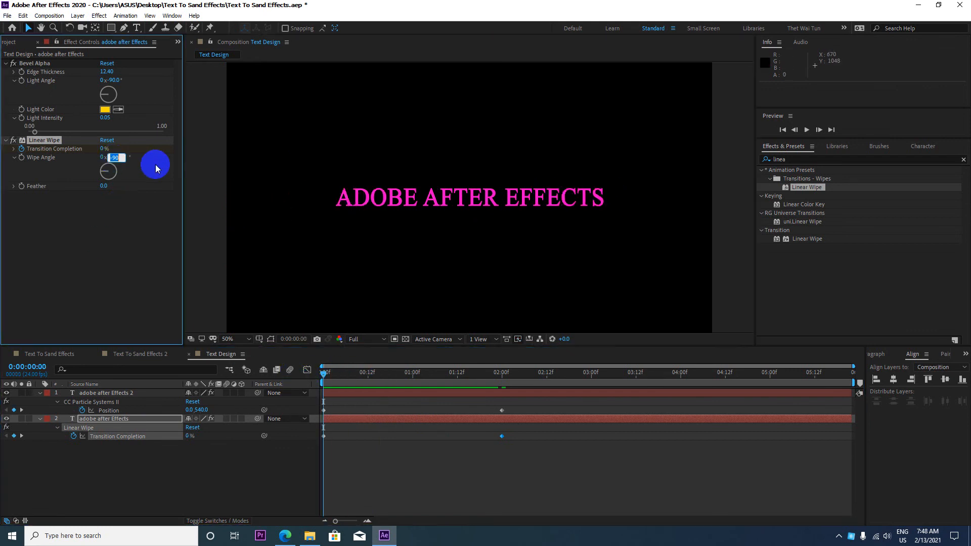
type("90")
key("Return")
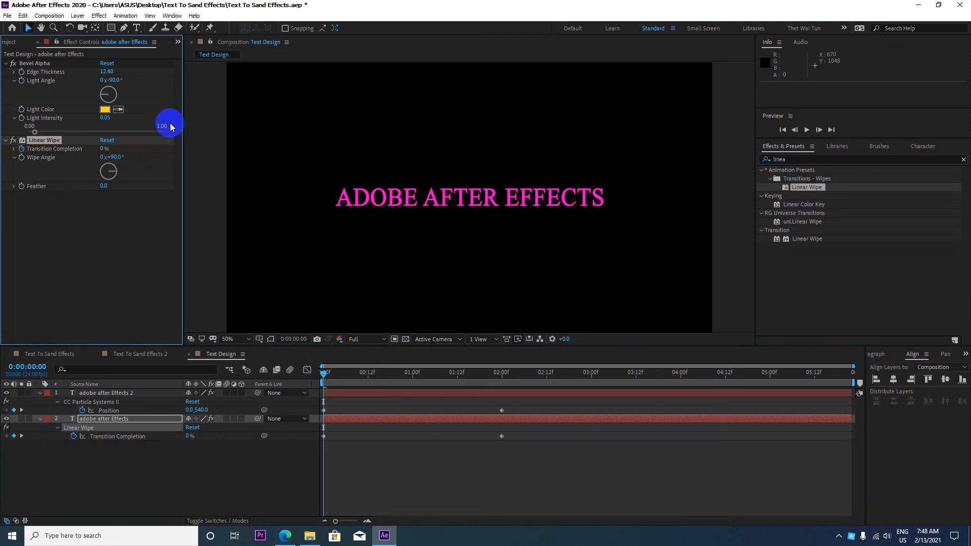
key("space")
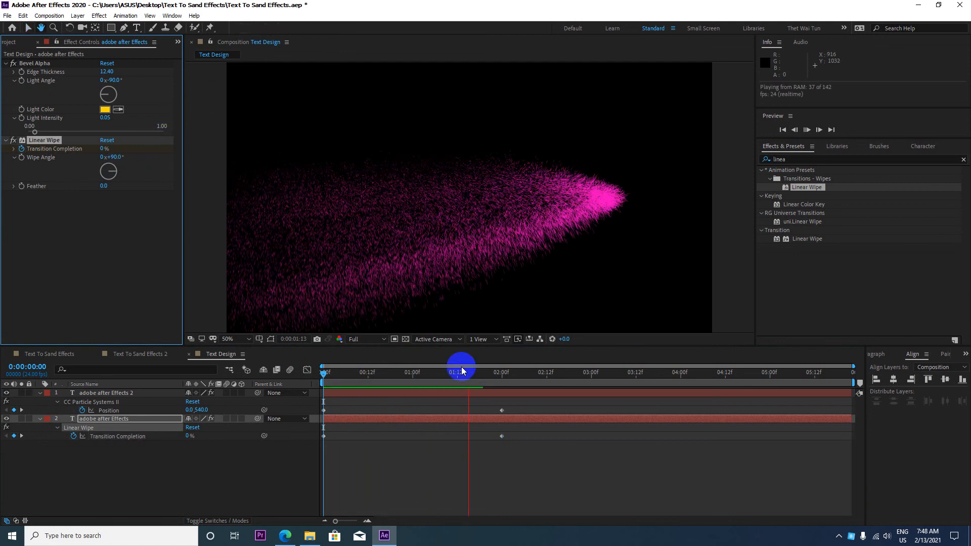
key("space")
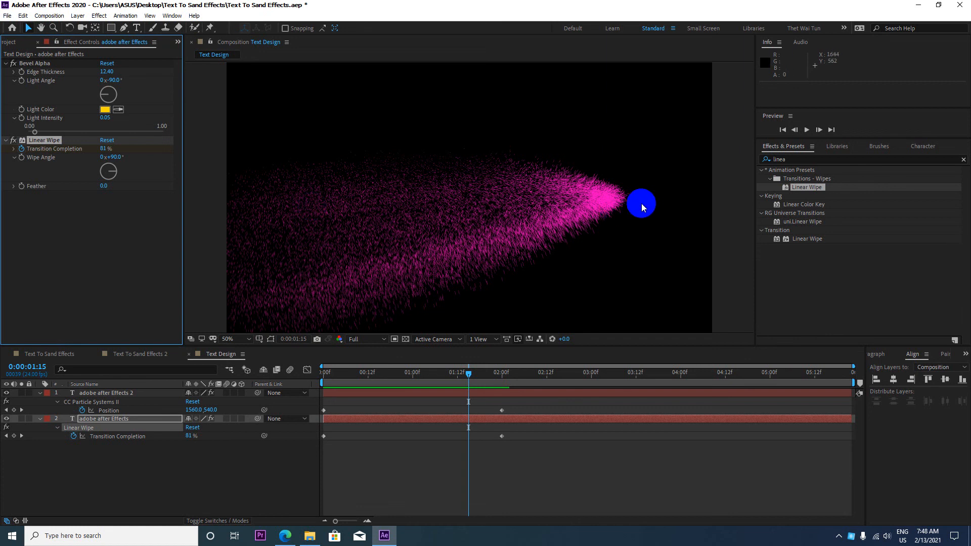
left_click_drag(469, 370, 413, 379)
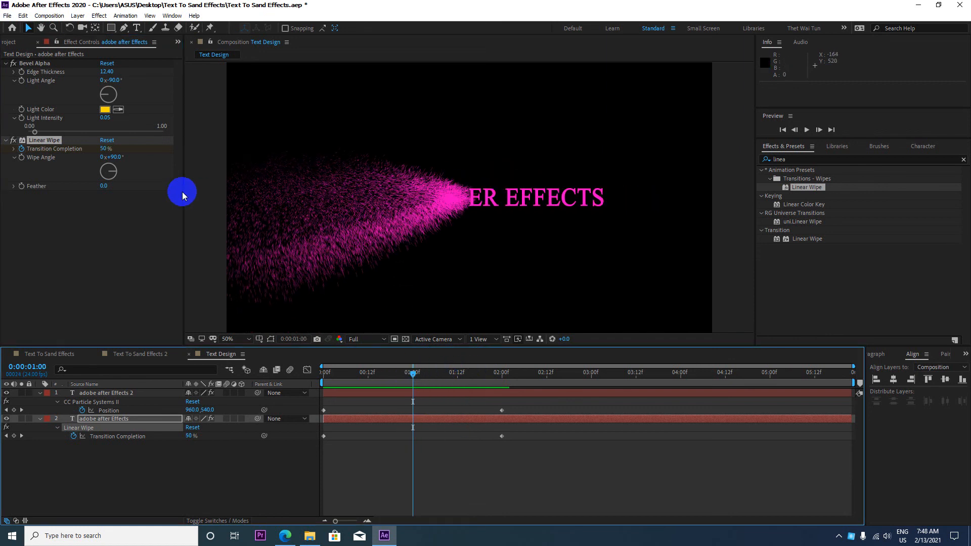
- Try a Wipe Angle of -90° at 0:00:01:00 for comparison and restore it to 90°
left_click(115, 157)
type("-90")
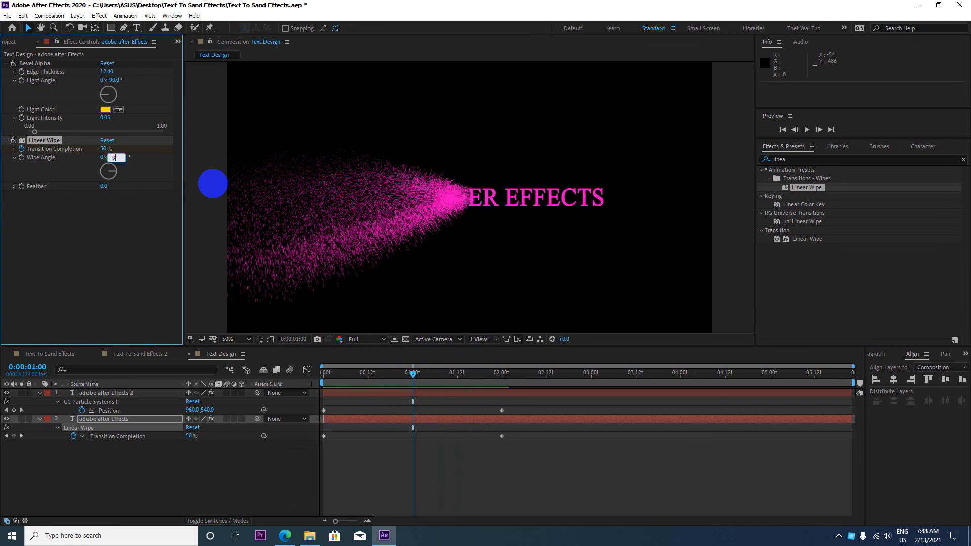
key("Return")
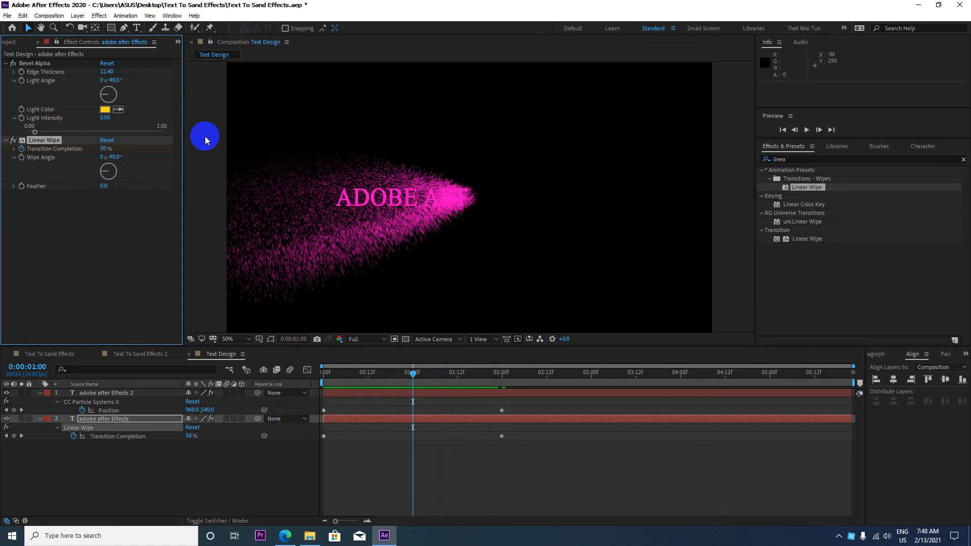
left_click(114, 157)
key("Return")
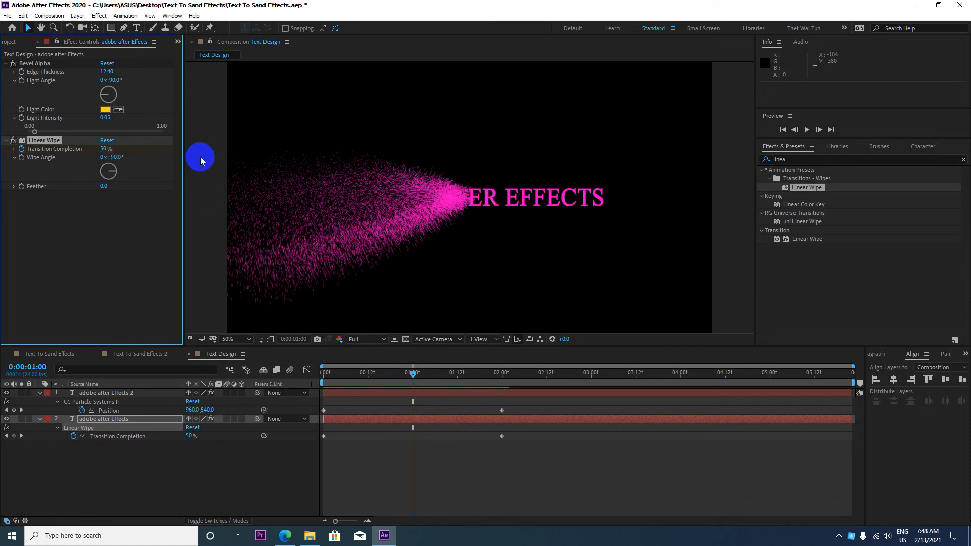
- Play the text-to-sand animation from the beginning and save the project
left_click_drag(412, 373, 303, 379)
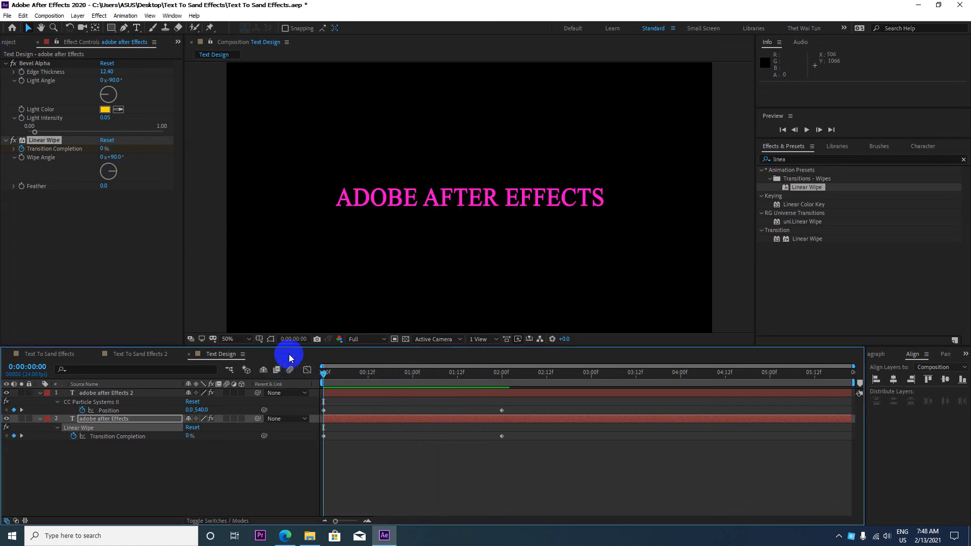
key("space")
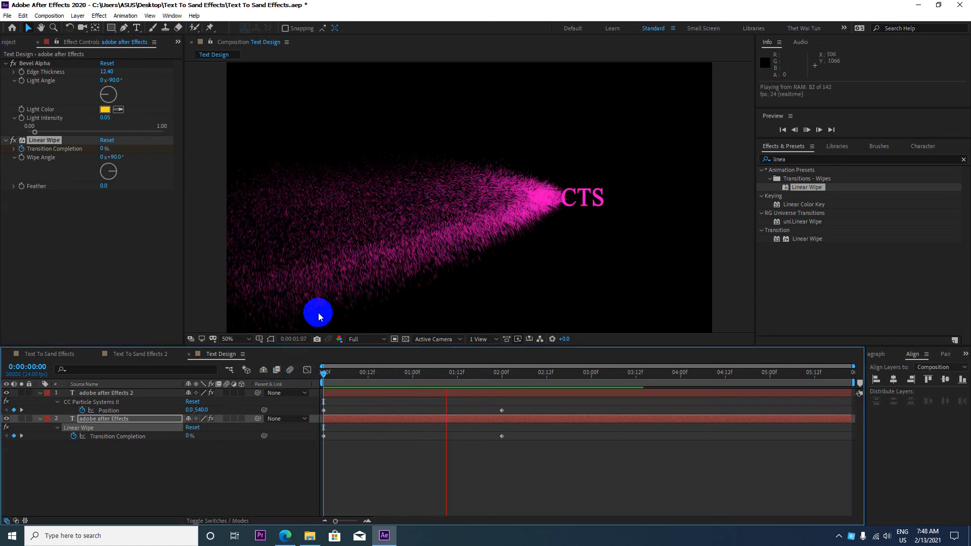
key("space")
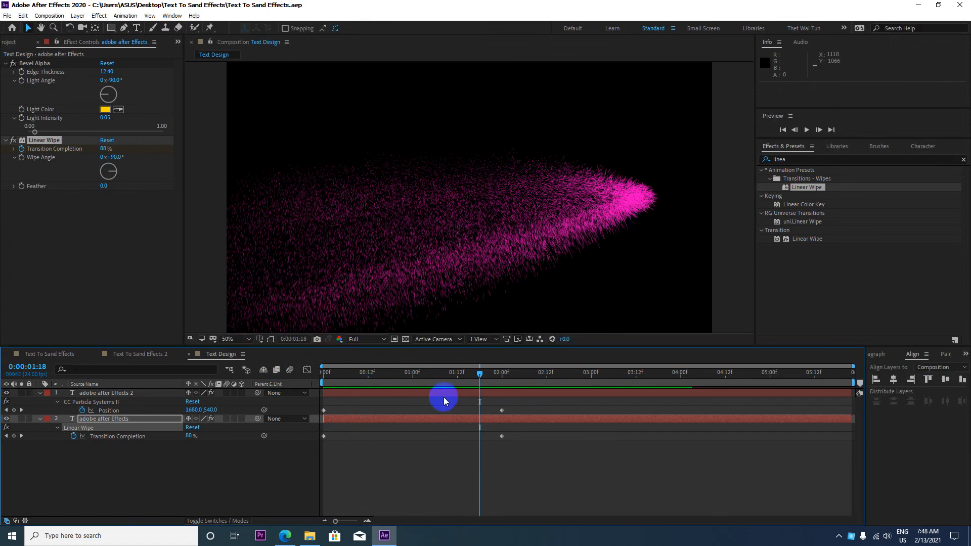
- Look through the Text To Sand Effects and Text To Sand Effects 2 compositions and return to Text Design
left_click(36, 353)
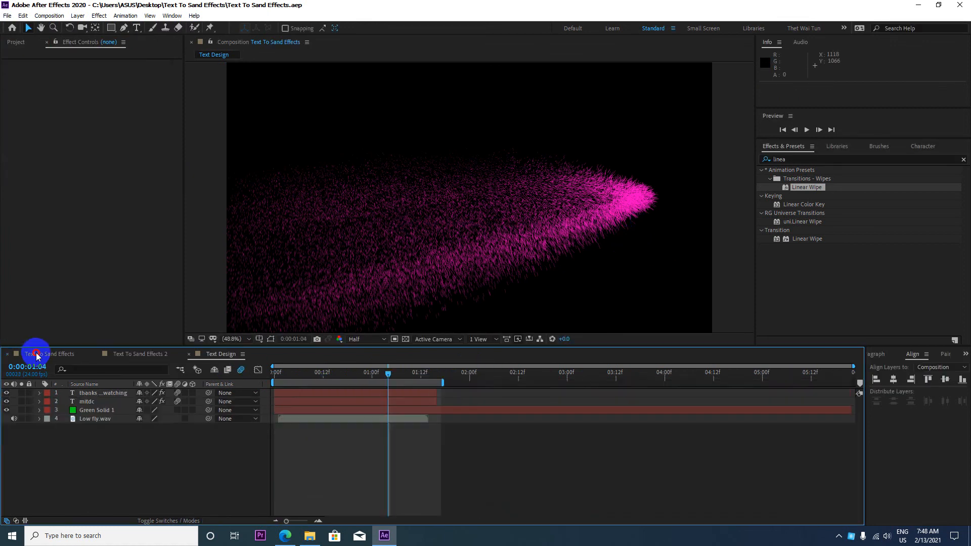
left_click_drag(389, 373, 373, 383)
left_click(138, 354)
left_click(242, 372)
left_click(219, 354)
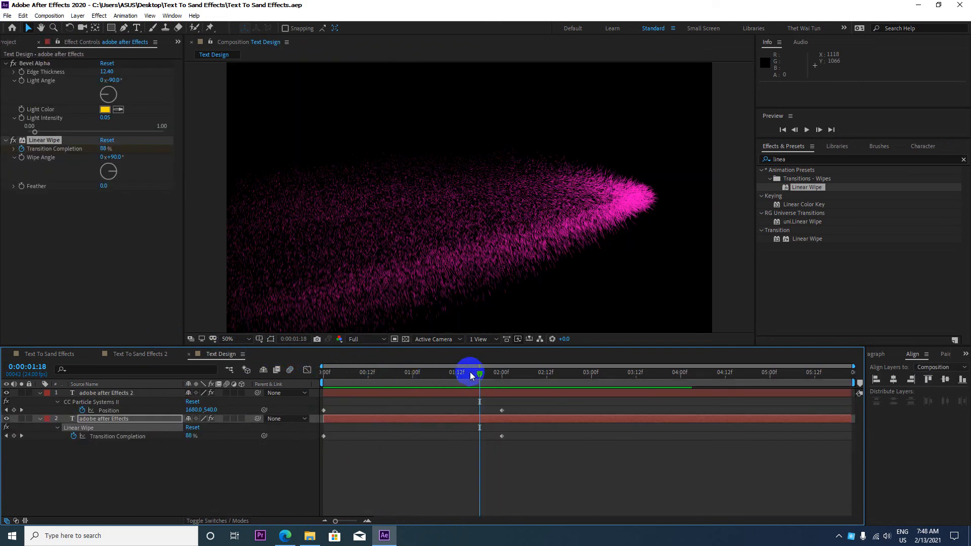
- At 0:00:00:05, inspect the effects and character settings of the duplicate and original text layers
left_click_drag(480, 373, 340, 382)
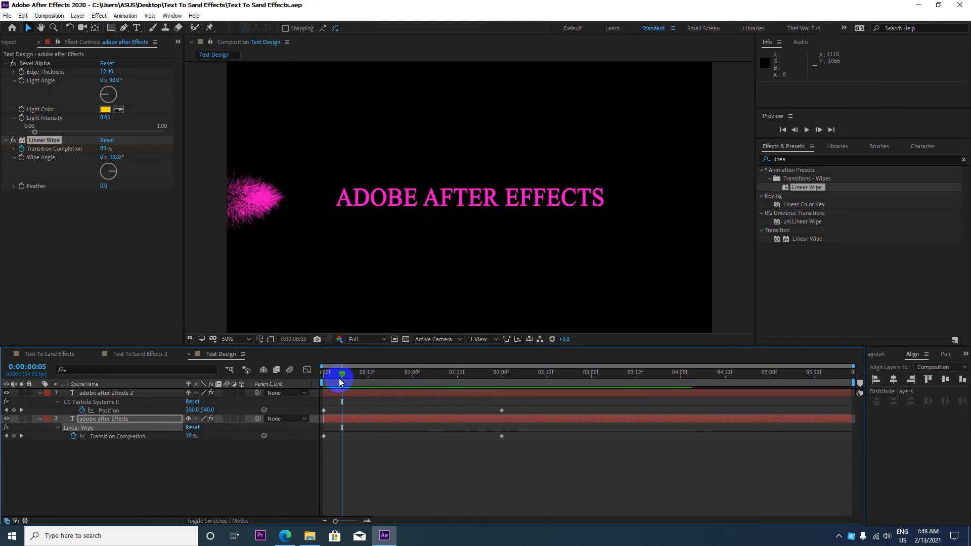
left_click(130, 393)
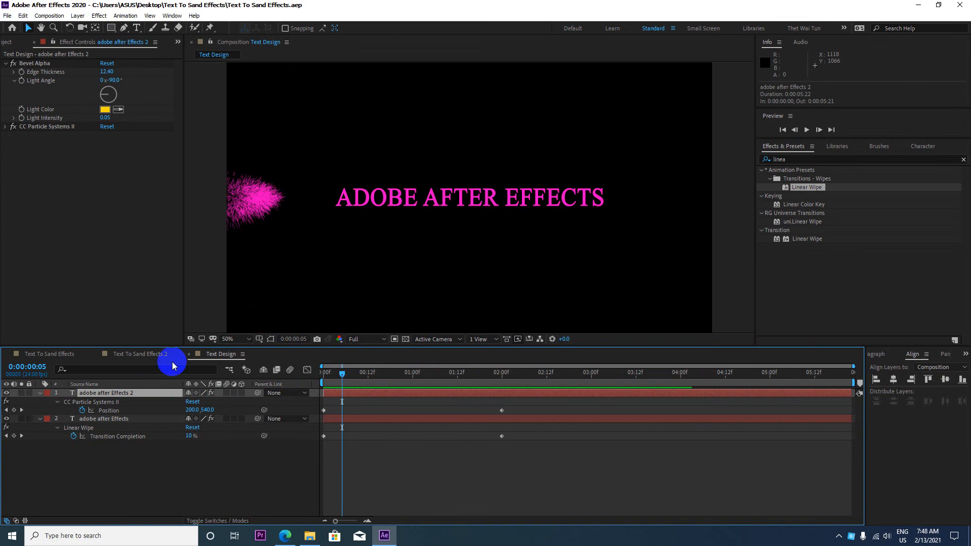
left_click(111, 420)
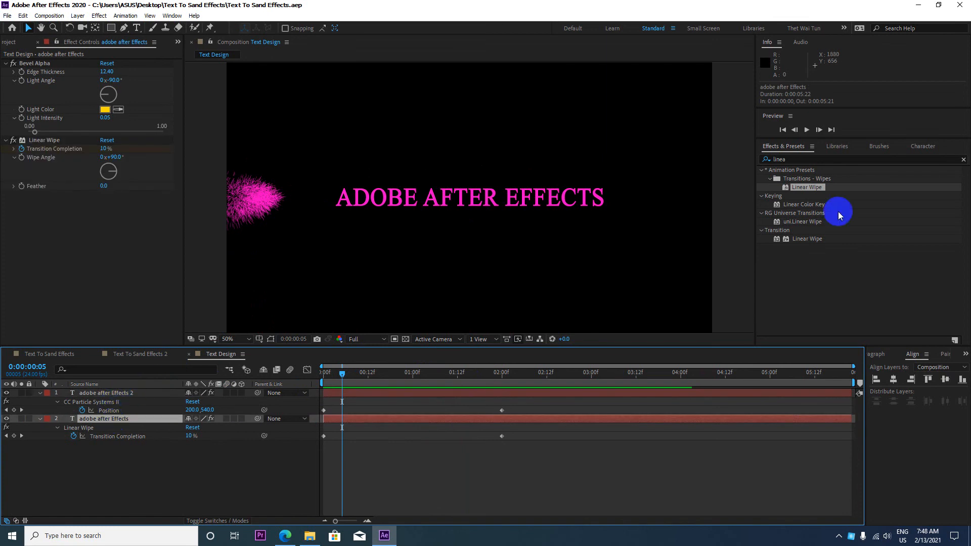
left_click(921, 148)
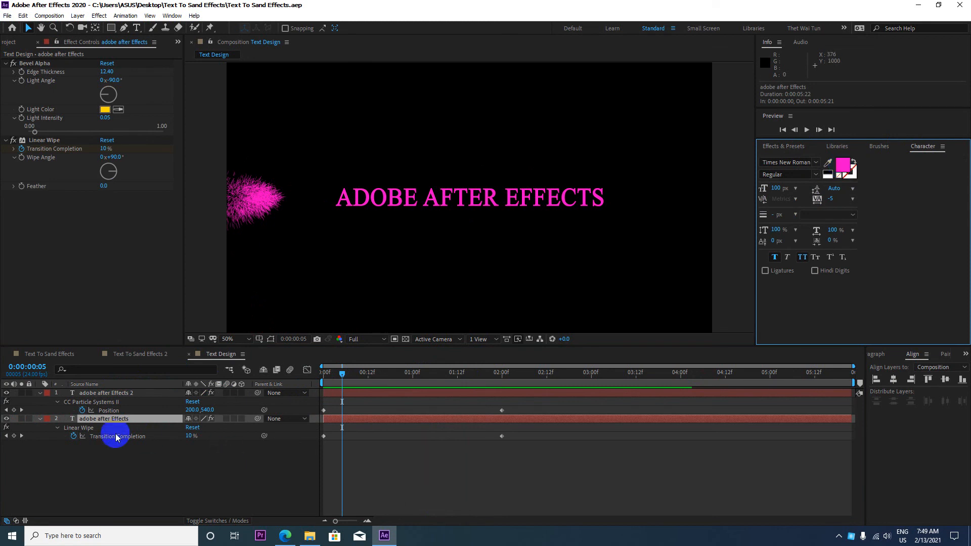
left_click(112, 395)
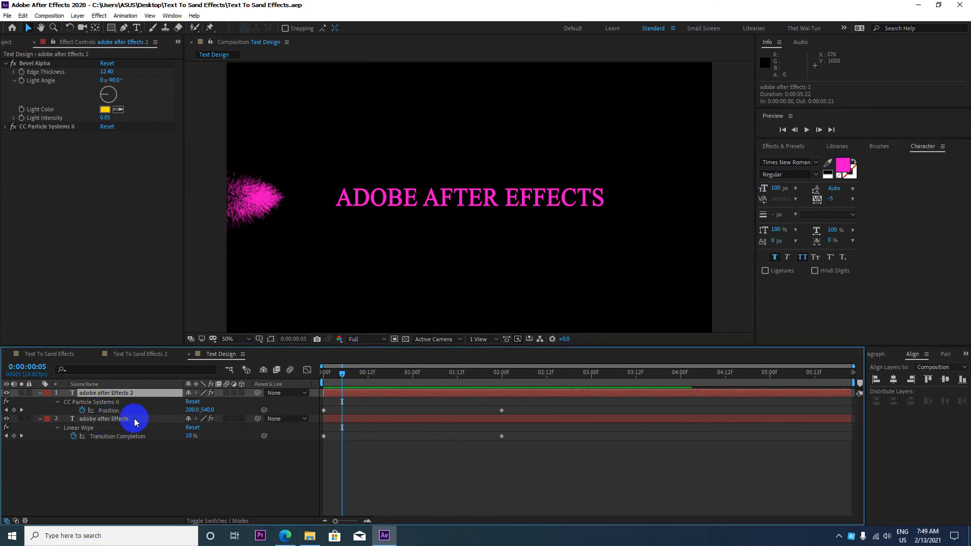
left_click(98, 419)
- Find the Tint effect and apply it to the original adobe after Effects text layer
left_click(799, 151)
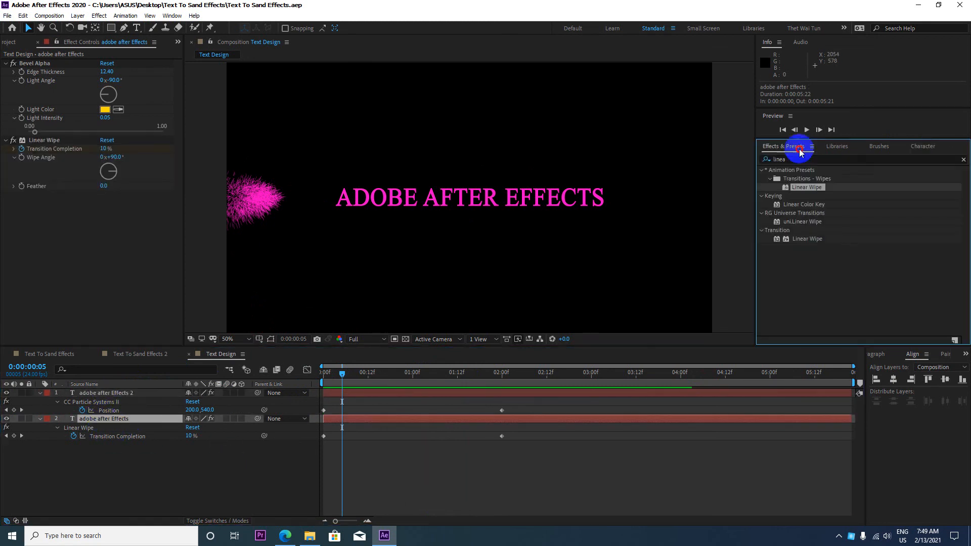
left_click(786, 160)
type("tint")
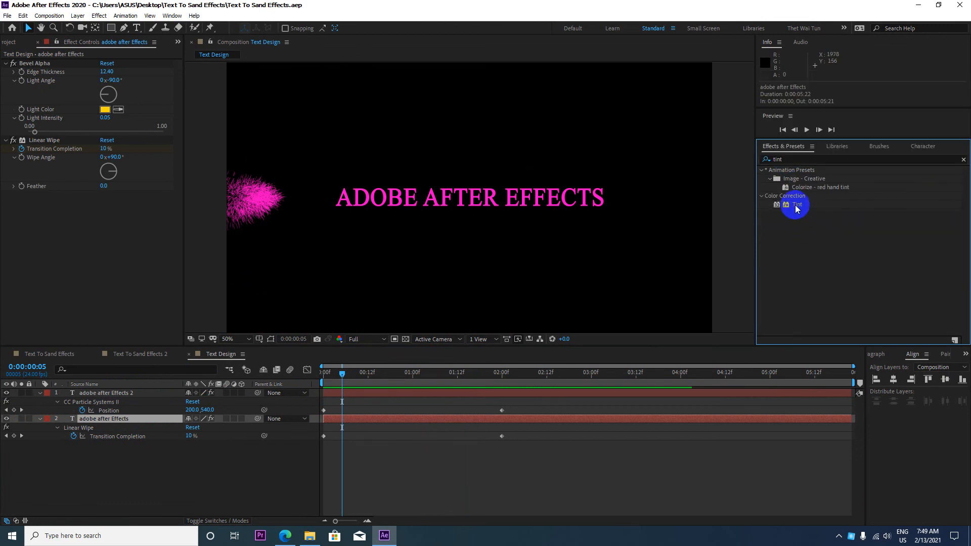
left_click_drag(795, 206, 124, 420)
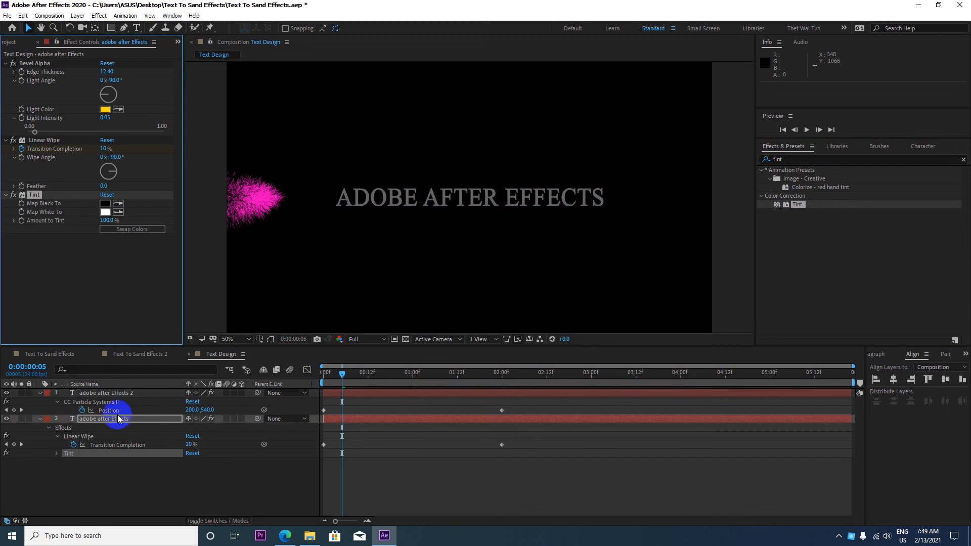
- Copy the Tint effect from the original text onto the duplicate particle layer, adobe after Effects 2
left_click(31, 234)
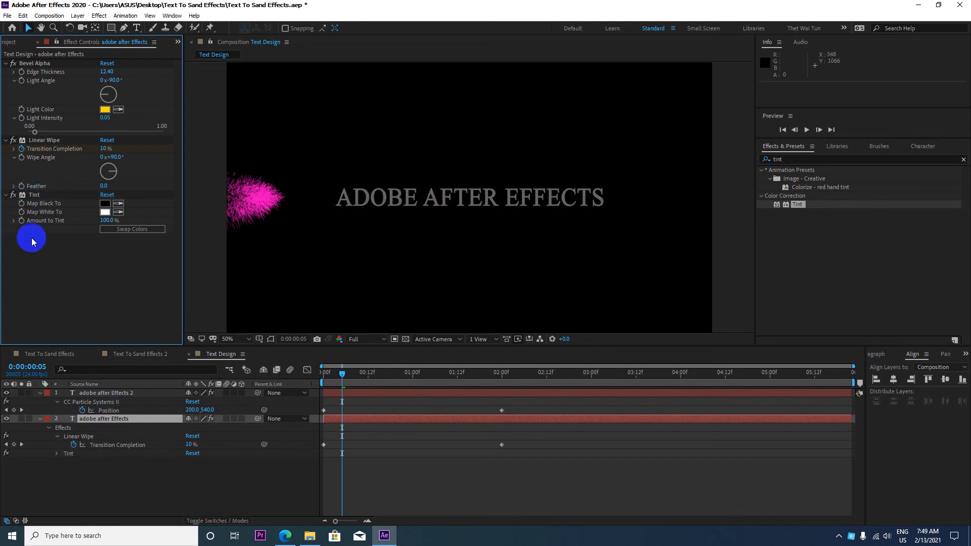
left_click(33, 197)
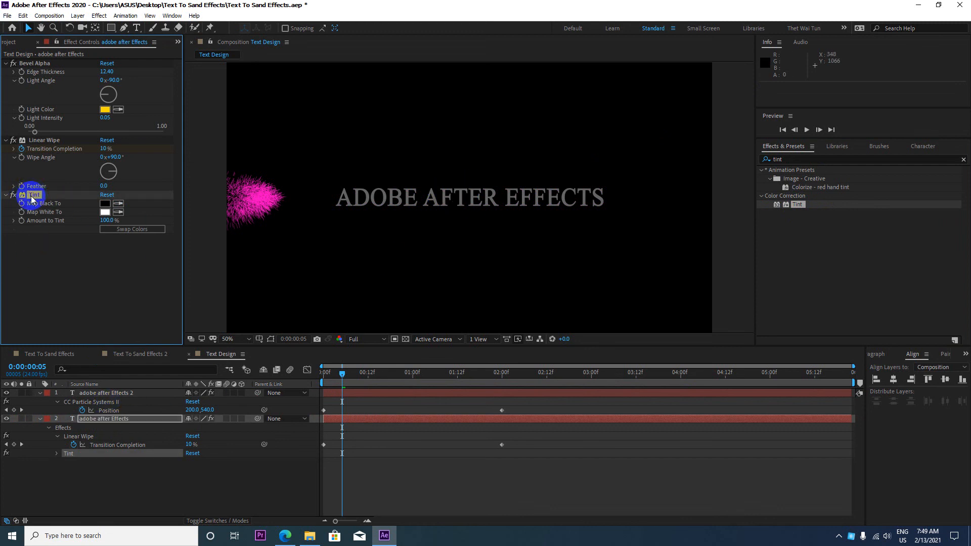
left_click(104, 394)
key("ctrl+v")
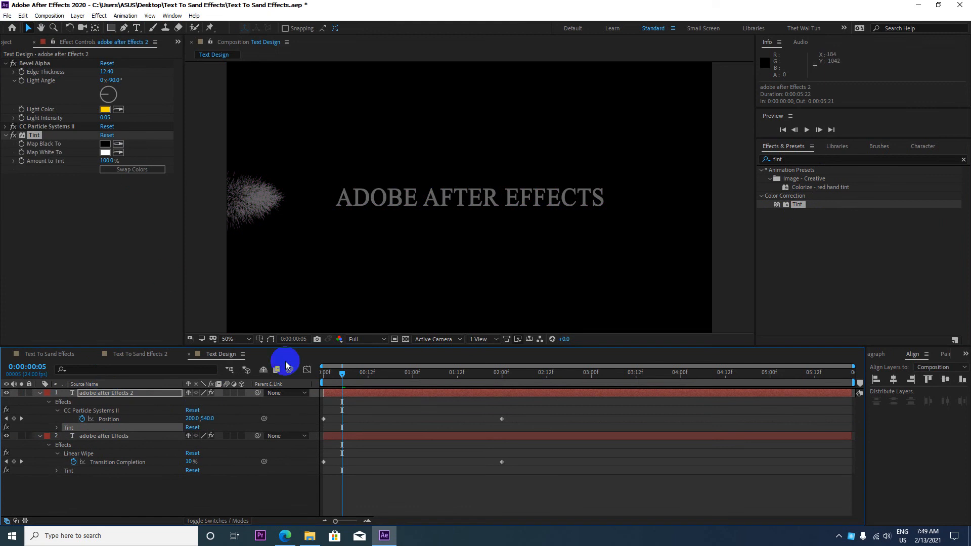
- Play and scrub the tinted animation from the start to check the gray text and sand particles
left_click_drag(342, 375, 322, 378)
key("space")
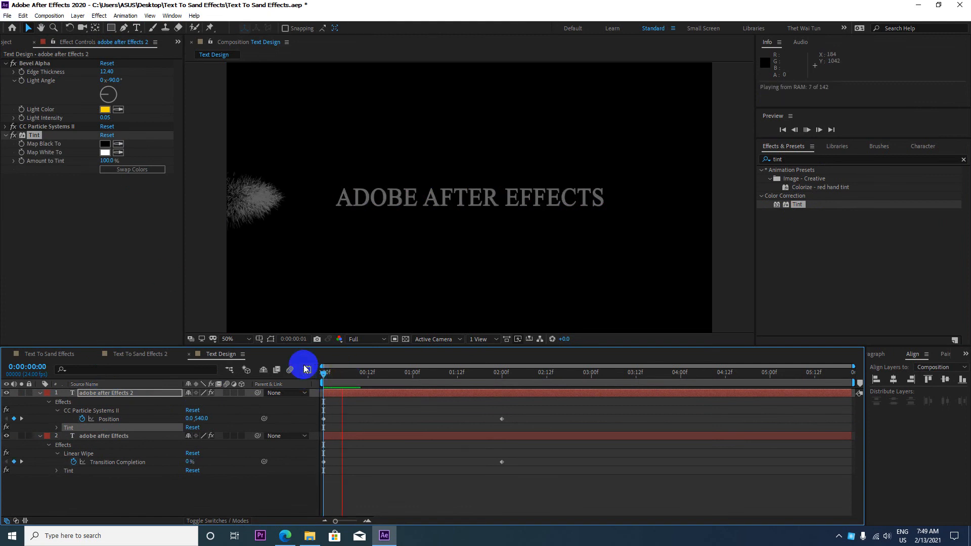
key("space")
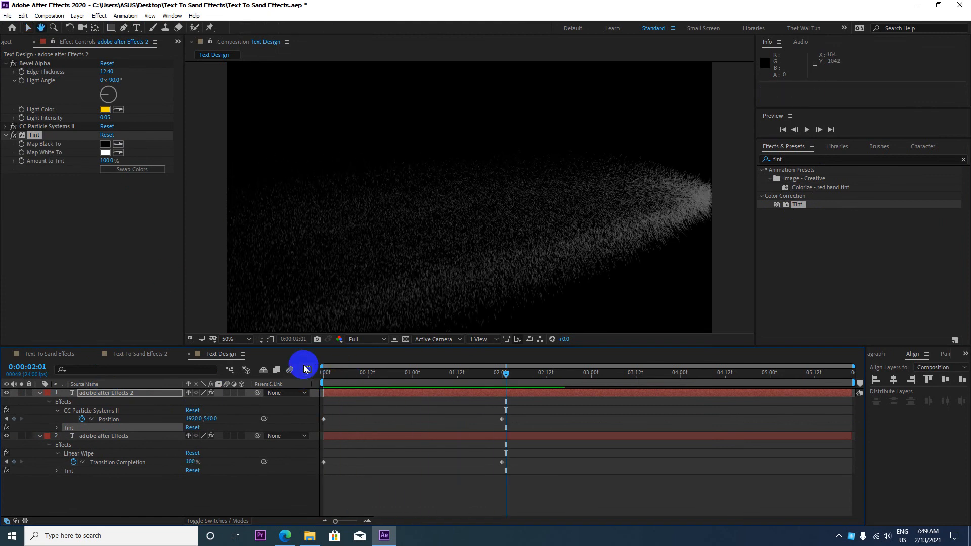
left_click_drag(450, 377, 400, 373)
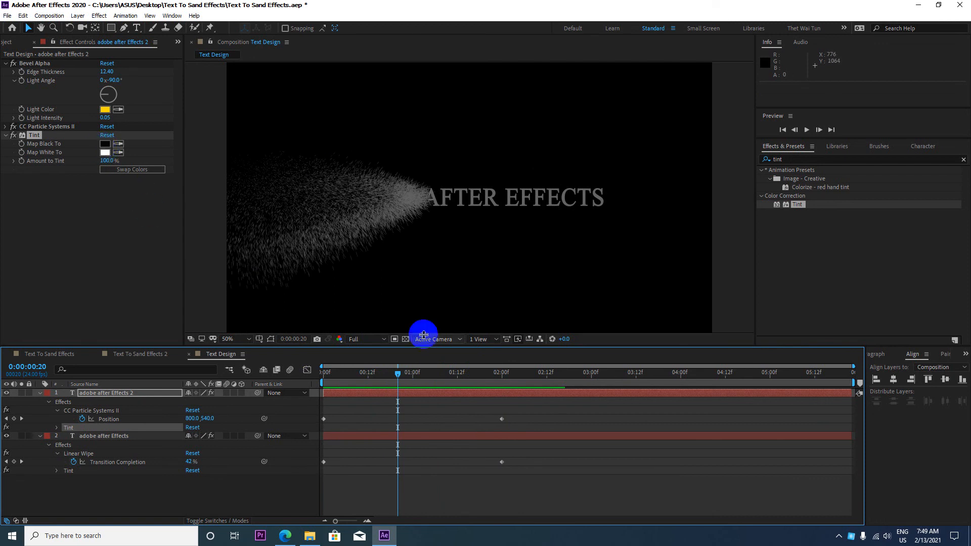
left_click_drag(408, 376, 320, 372)
key("space")
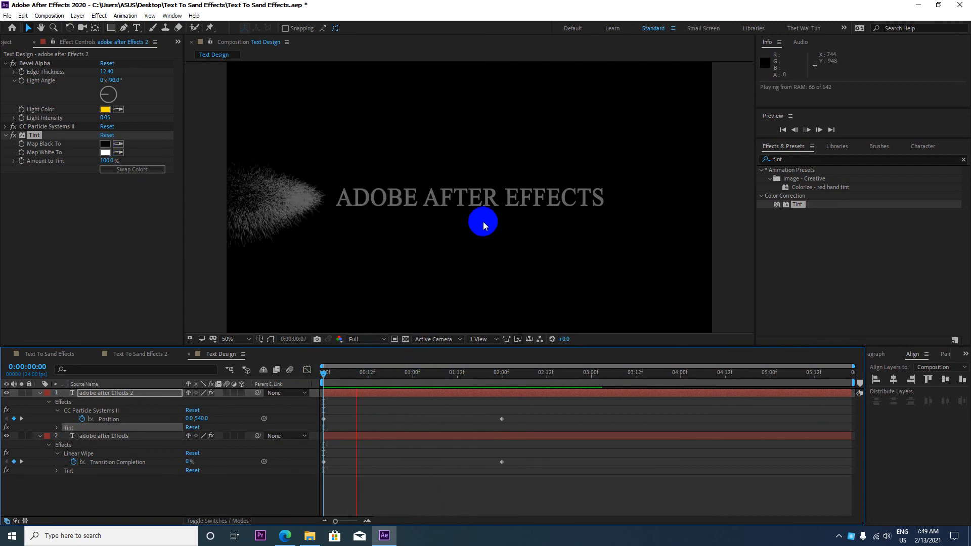
key("space")
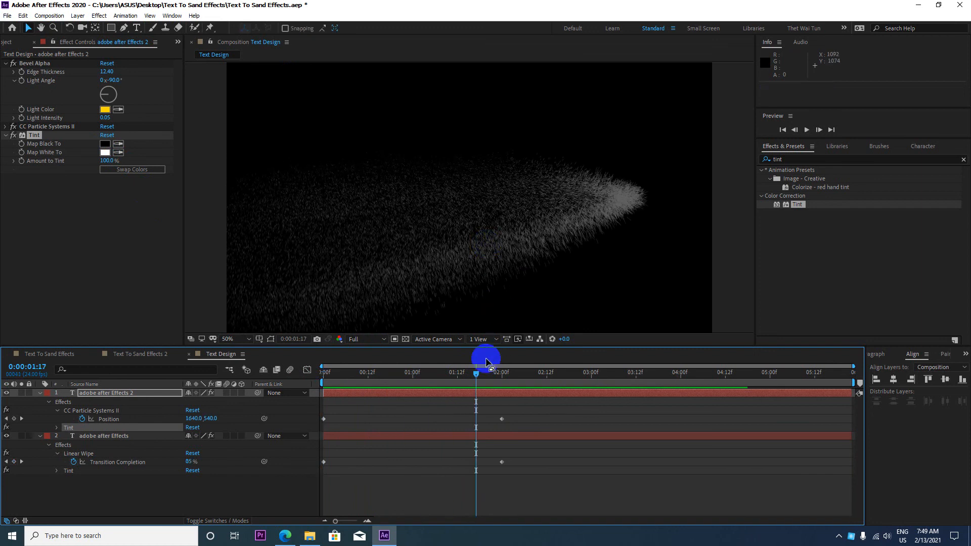
- Move the current time to 0:00:01:03, collapse the properties of both text layers and clear the selection
left_click_drag(454, 378, 425, 381)
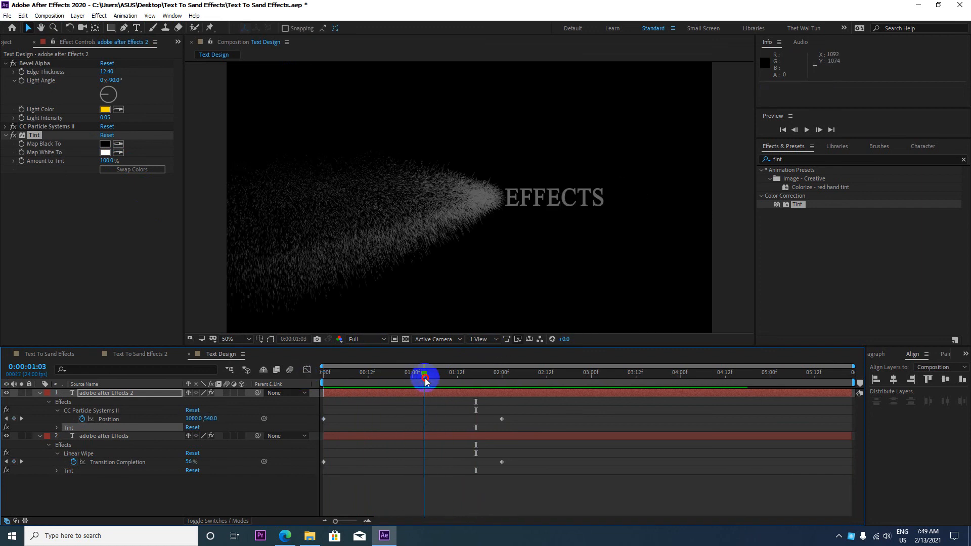
left_click(39, 395)
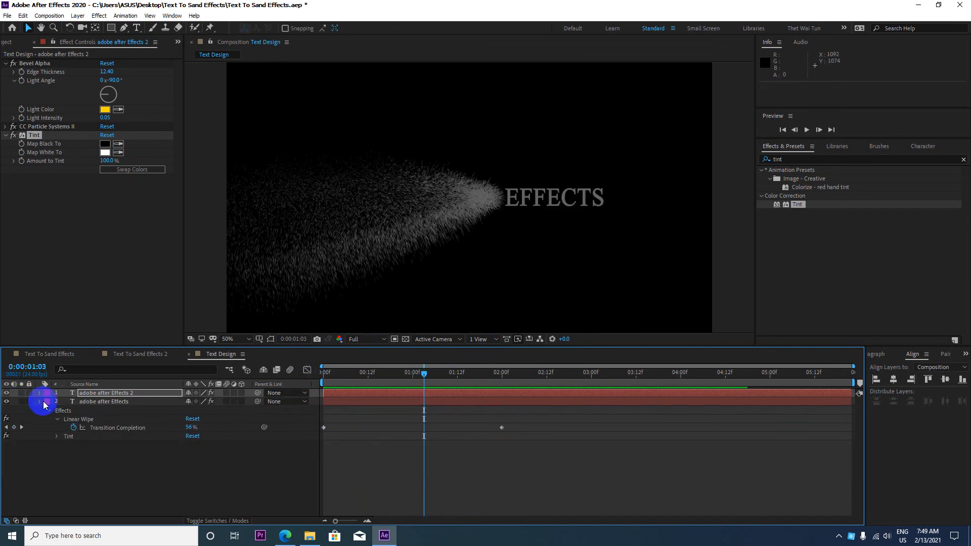
left_click(42, 402)
left_click(189, 444)
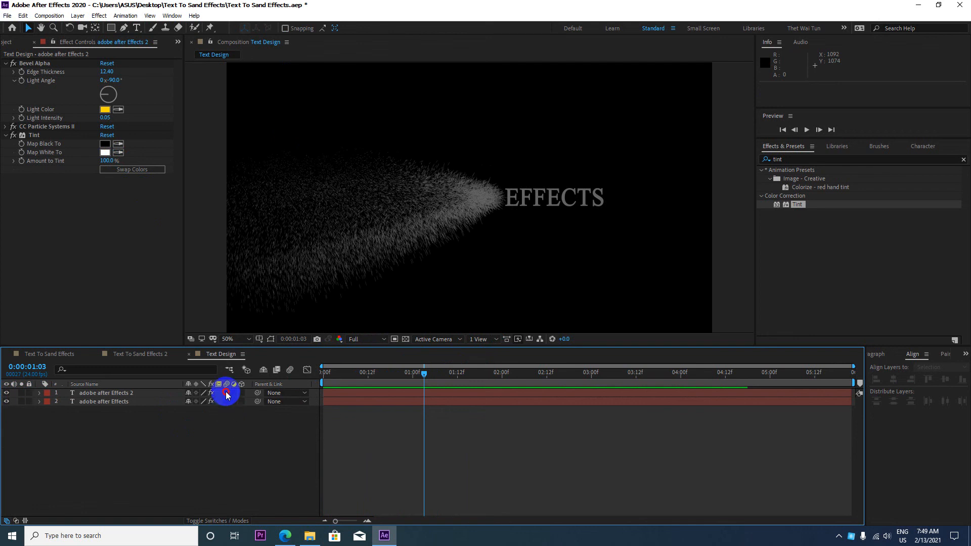
- Enable motion blur on both text layers and for the composition, and preview the animation from the start
left_click(226, 401)
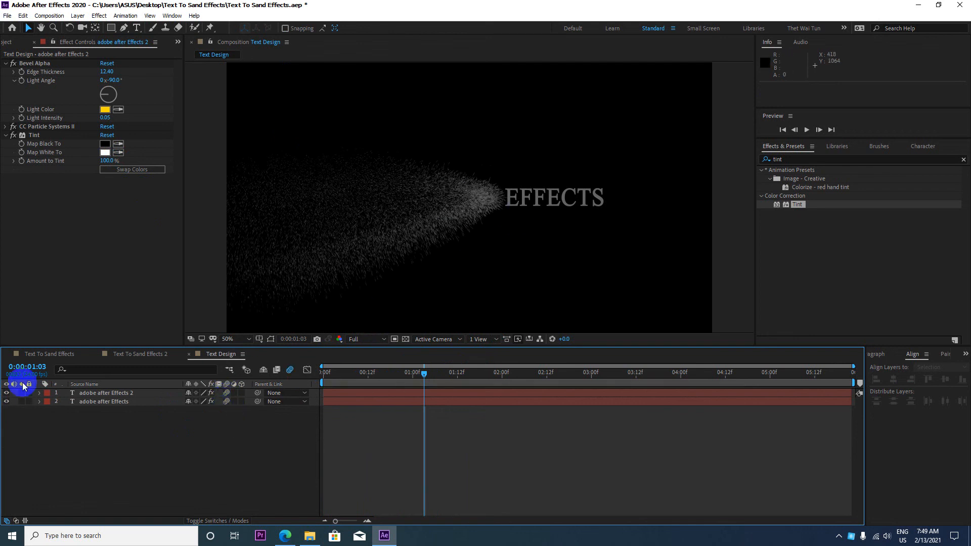
left_click(290, 370)
left_click(289, 371)
left_click(289, 370)
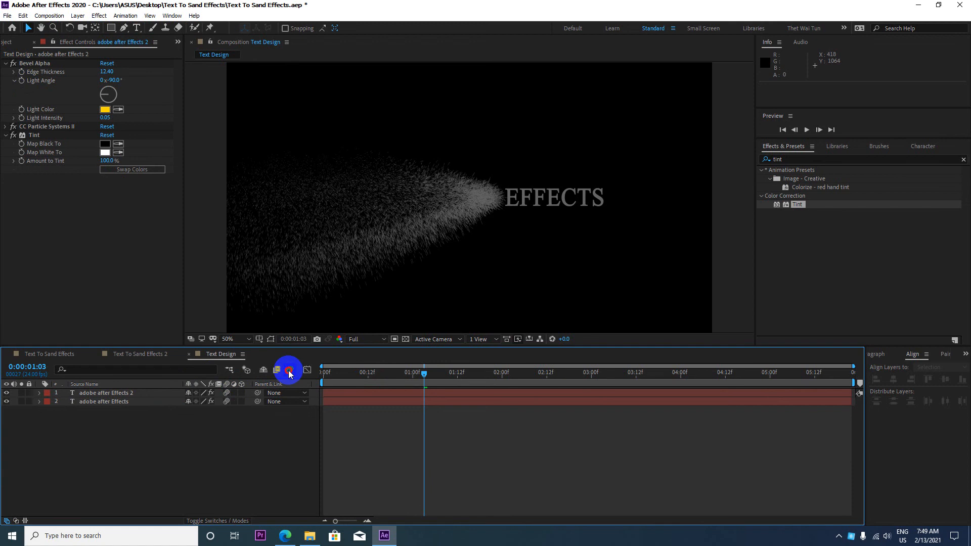
left_click(289, 371)
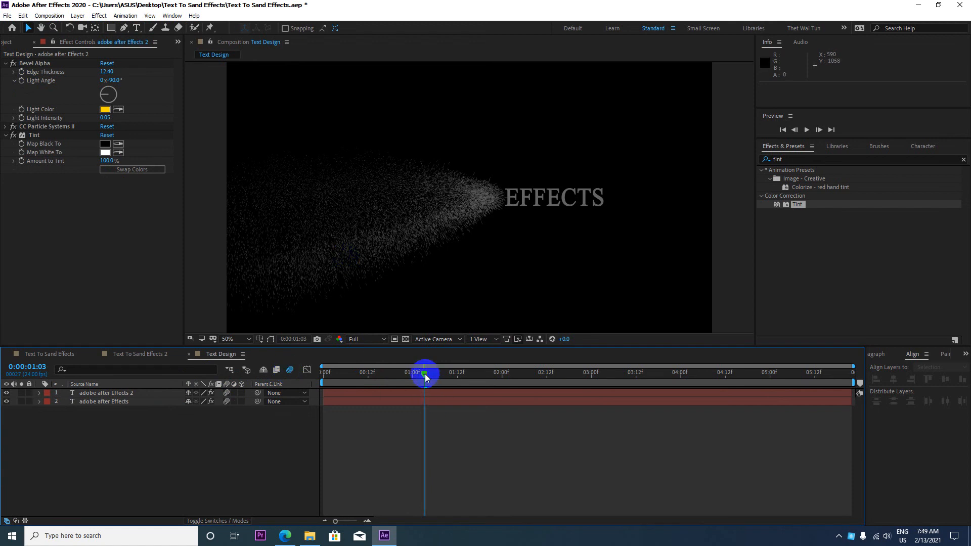
left_click_drag(425, 377, 303, 374)
key("space")
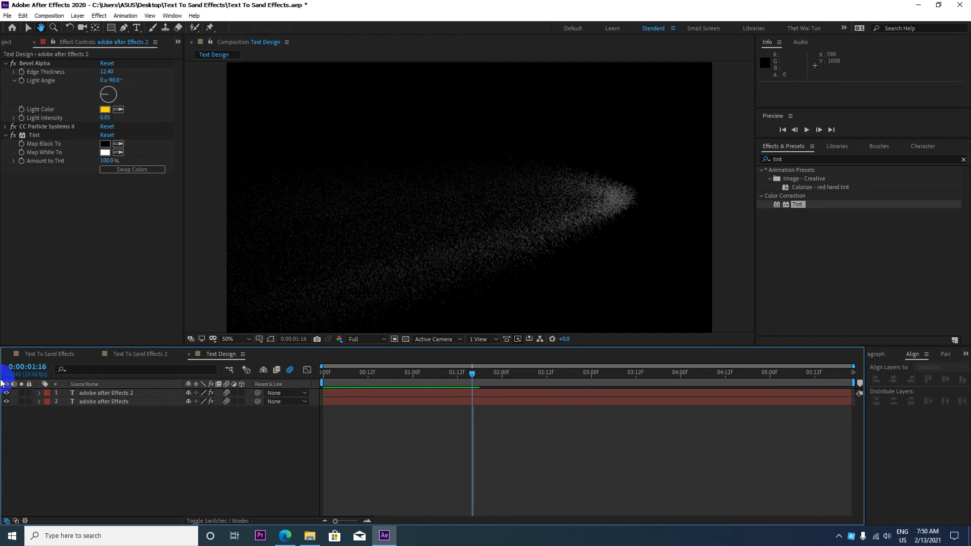
- Add Low fly.wav from the project's Sound folder to the Text Design composition, below the two text layers
left_click(60, 353)
left_click(15, 42)
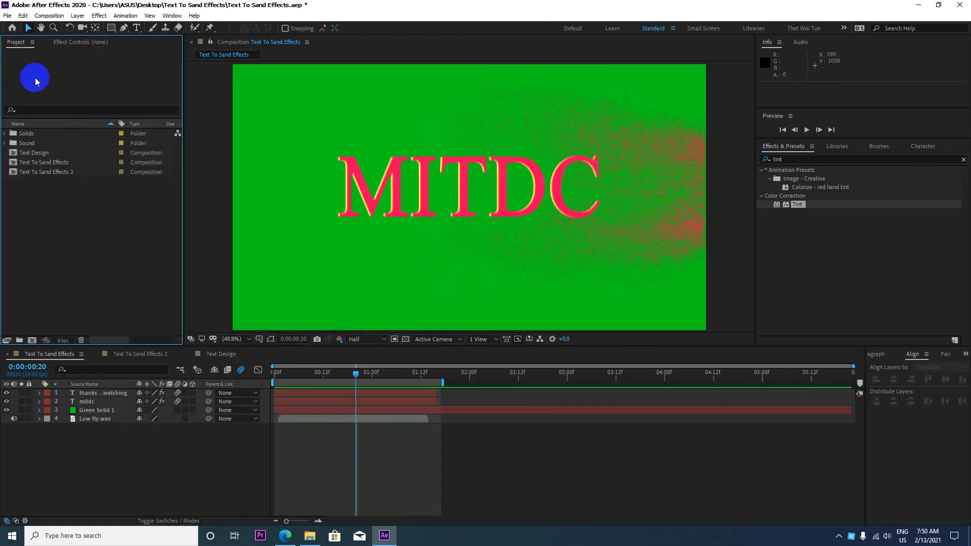
left_click(212, 354)
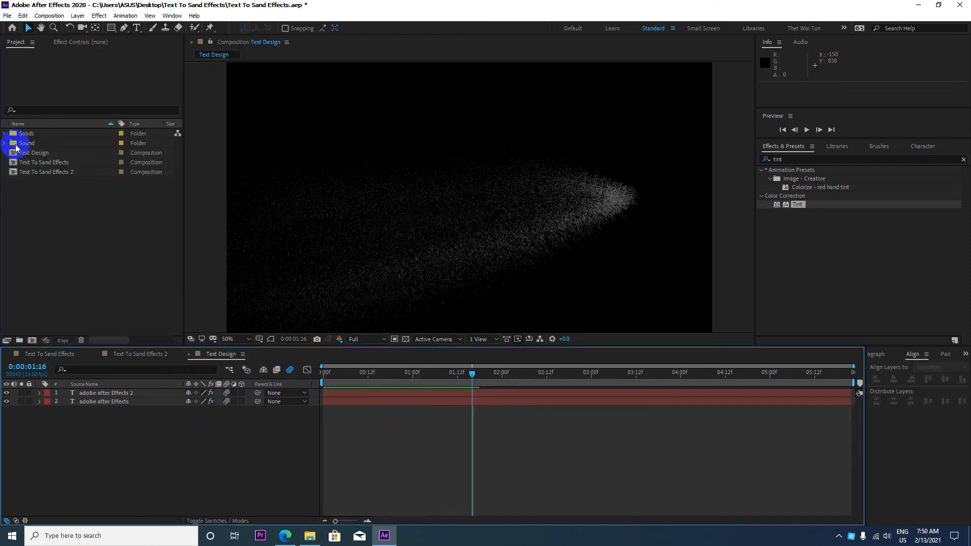
left_click_drag(26, 143, 108, 422)
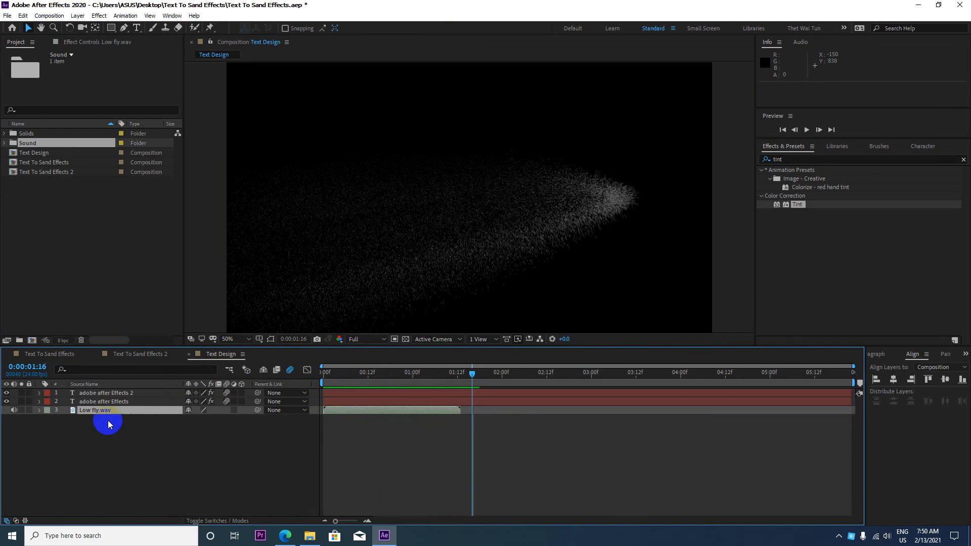
- Play the Text Design animation from the start to check the timing of the sound against the sand effect
left_click(340, 375)
left_click_drag(340, 375, 231, 372)
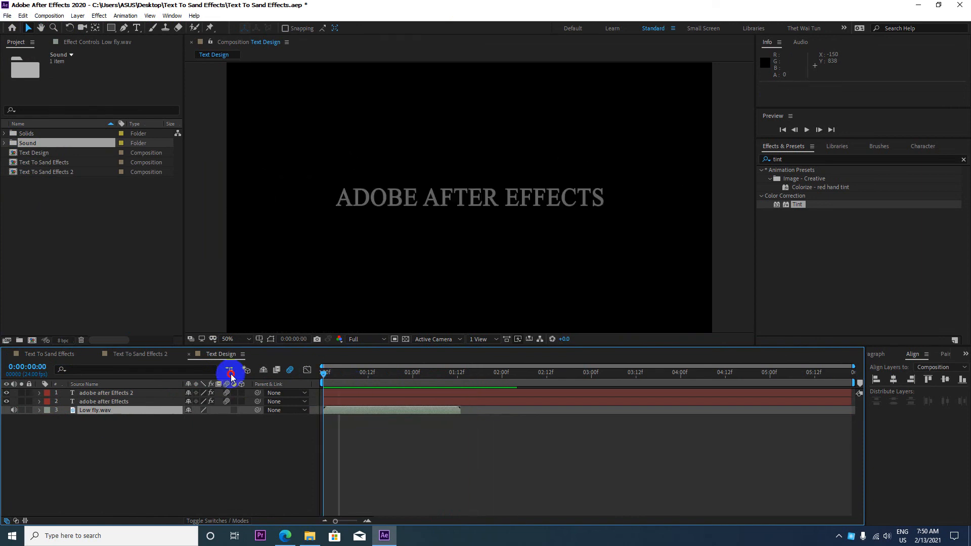
key("space")
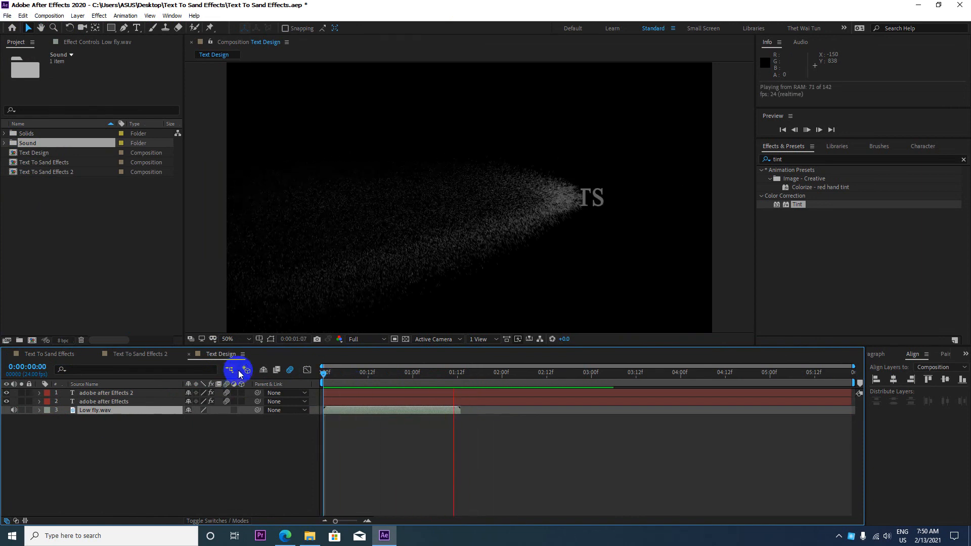
key("space")
- Time-stretch the Low fly.wav layer with a stretch factor of 150
right_click(354, 412)
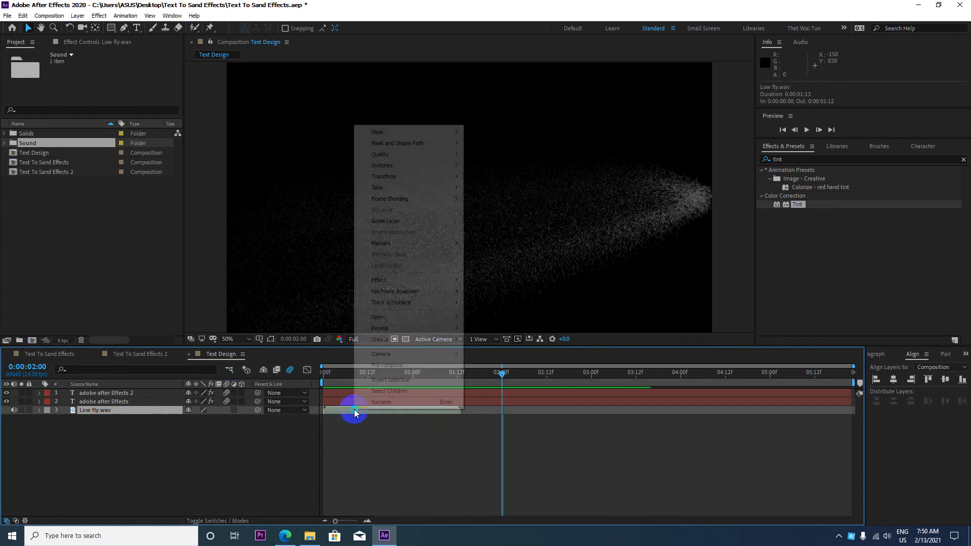
mouse_move(445, 187)
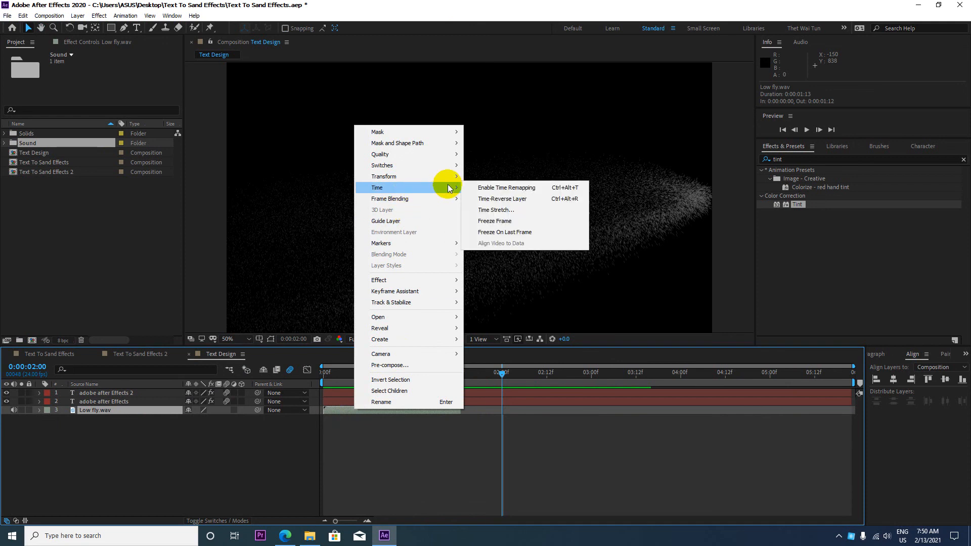
left_click(503, 209)
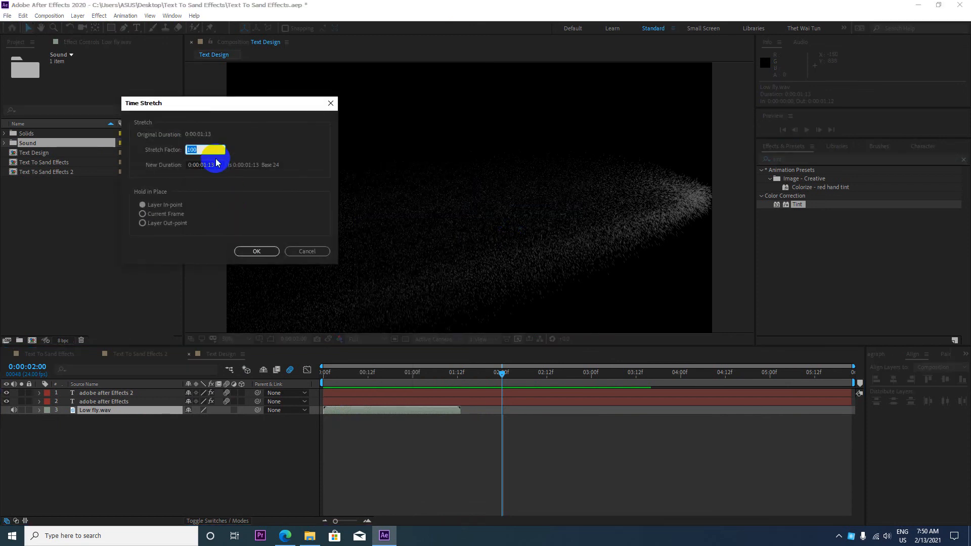
type("150")
key("Return")
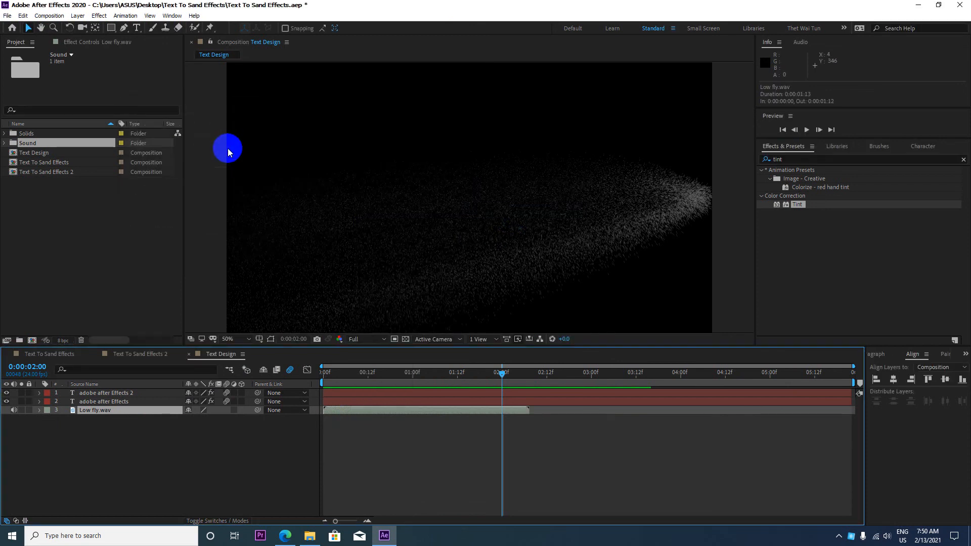
- Replay the composition from the start to check the stretched sound against the text-to-sand animation
key("Home")
key("space")
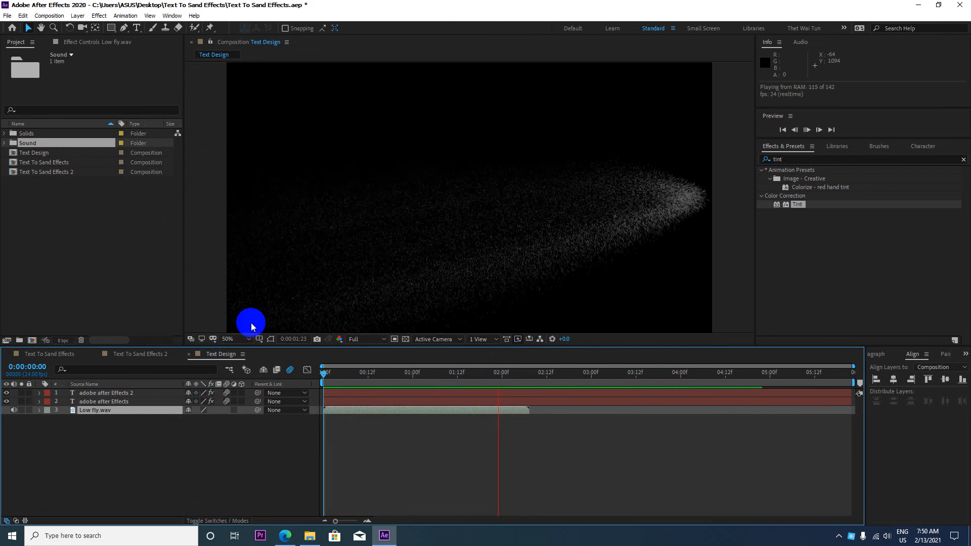
key("space")
left_click_drag(523, 389, 249, 379)
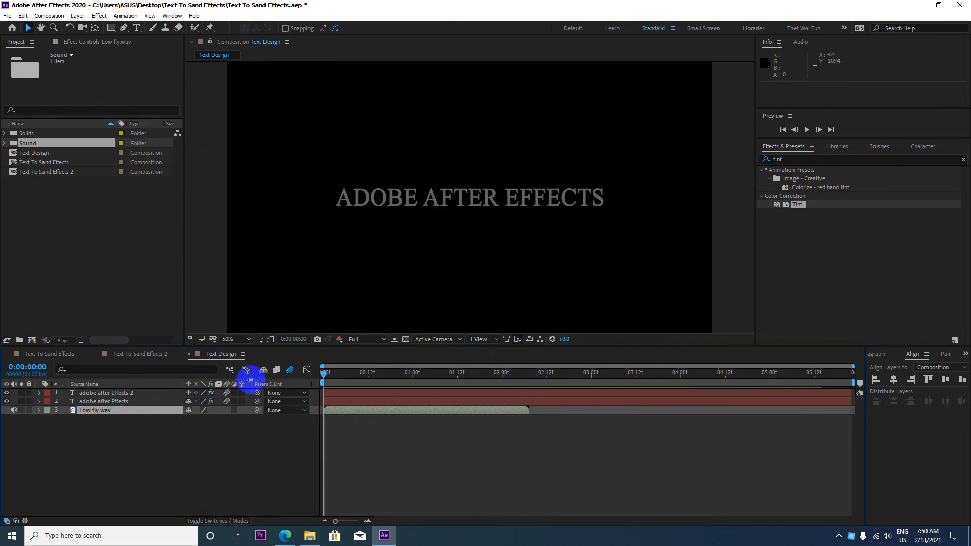
key("space")
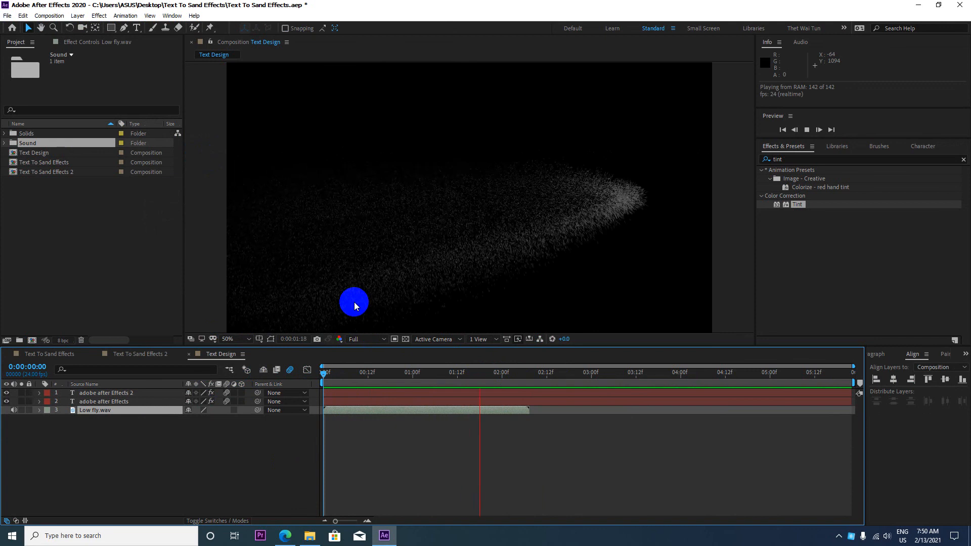
key("space")
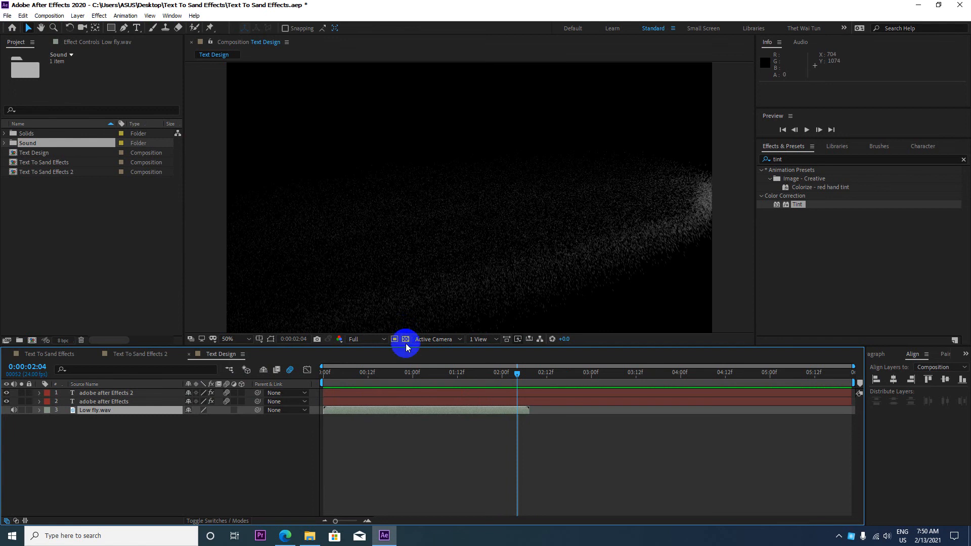
- Switch to the browser to view the MITDC YouTube channel's videos, and minimize the browser and After Effects to the desktop
left_click(285, 536)
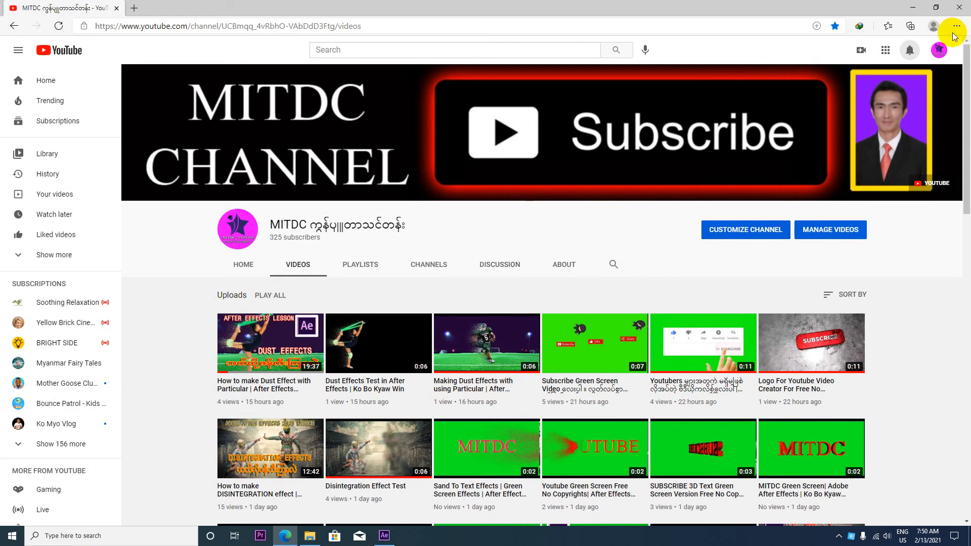
left_click(912, 7)
left_click(918, 5)
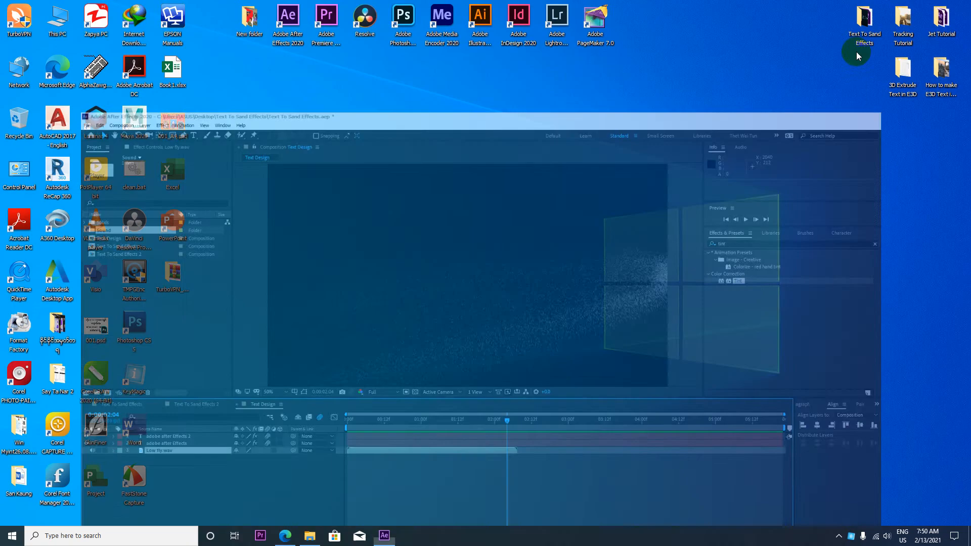